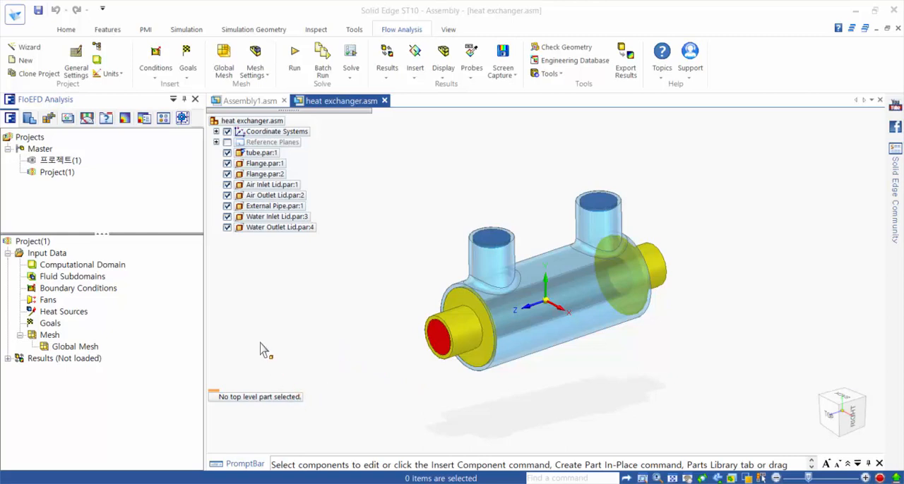
Step: Start a new wizard-based flow analysis project named HEAT EXCHANGER using the current configuration
click(22, 48)
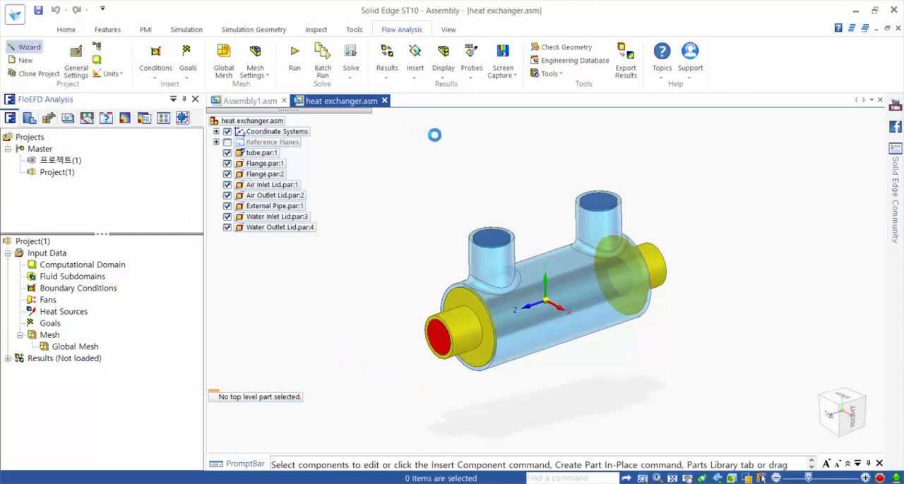
drag(434, 128, 372, 122)
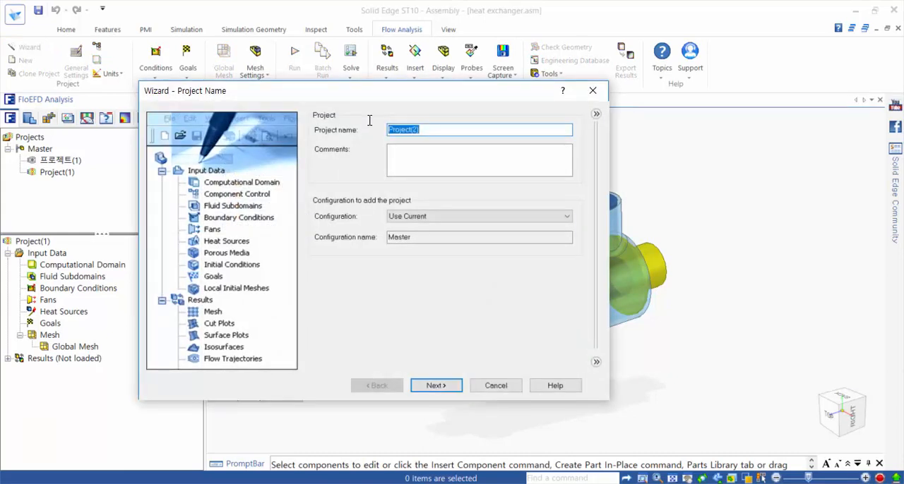
text(HEAT EXCHANGER)
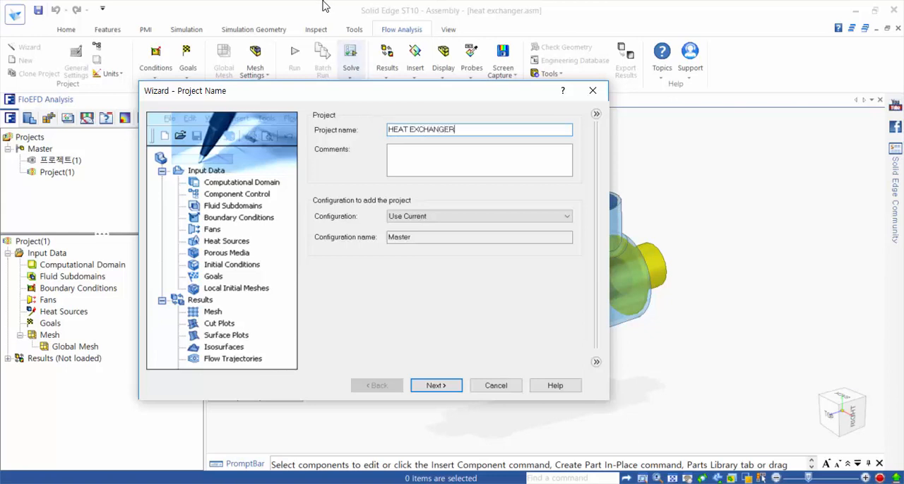
click(439, 388)
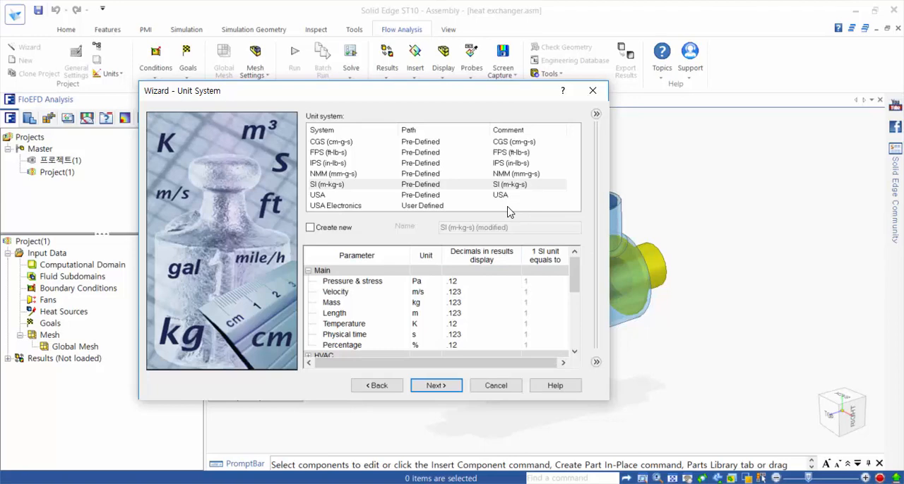
Step: Set the pressure and stress unit to Atmosphere [atm] in the SI unit system and accept the units
click(427, 281)
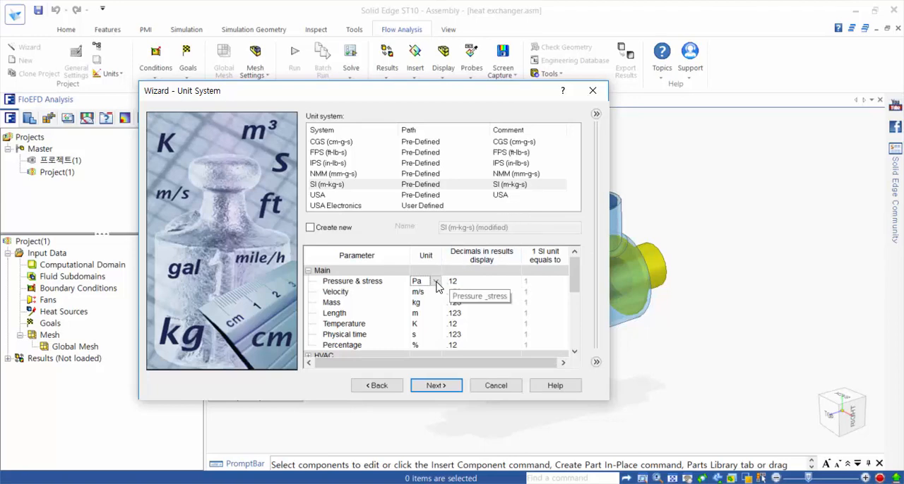
click(436, 281)
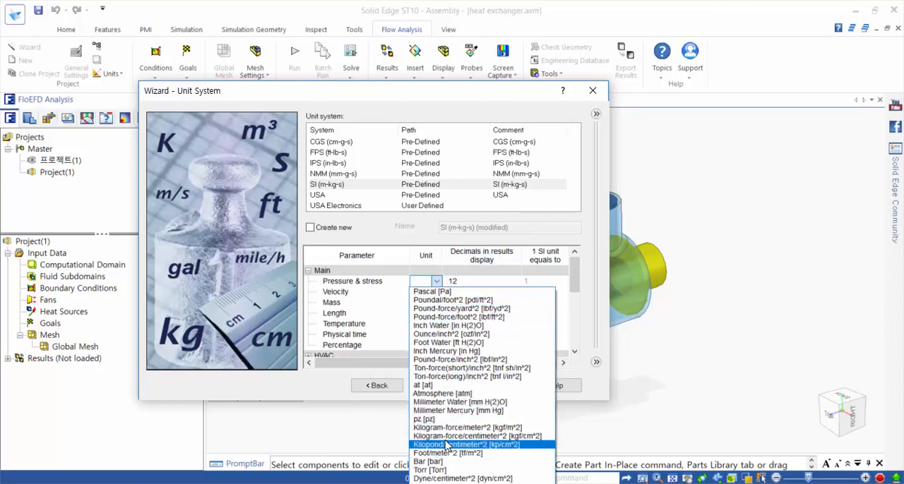
click(451, 393)
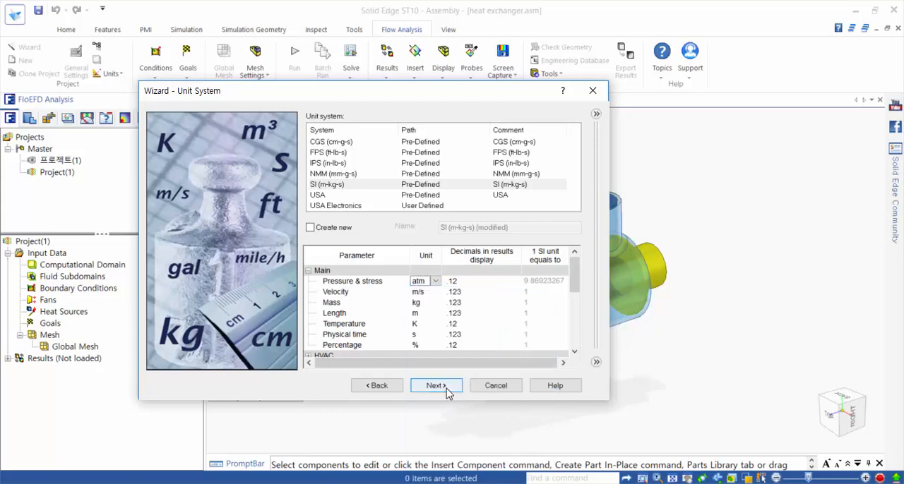
click(436, 386)
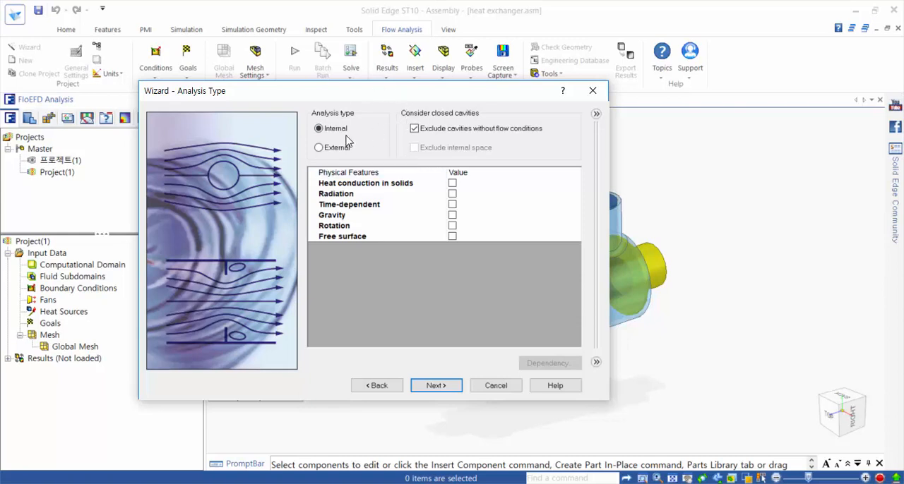
Step: Enable heat conduction in solids for the internal analysis and accept the analysis type
click(452, 184)
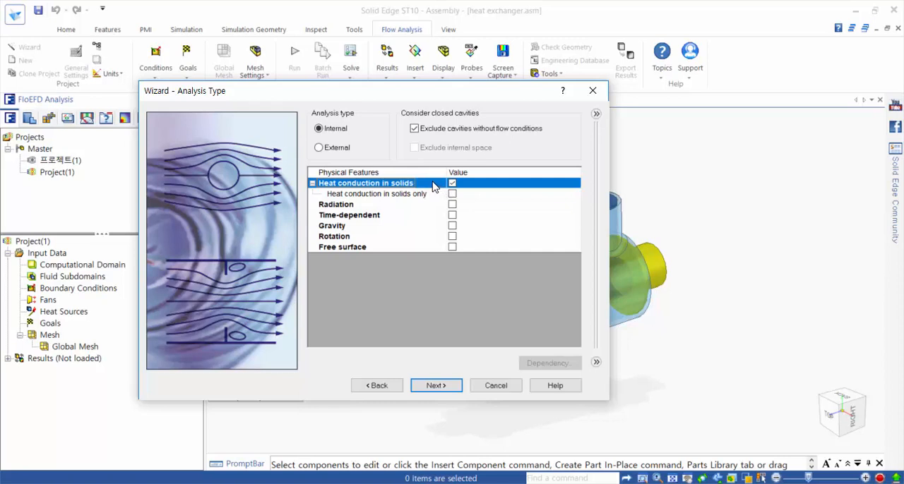
drag(423, 98, 432, 94)
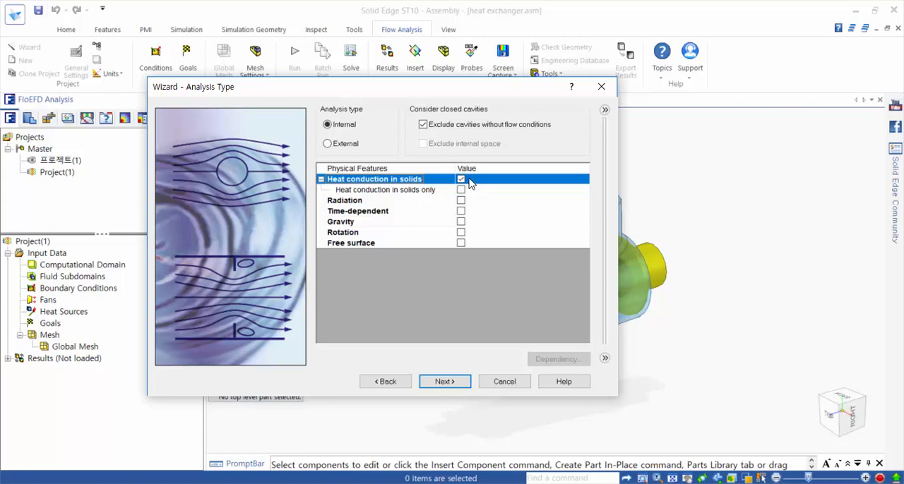
click(444, 382)
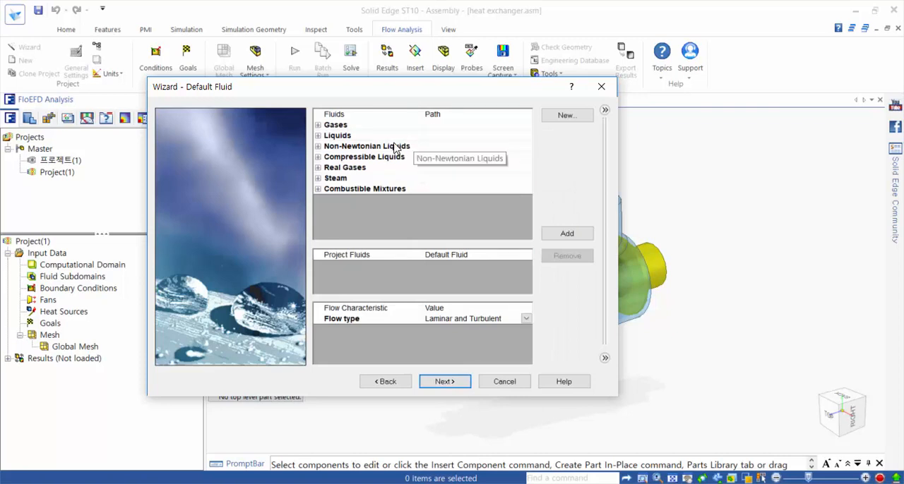
Step: Add the liquid Water and the gas Air as project fluids, keeping Liquids as the default fluid type
click(318, 136)
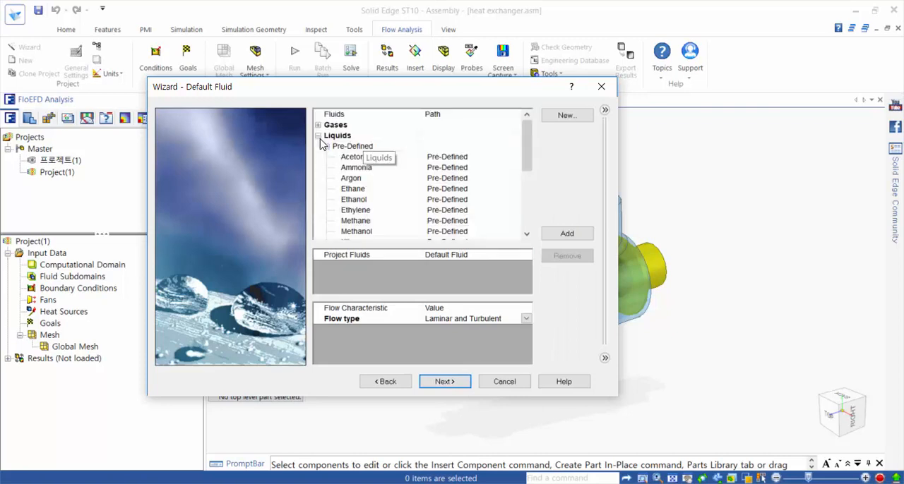
scroll(386, 198, down, 4)
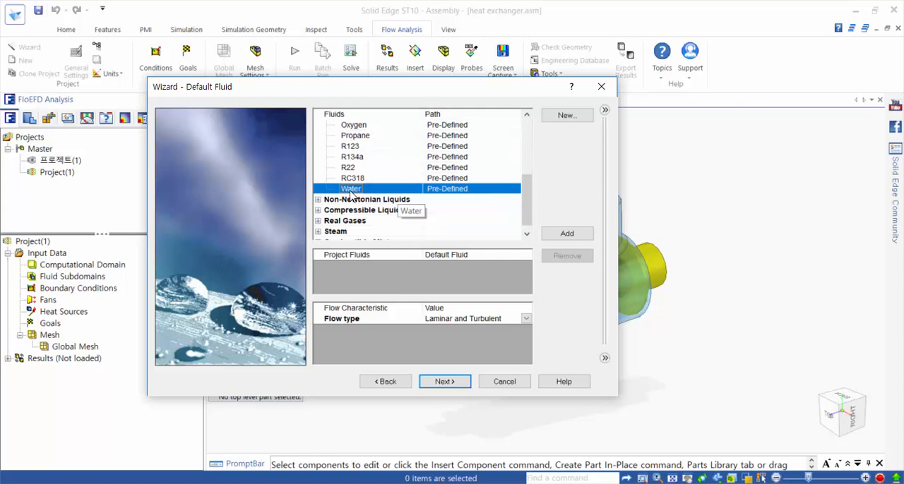
double_click(351, 190)
scroll(351, 196, up, 5)
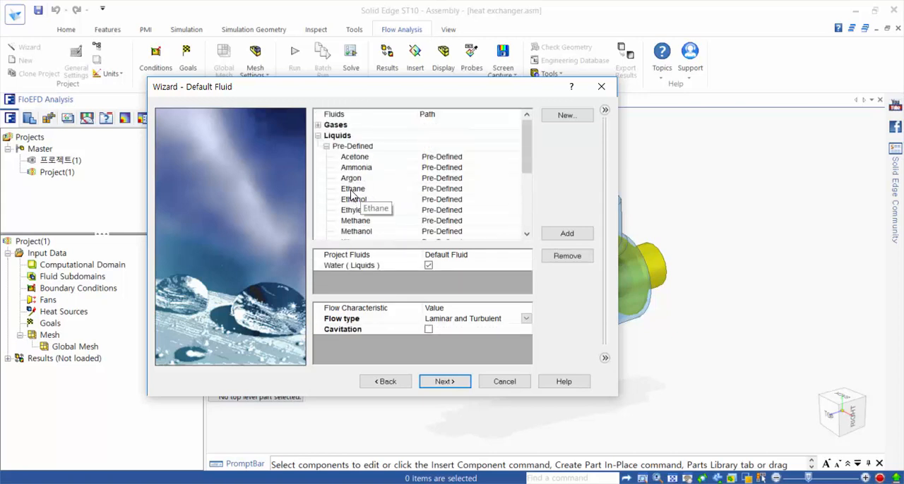
click(318, 125)
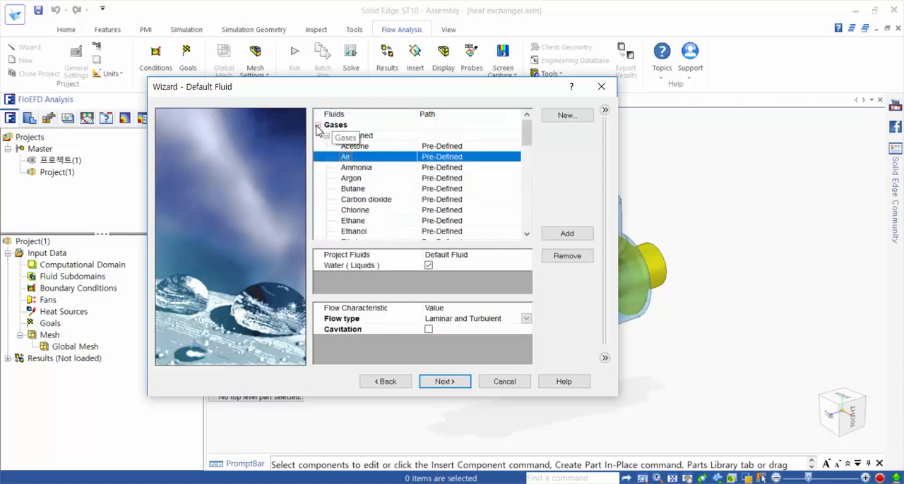
double_click(349, 160)
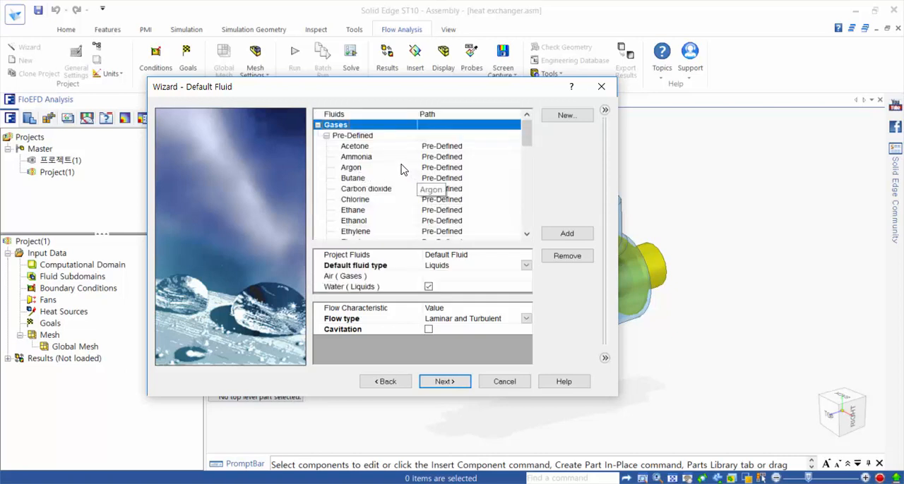
click(453, 273)
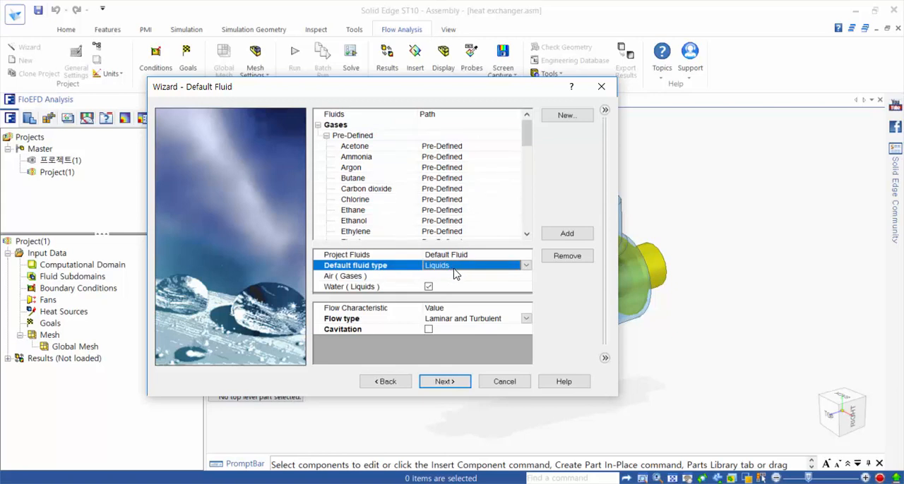
click(459, 382)
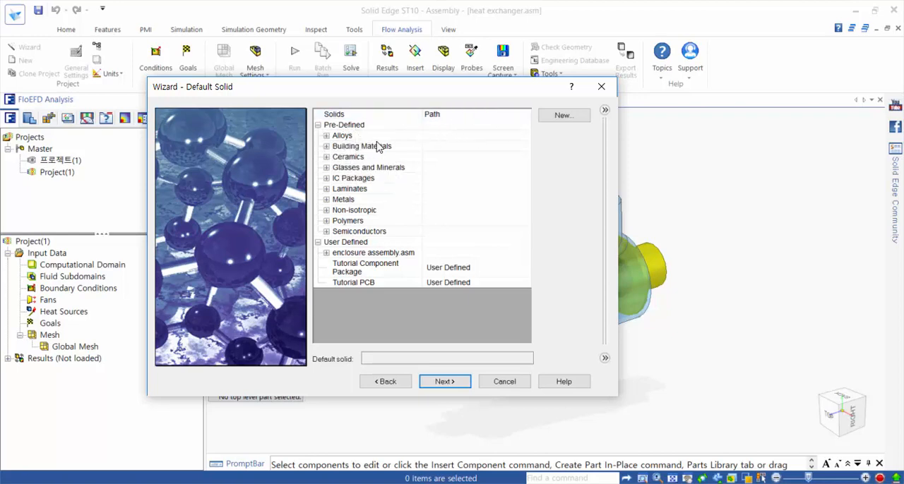
Step: Choose the pre-defined alloy Steel Stainless 321 as the default solid material
click(327, 136)
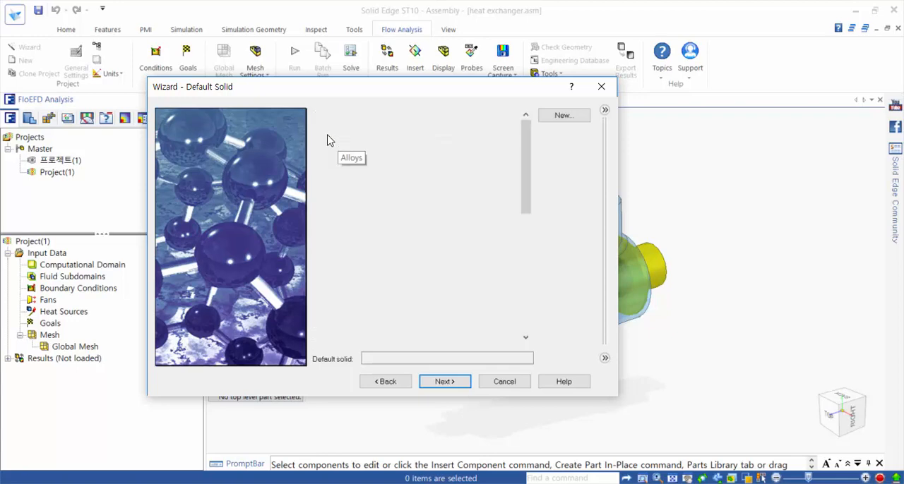
scroll(384, 198, down, 5)
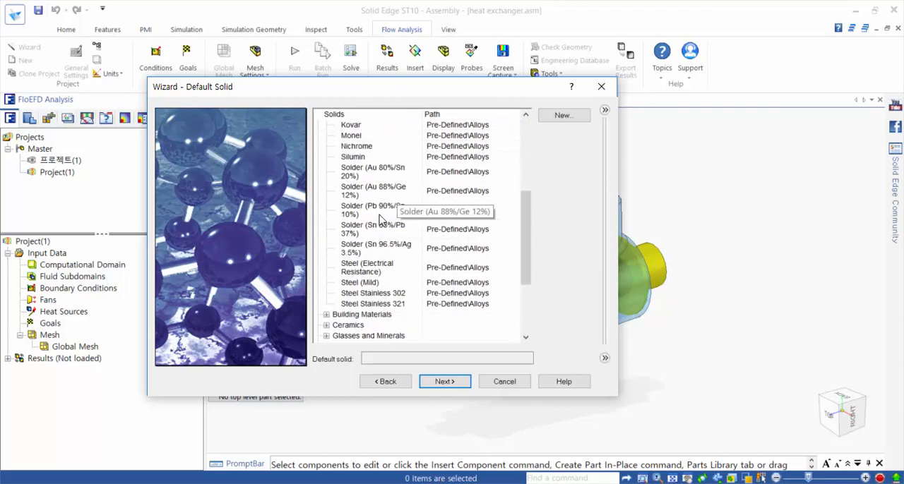
click(374, 304)
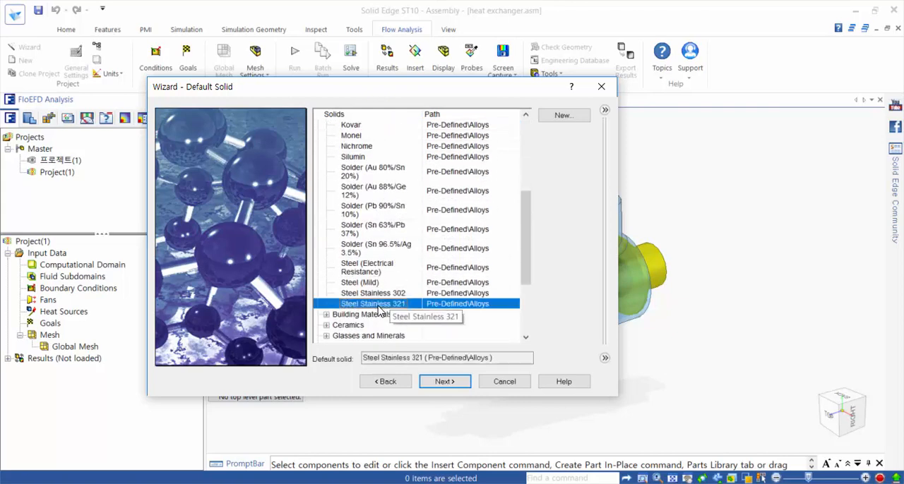
click(437, 386)
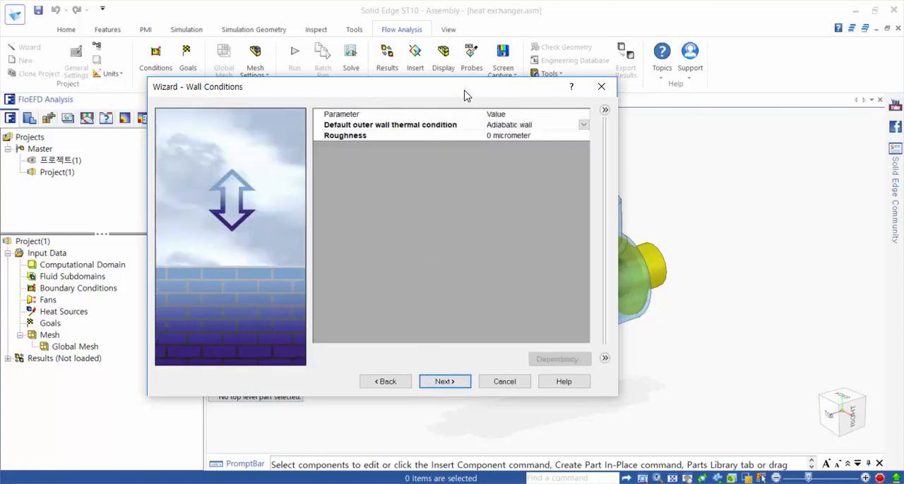
Step: Set the default outer wall thermal condition to Heat transfer coefficient with a value of 5 W/m^2/K
drag(466, 91, 403, 106)
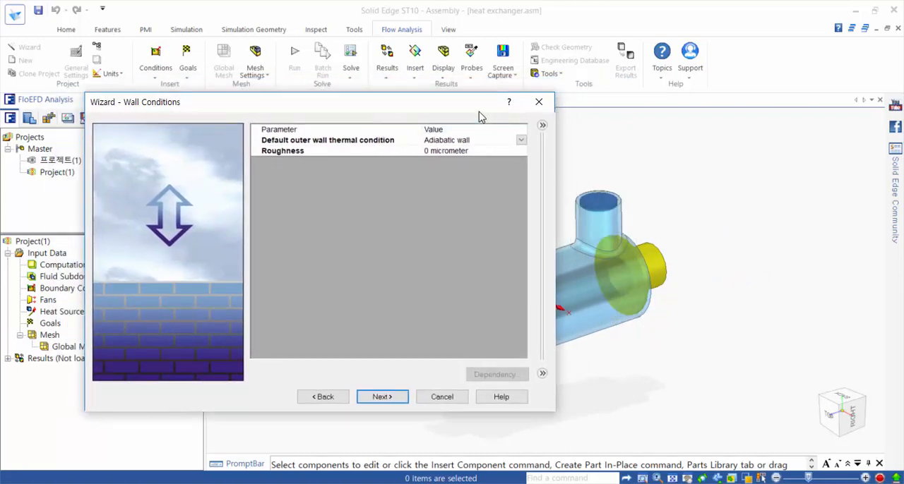
drag(466, 101, 595, 89)
click(638, 129)
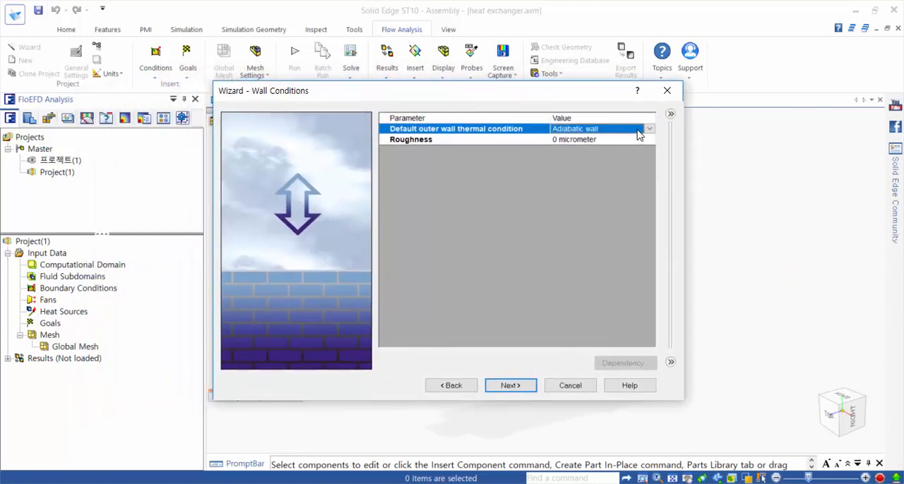
click(649, 130)
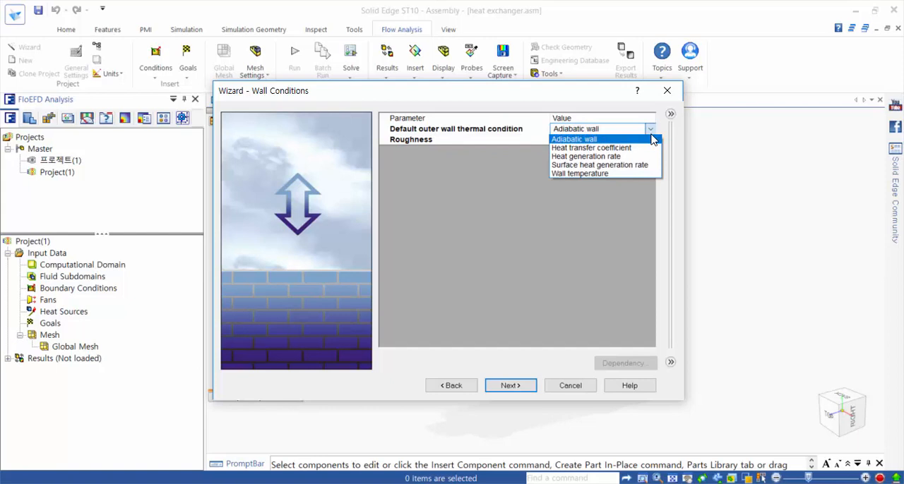
click(654, 148)
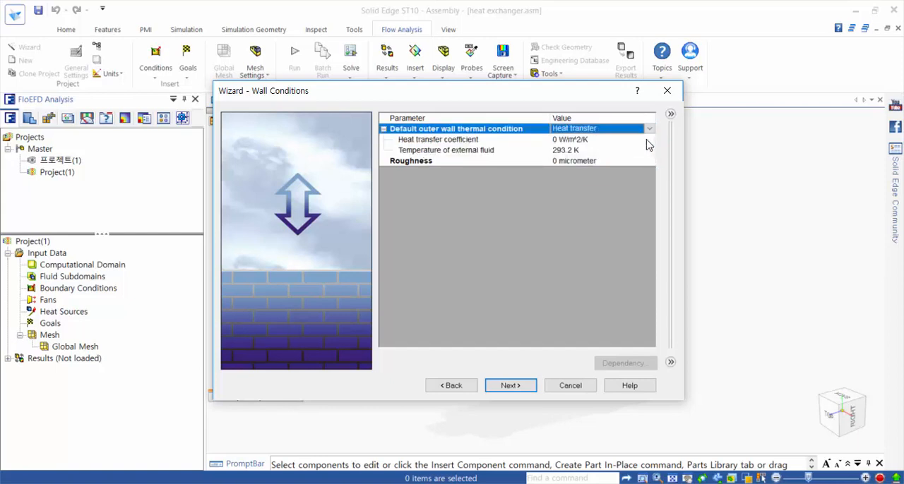
click(646, 143)
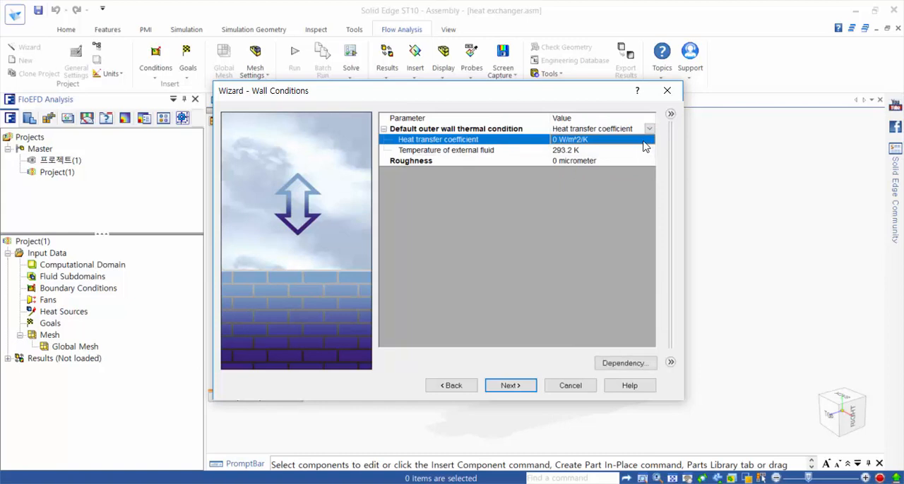
text(5)
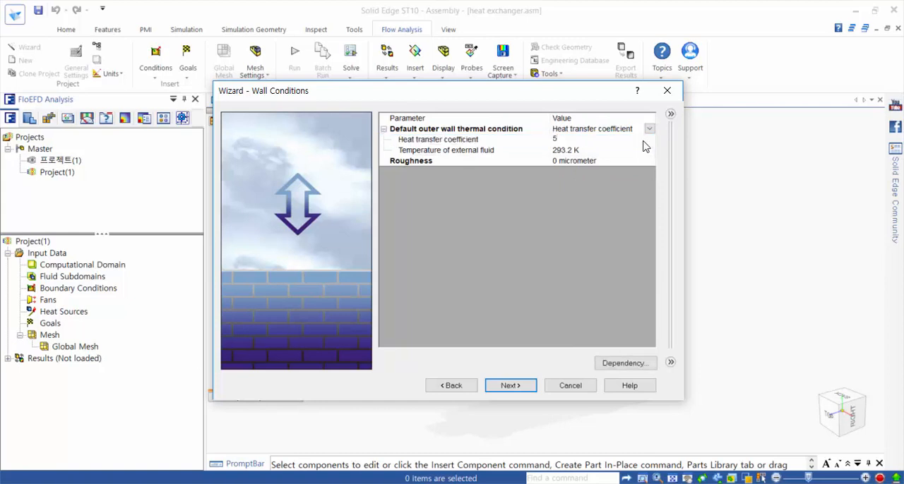
key(Return)
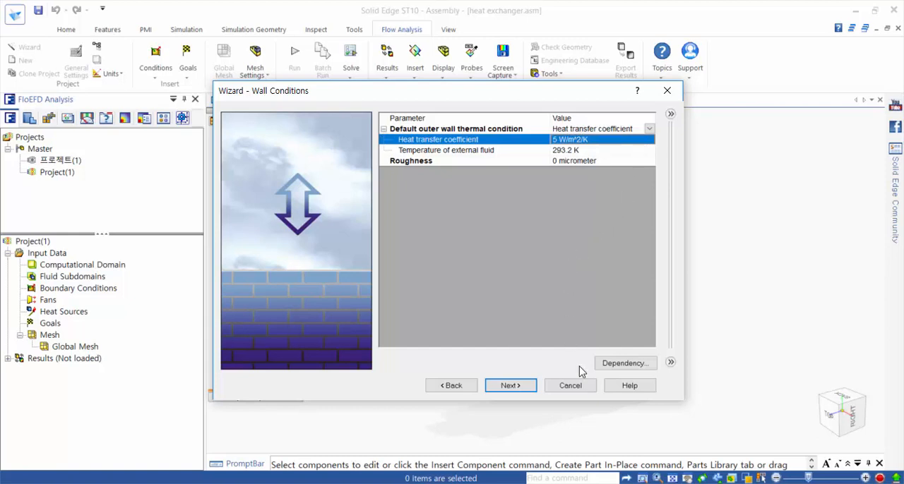
click(510, 386)
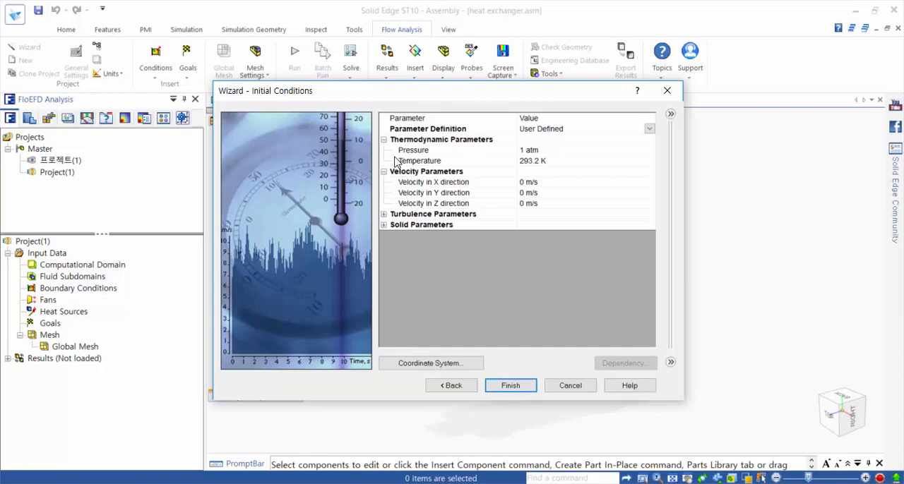
Step: Set the initial thermodynamic pressure to 2 atm and finish the project wizard
click(546, 152)
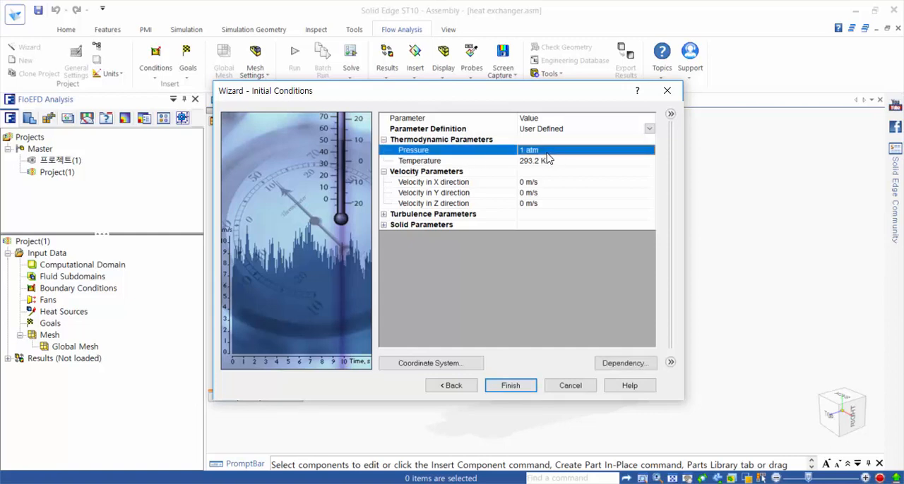
text(2)
key(Return)
click(520, 387)
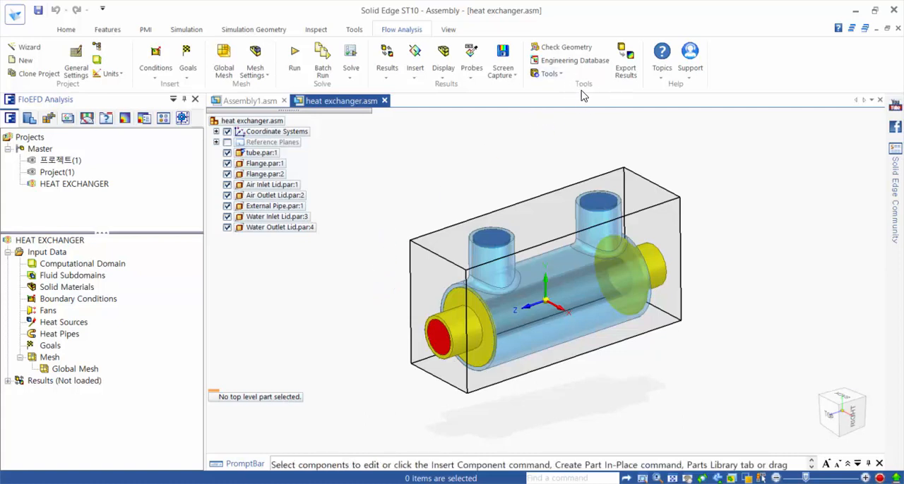
Step: Run a geometry check on all heat exchanger components, then close the check
click(575, 48)
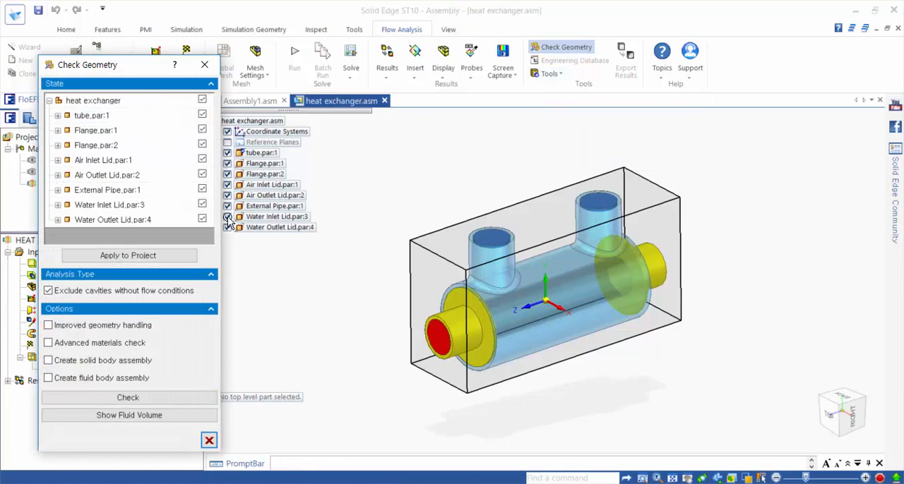
click(160, 420)
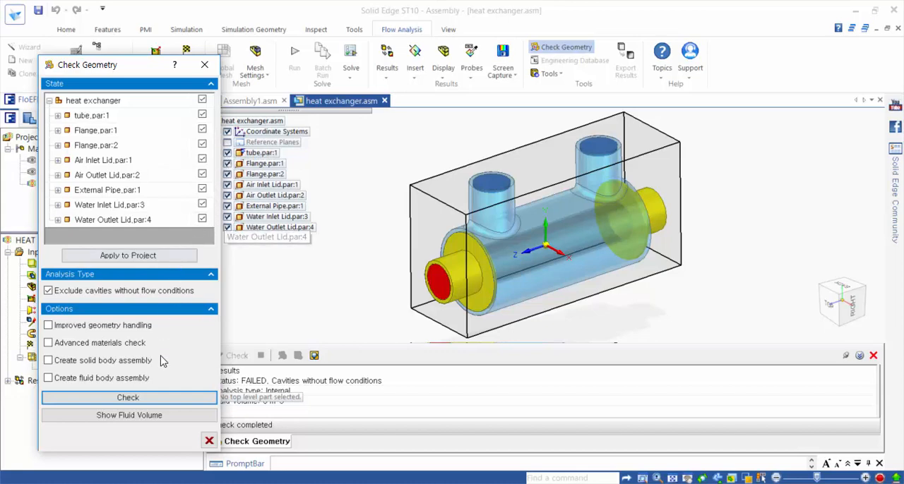
click(208, 443)
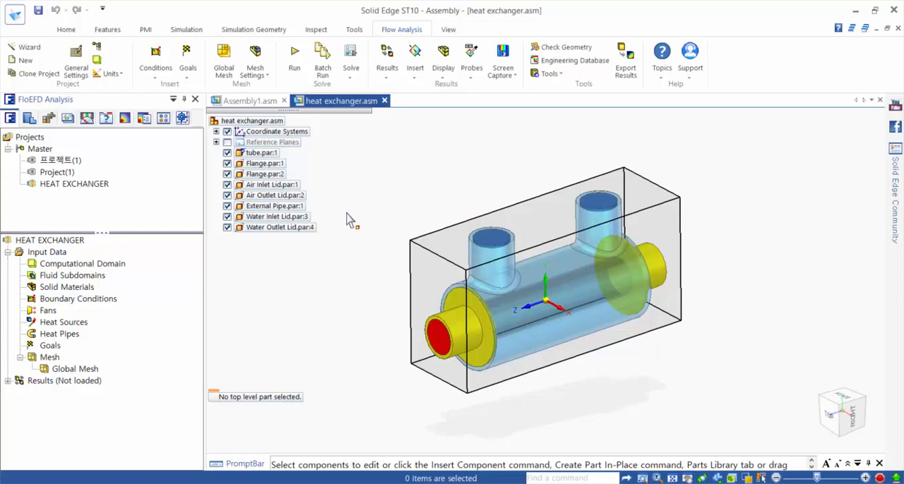
Step: Hide the air inlet and outlet lids, the external pipe, and the water inlet and outlet lids to expose the tube and flanges
click(227, 185)
click(226, 195)
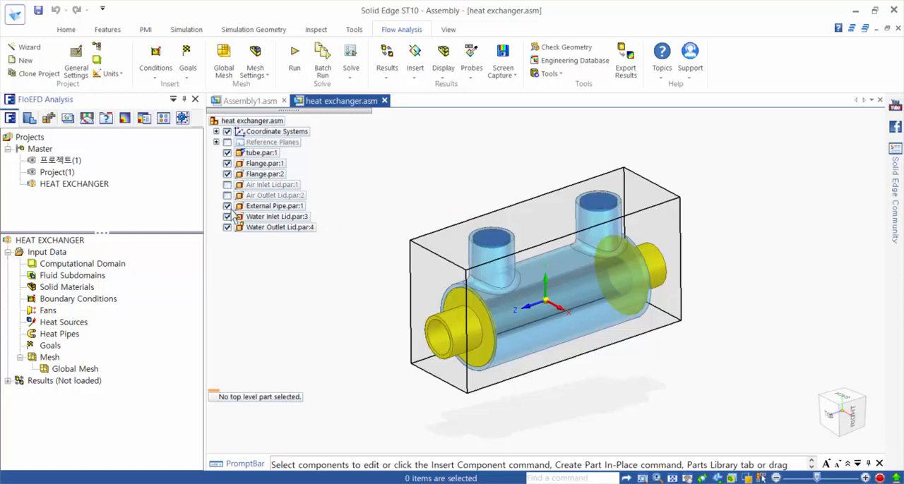
click(226, 206)
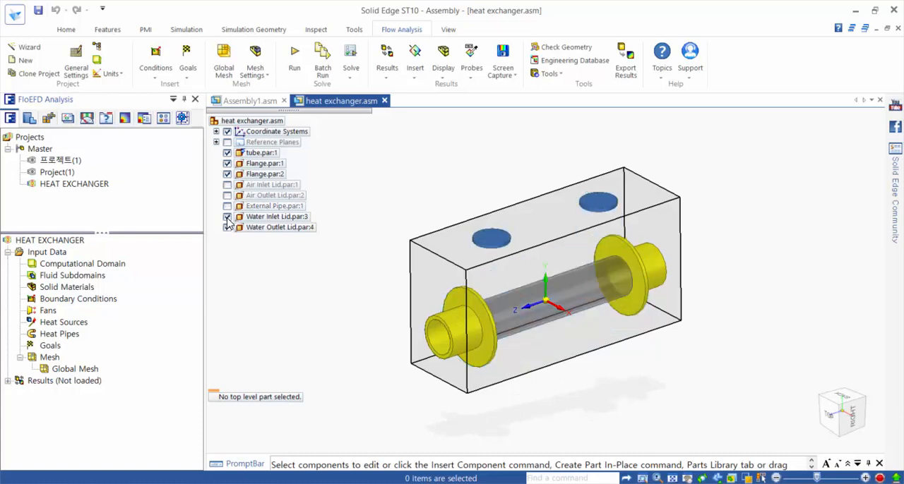
click(227, 216)
click(226, 227)
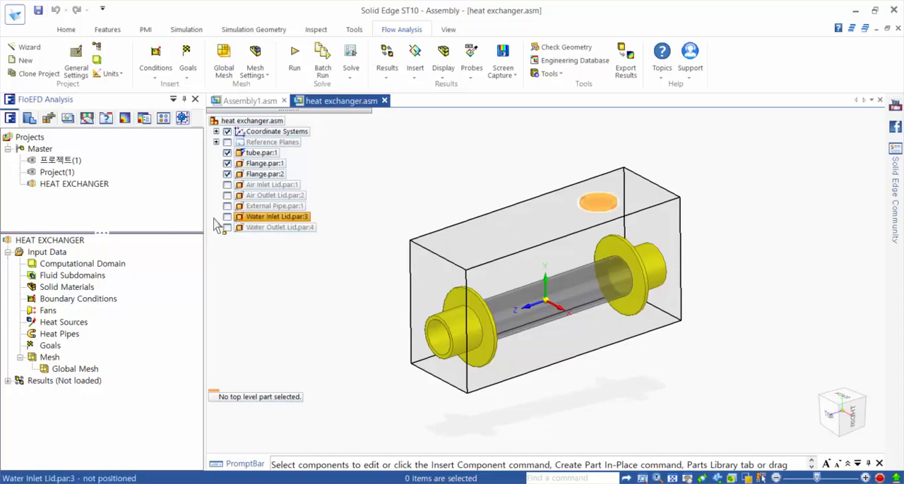
Step: Insert a fluid subdomain on the inner cylindrical face of Flange.par:2 with fluid type Gases / Real Gases / Steam
right_click(73, 276)
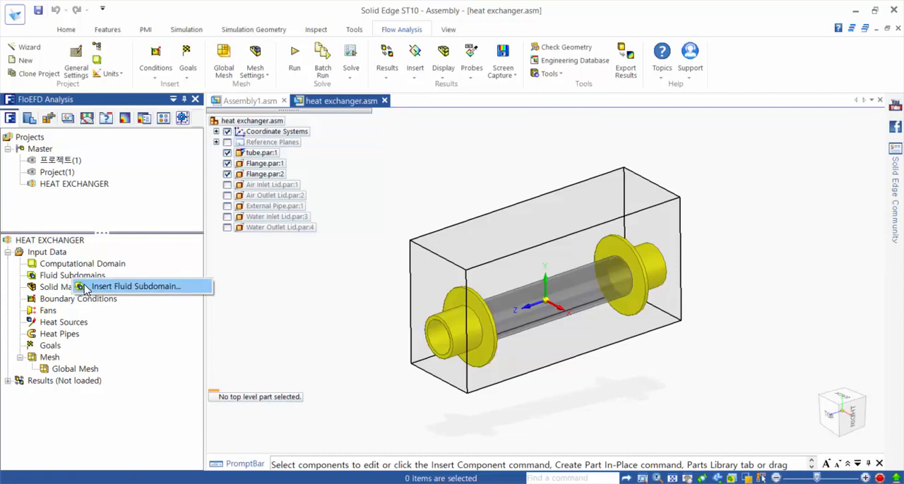
click(106, 287)
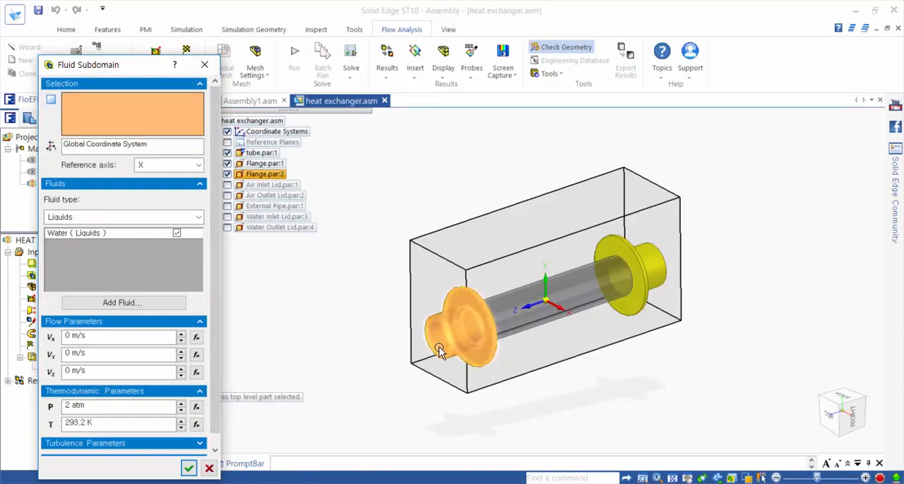
scroll(441, 374, up, 3)
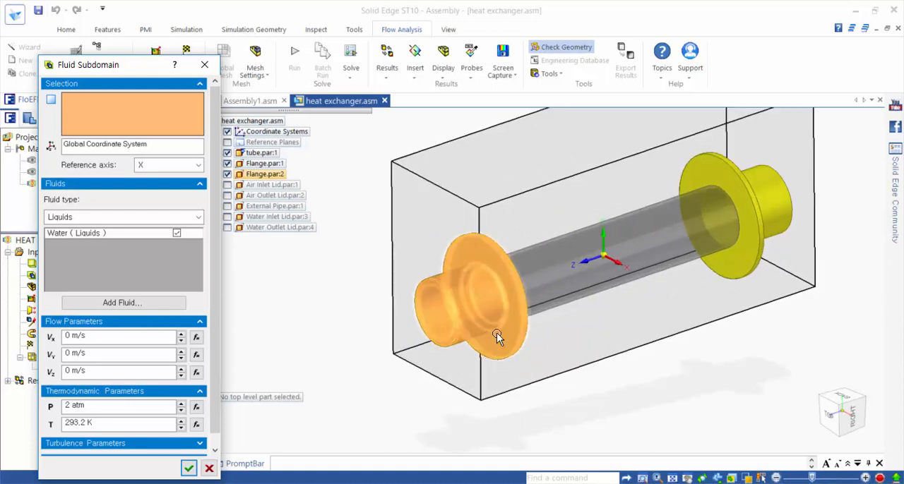
click(432, 316)
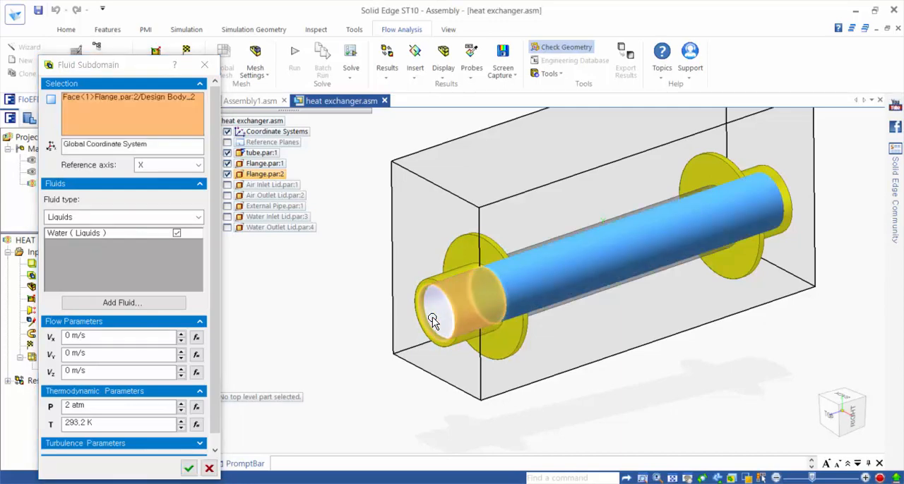
drag(120, 76, 257, 35)
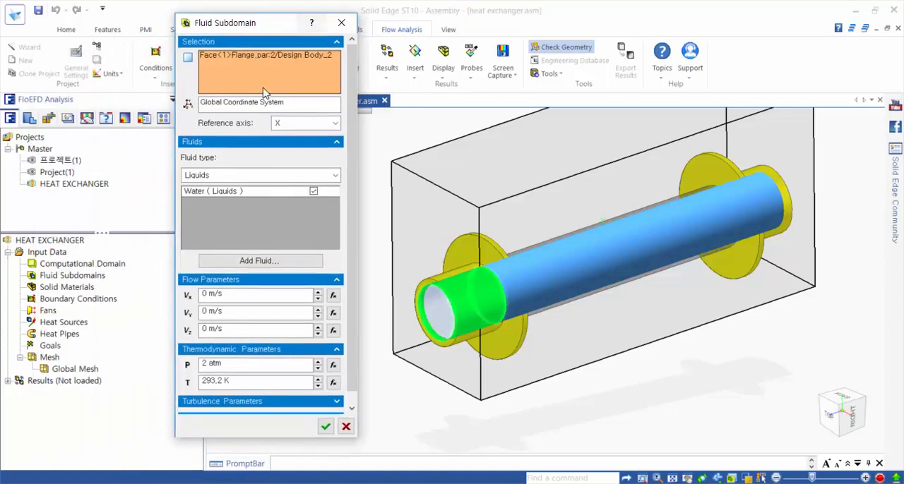
click(245, 177)
click(244, 192)
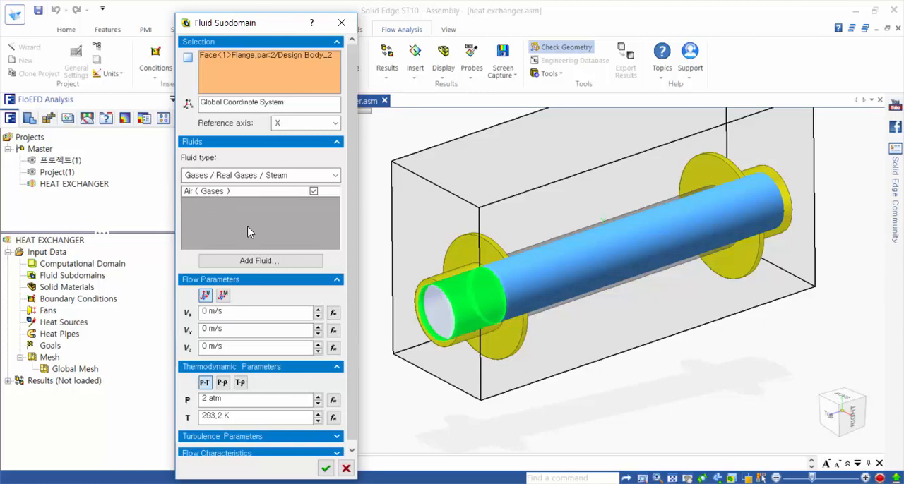
Step: Set the air subdomain's Z velocity to -10 m/s and its temperature to 600 K, then accept the fluid subdomain
drag(348, 221, 348, 258)
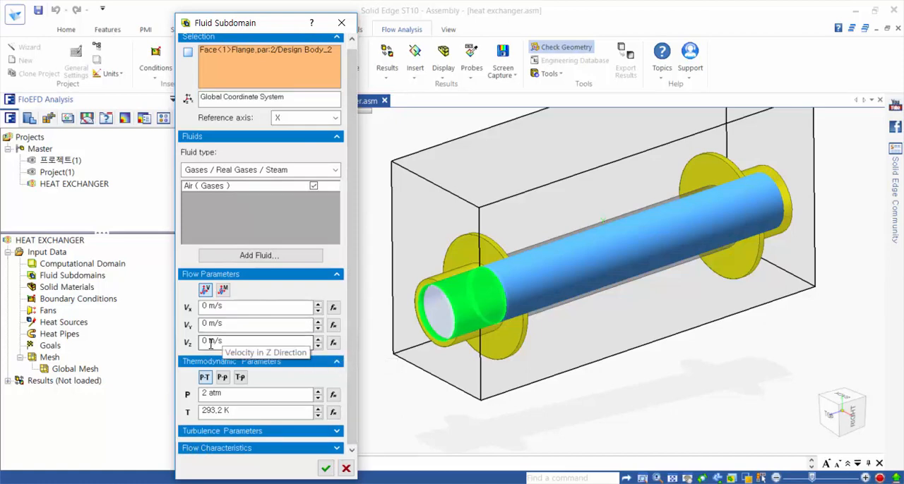
drag(211, 343, 196, 340)
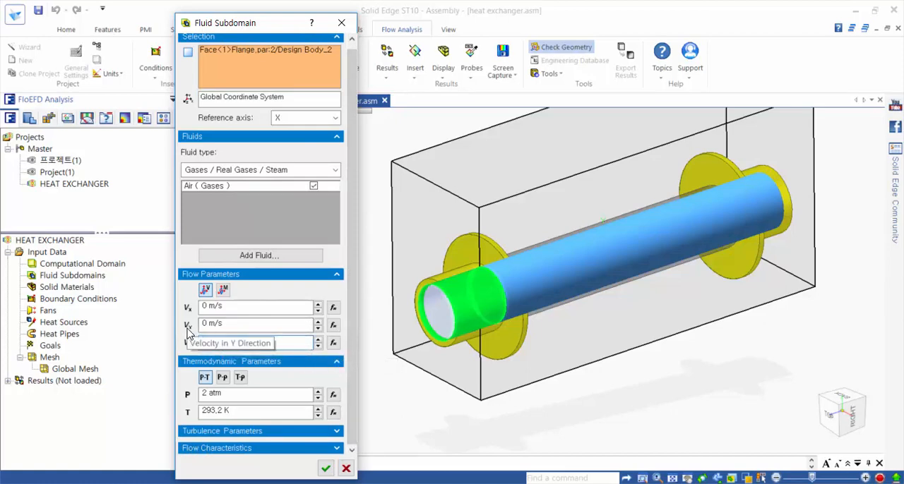
text(-10)
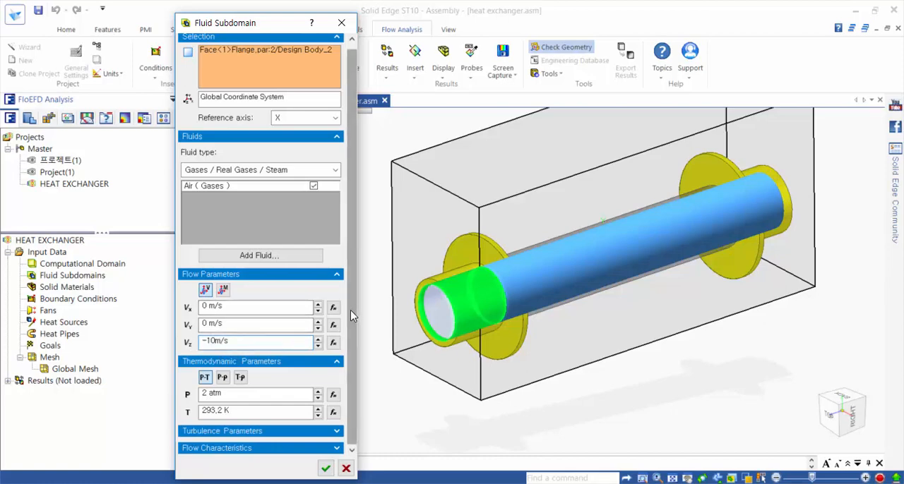
click(226, 413)
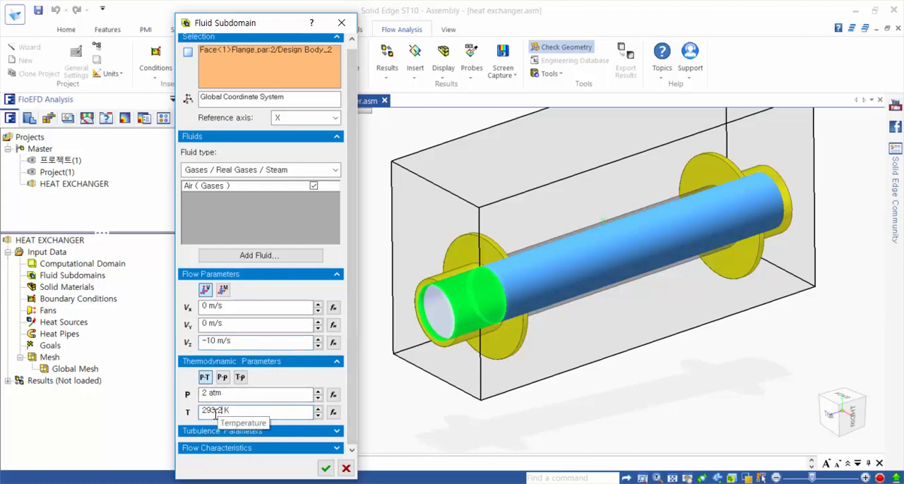
double_click(216, 412)
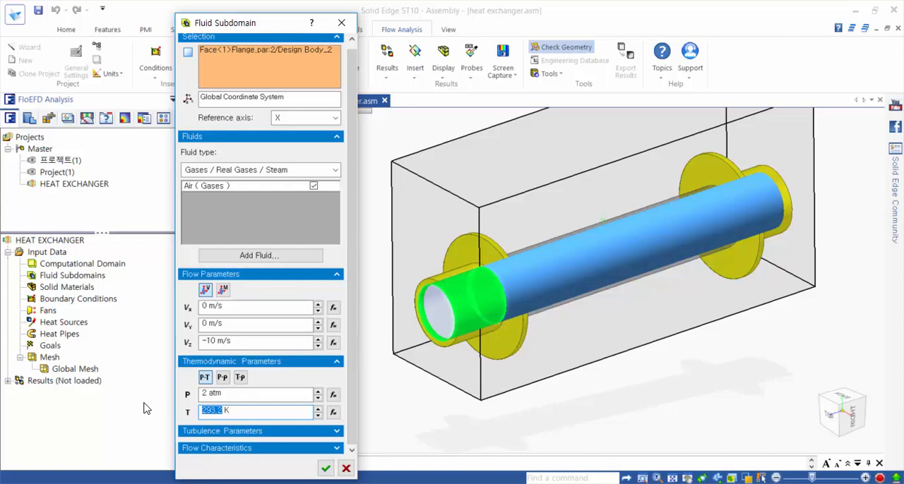
text(600)
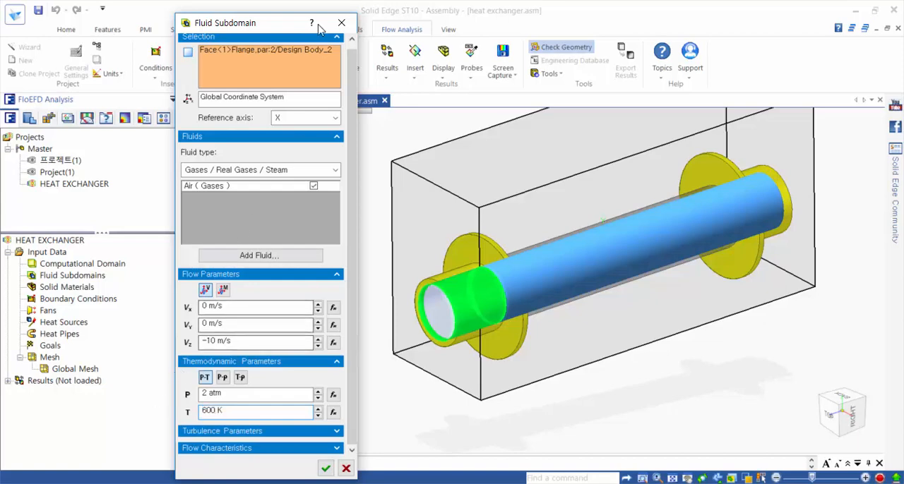
drag(273, 24, 258, 11)
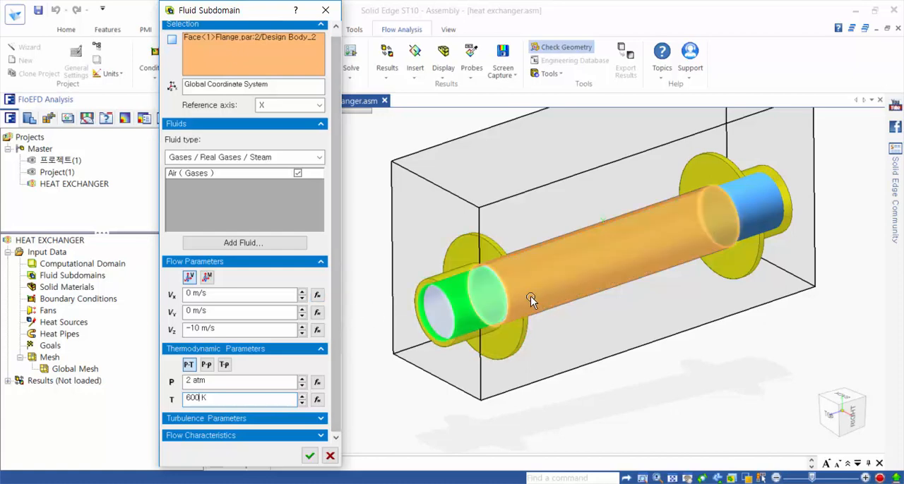
click(310, 457)
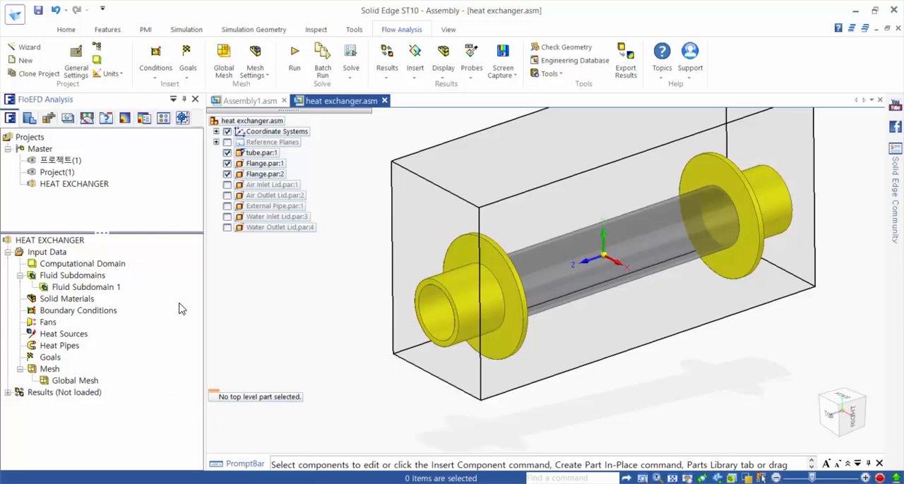
Step: Show the air lids, external pipe and water lids again, with the whole heat exchanger in view
click(227, 185)
click(227, 195)
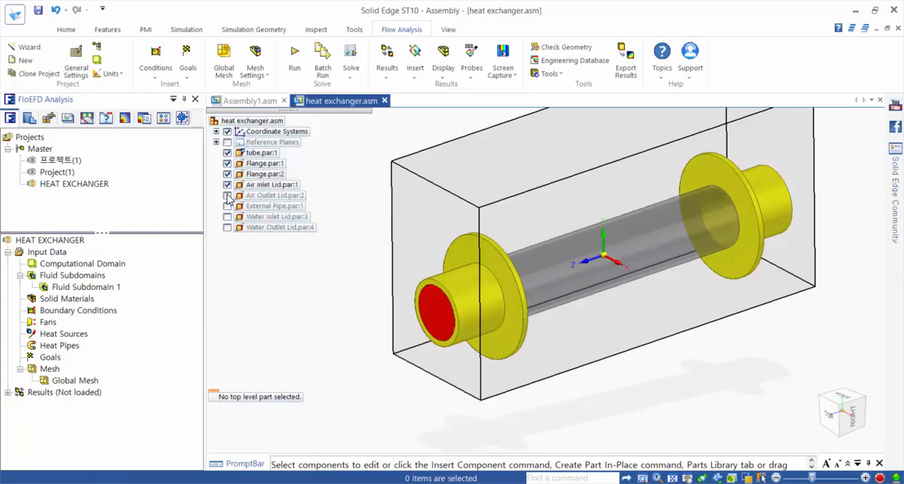
click(227, 206)
click(228, 216)
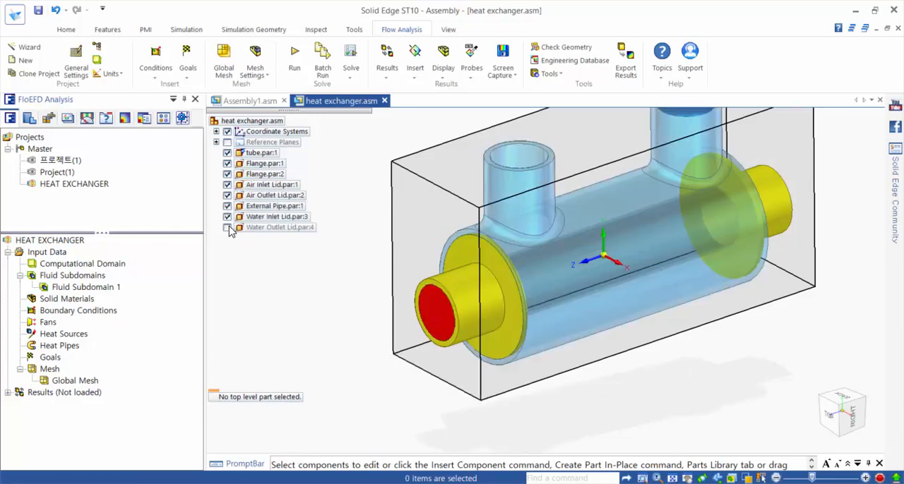
click(227, 227)
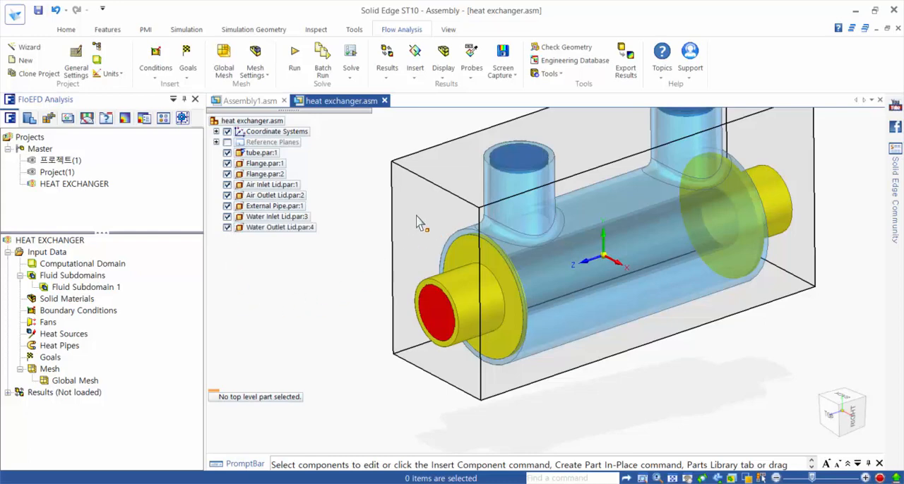
shift+middle_drag(846, 182, 820, 235)
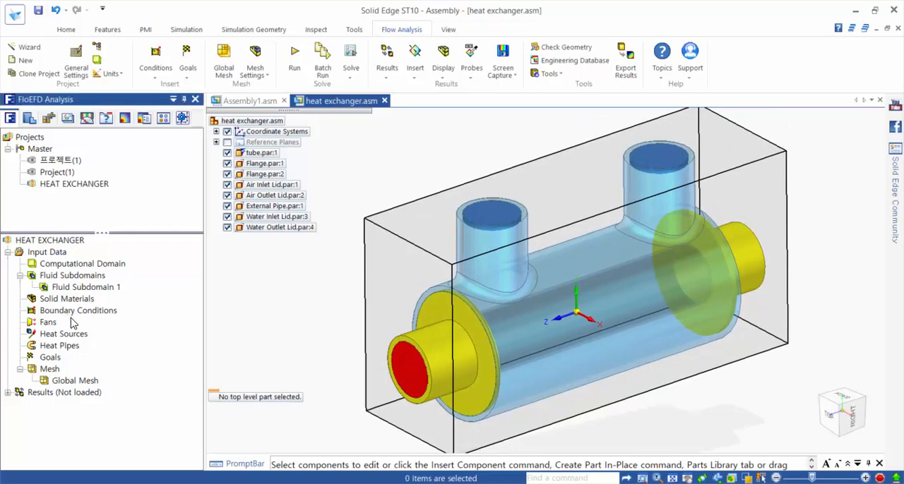
Step: Add an Inlet Mass Flow boundary condition of 0.02 kg/s on the Water Inlet Lid, keeping the temperature at 293.2 K
right_click(74, 319)
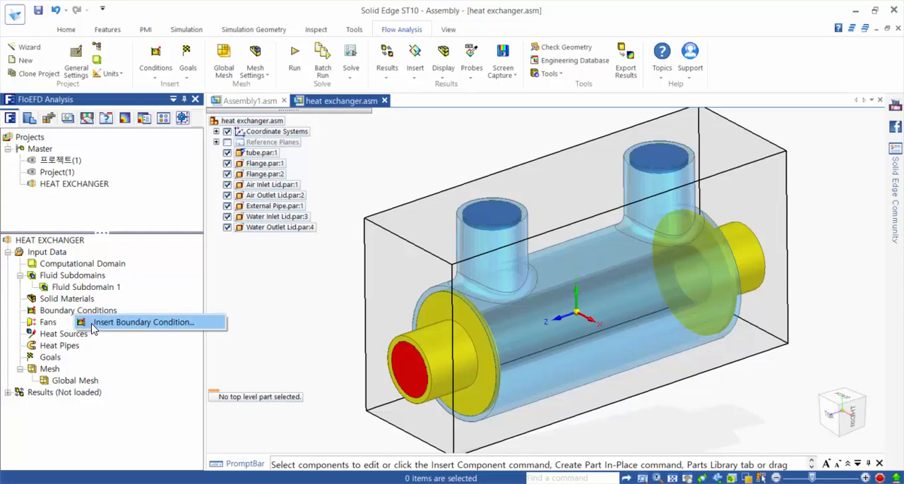
click(93, 323)
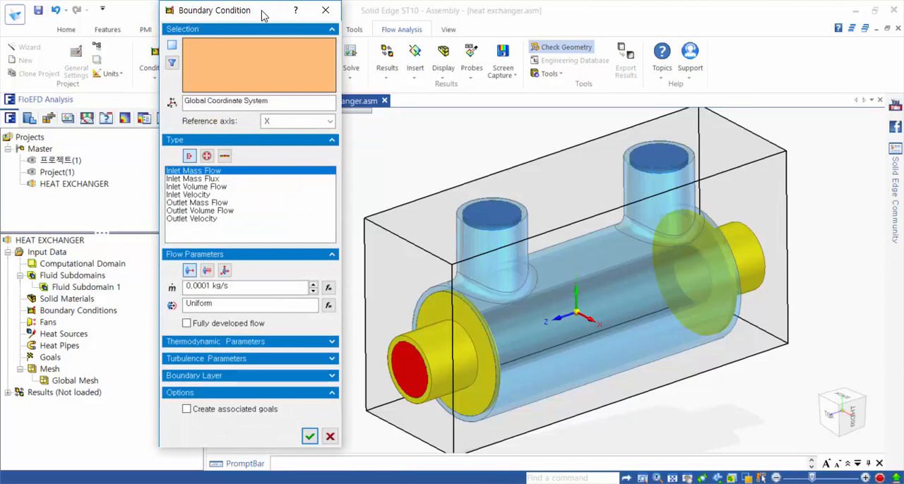
drag(267, 10, 127, 12)
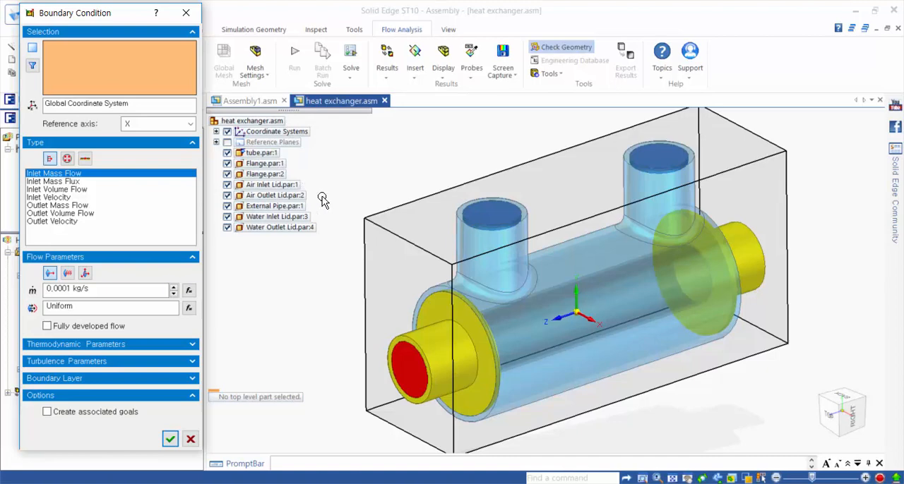
click(304, 220)
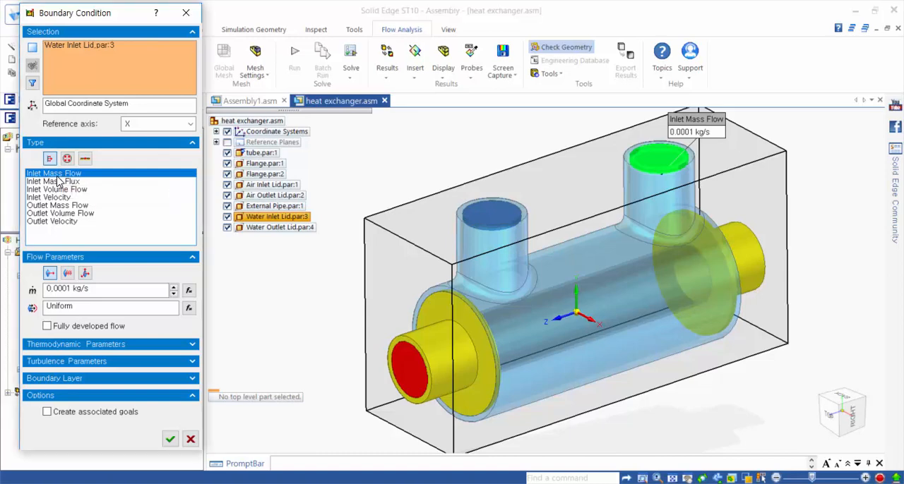
double_click(71, 288)
text(0.0)
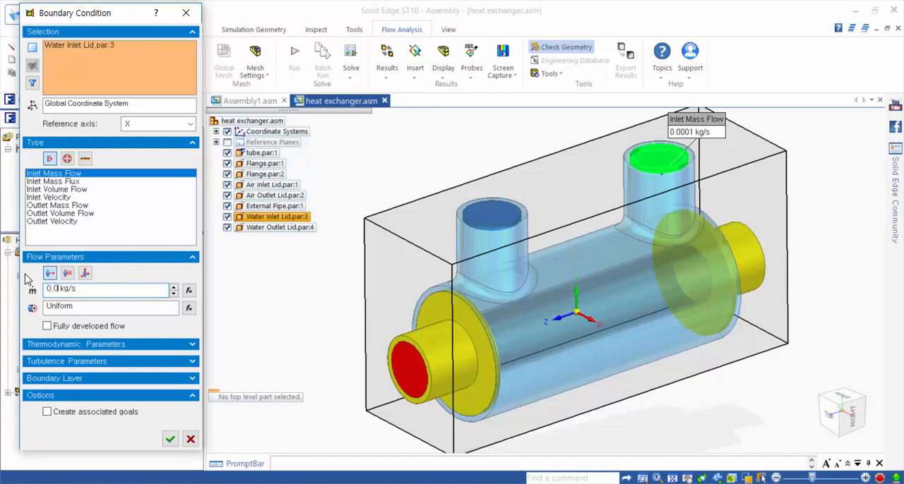
text(2)
click(111, 351)
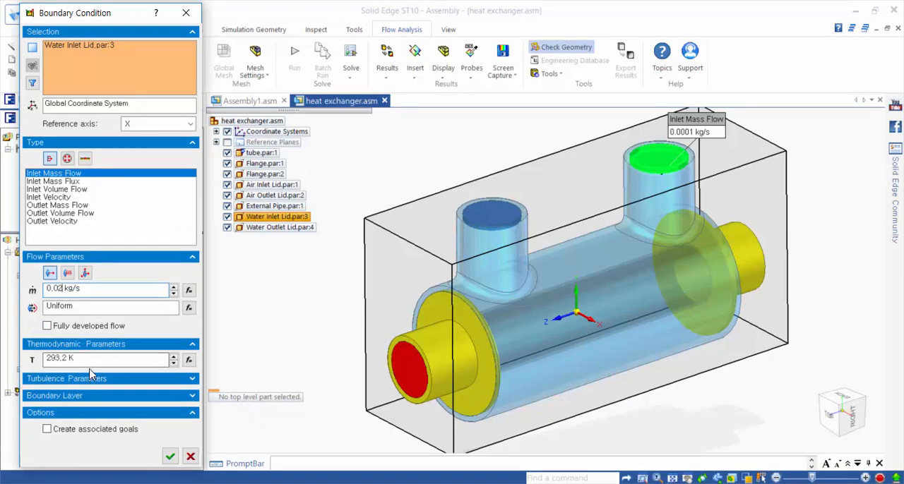
drag(87, 361, 48, 365)
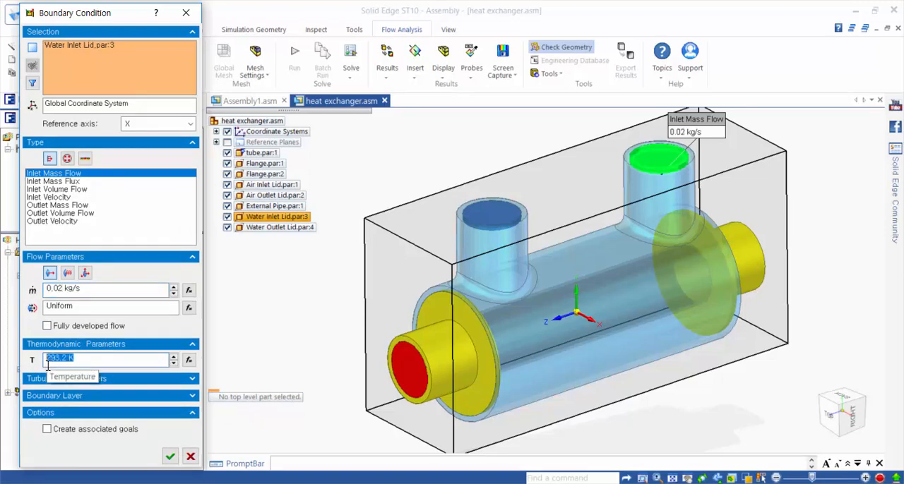
click(99, 358)
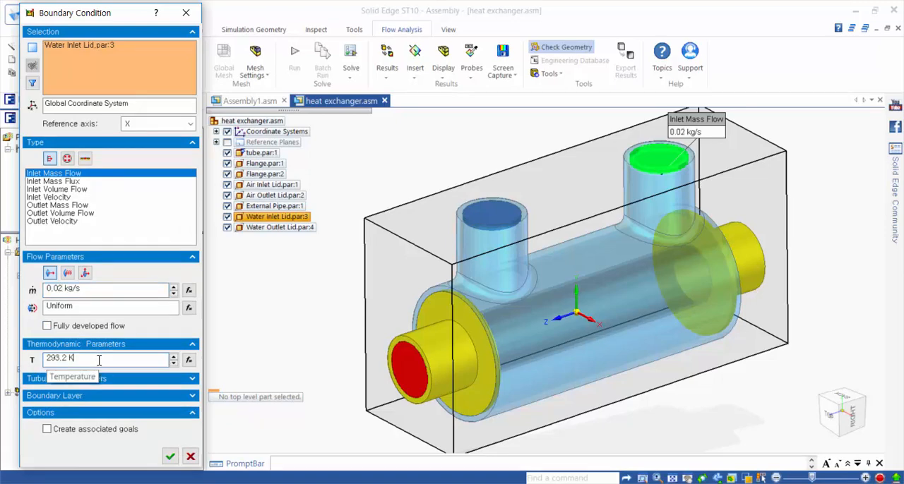
click(171, 459)
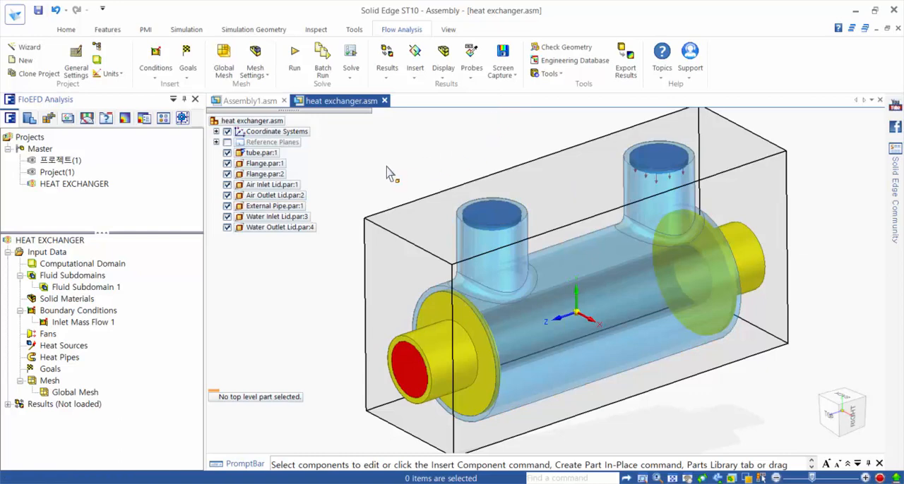
Step: Add an Environment Pressure boundary condition on the Water Outlet Lid, keeping 2 atm and 293.2 K
right_click(73, 314)
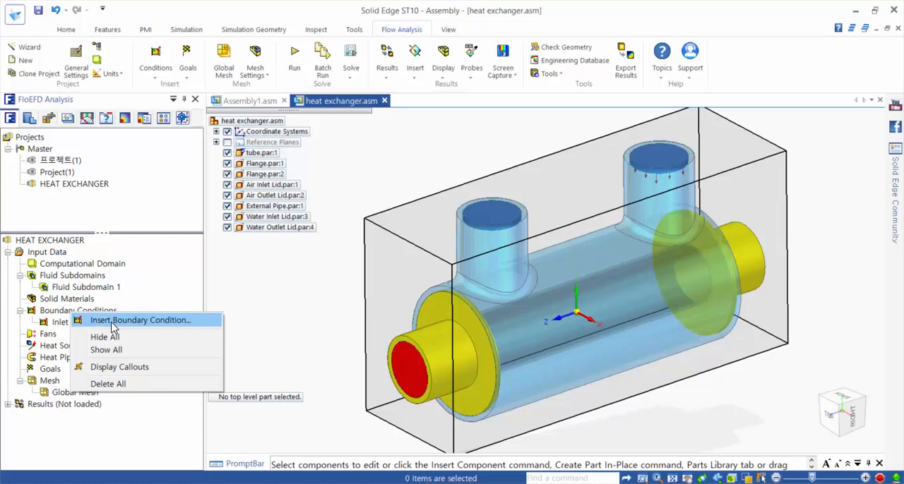
click(112, 321)
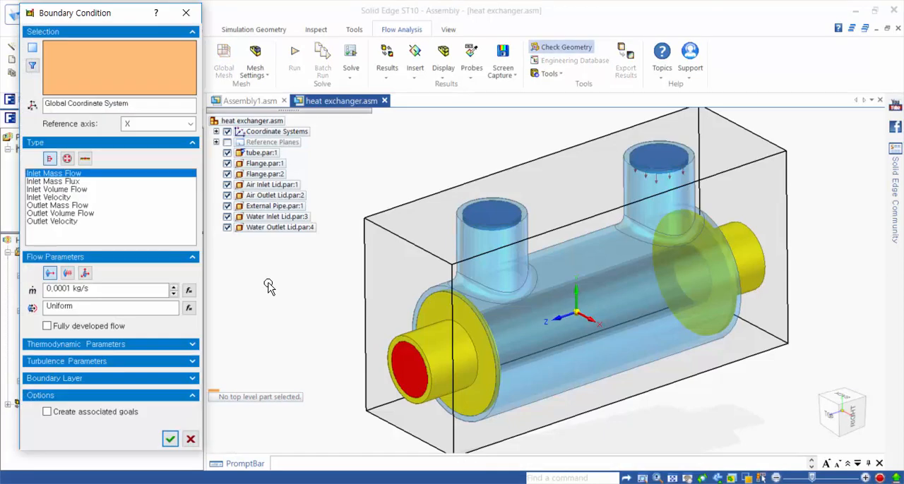
click(260, 228)
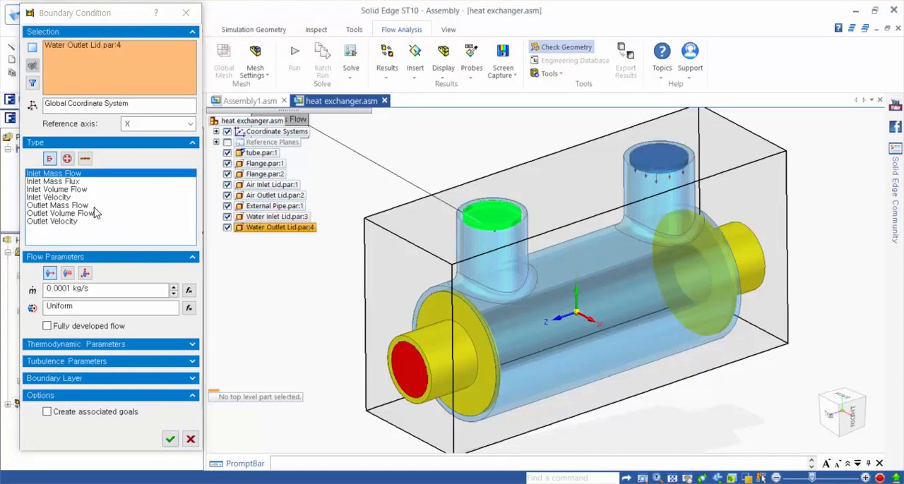
click(68, 160)
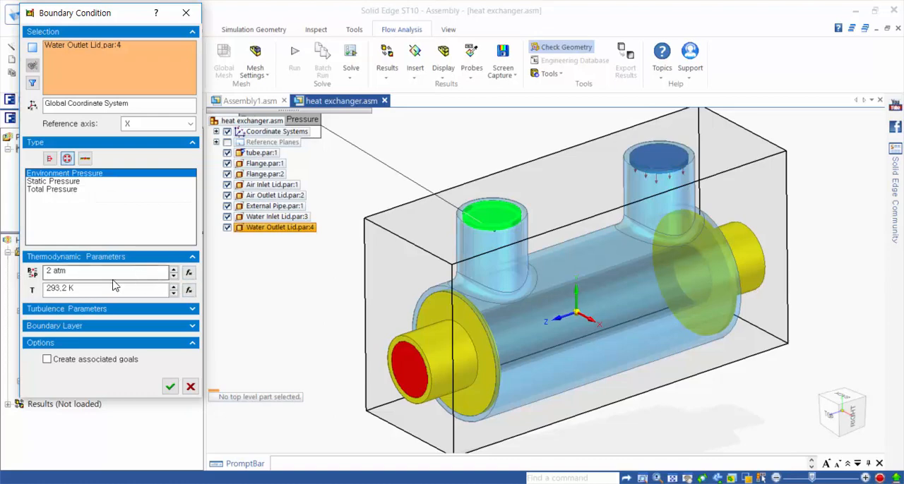
double_click(50, 272)
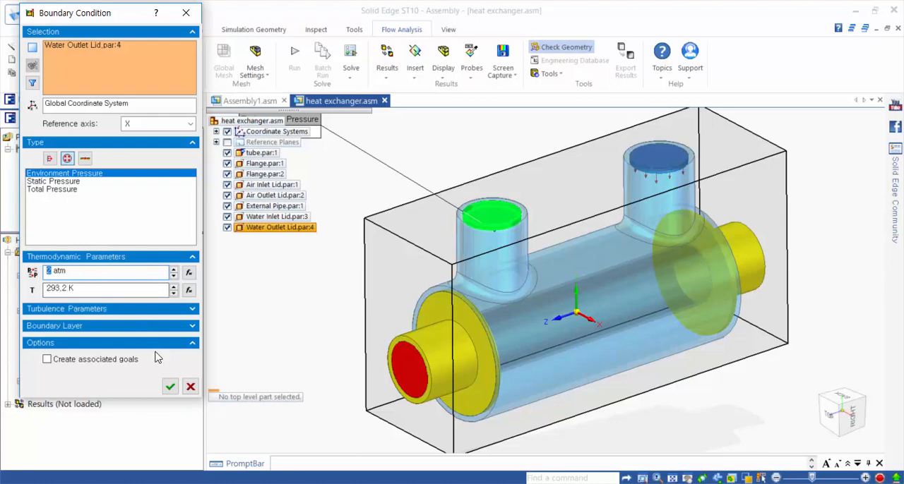
click(171, 388)
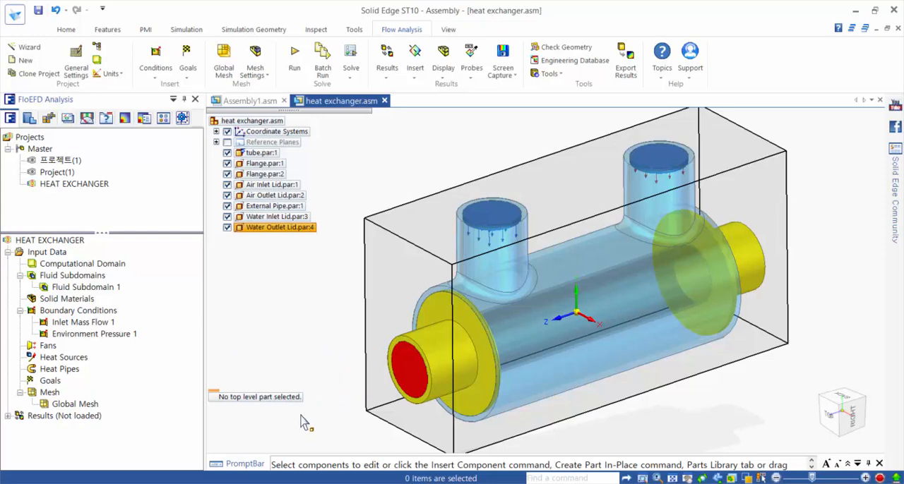
Step: Add an Inlet Velocity boundary condition of 10 m/s on the Air Inlet Lid, keeping 2 atm and 600 K
click(89, 313)
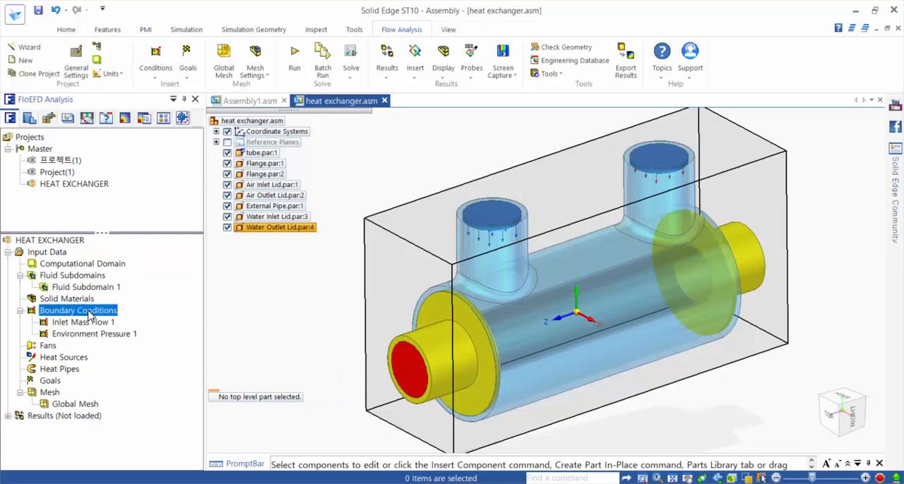
right_click(89, 313)
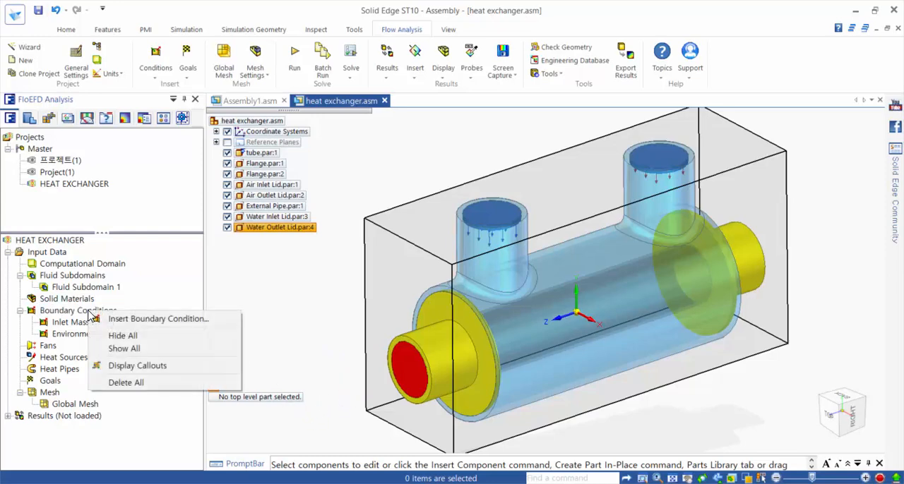
click(131, 321)
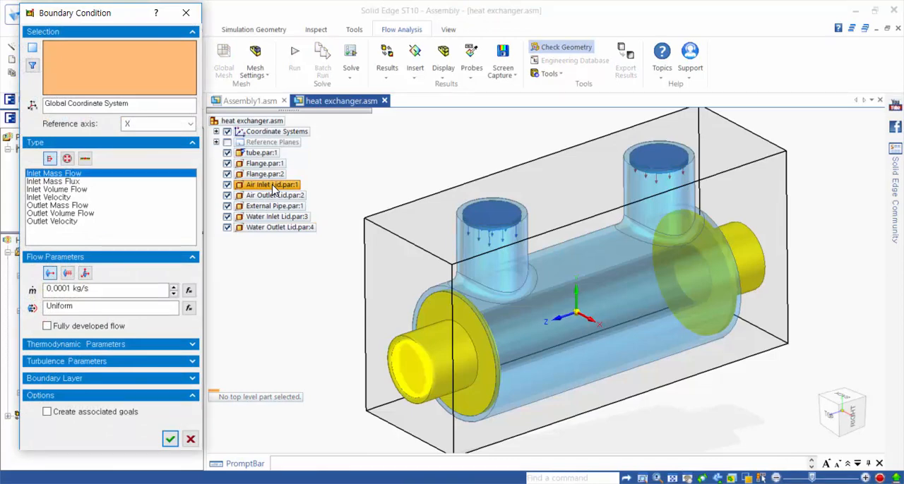
click(274, 186)
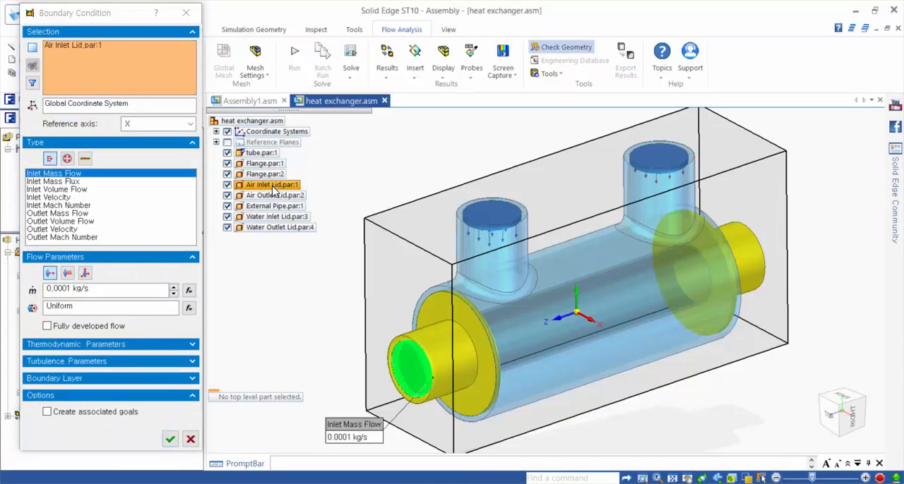
click(63, 198)
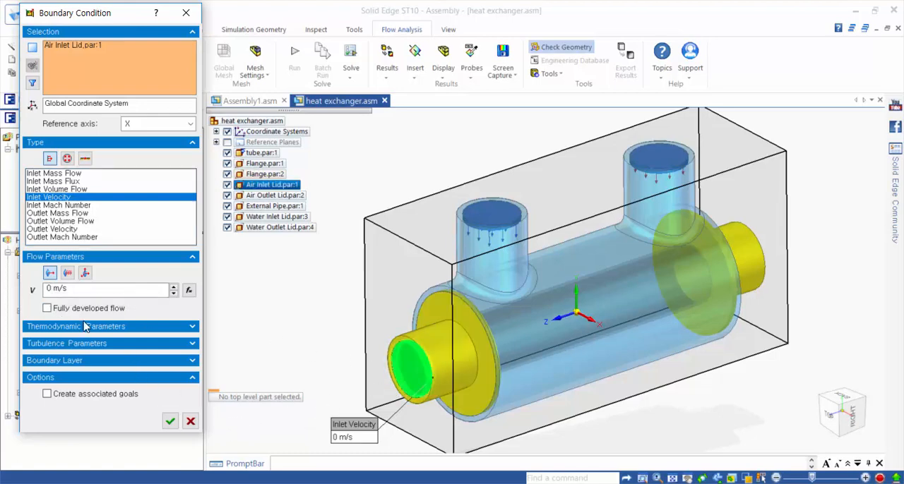
double_click(54, 288)
text(10)
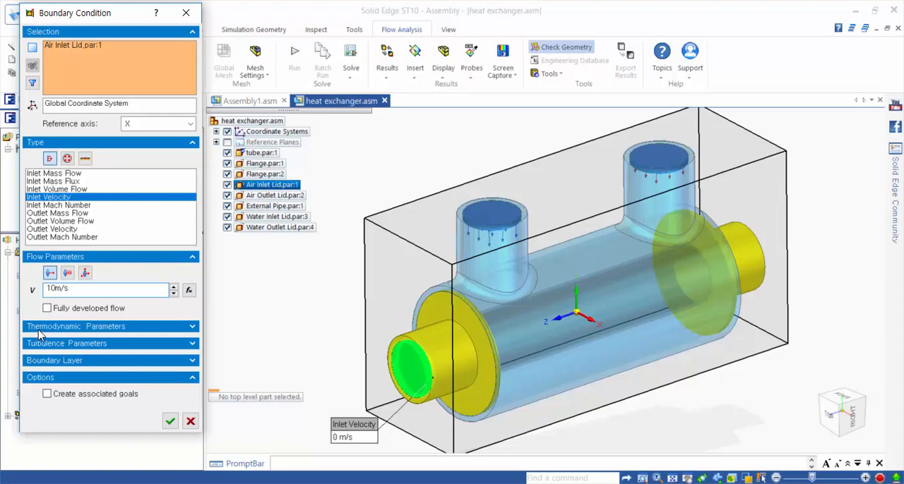
click(123, 329)
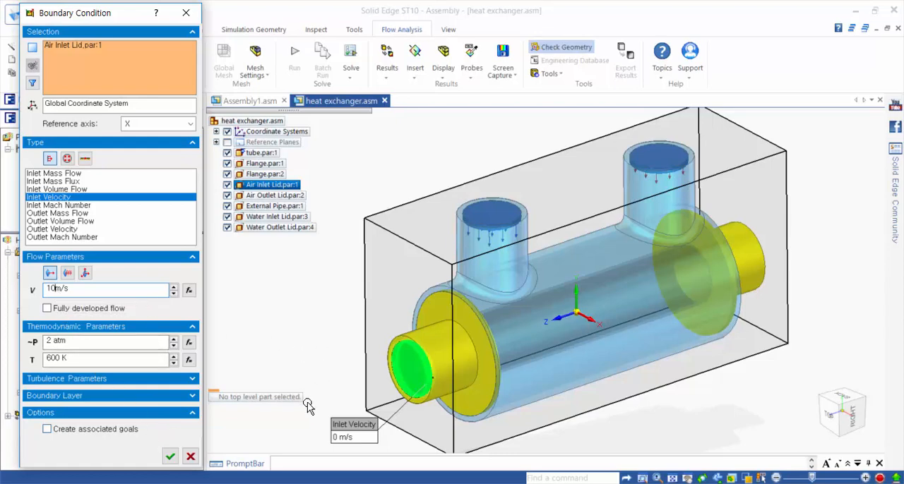
click(171, 457)
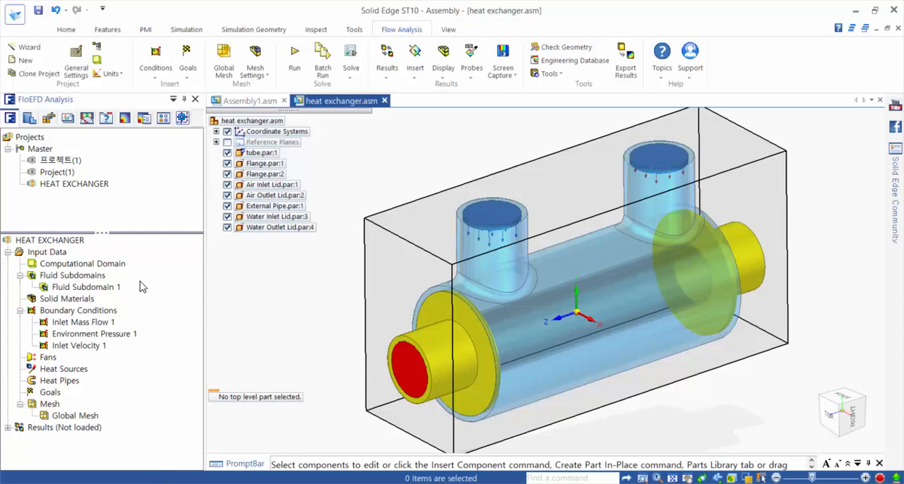
Step: Add an Environment Pressure boundary condition on the Air Outlet Lid, keeping 2 atm and 600 K
right_click(69, 314)
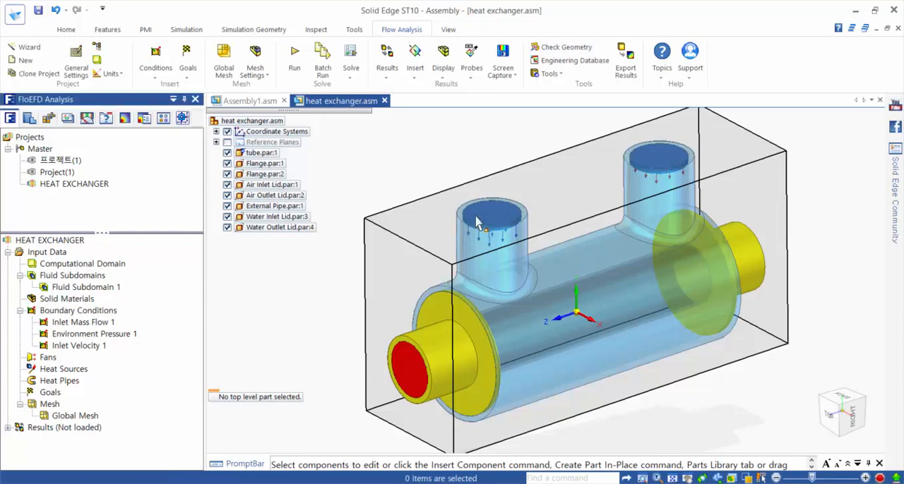
right_click(85, 315)
click(115, 324)
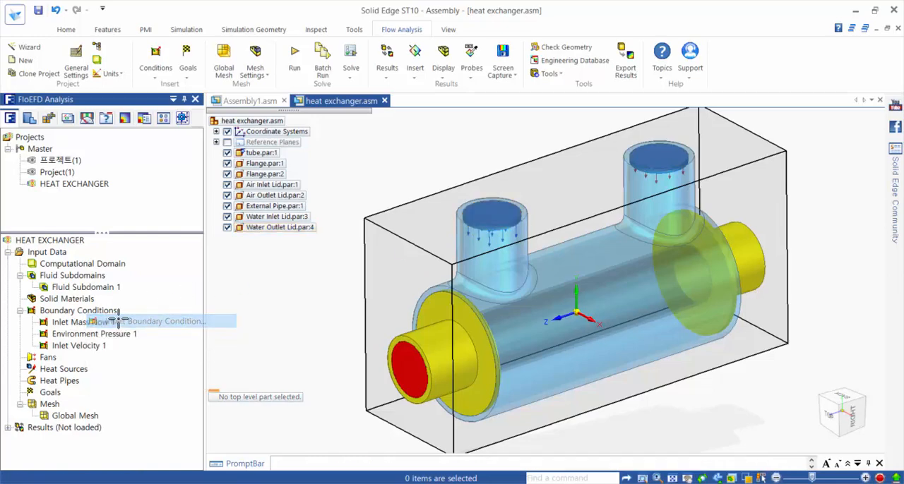
click(273, 195)
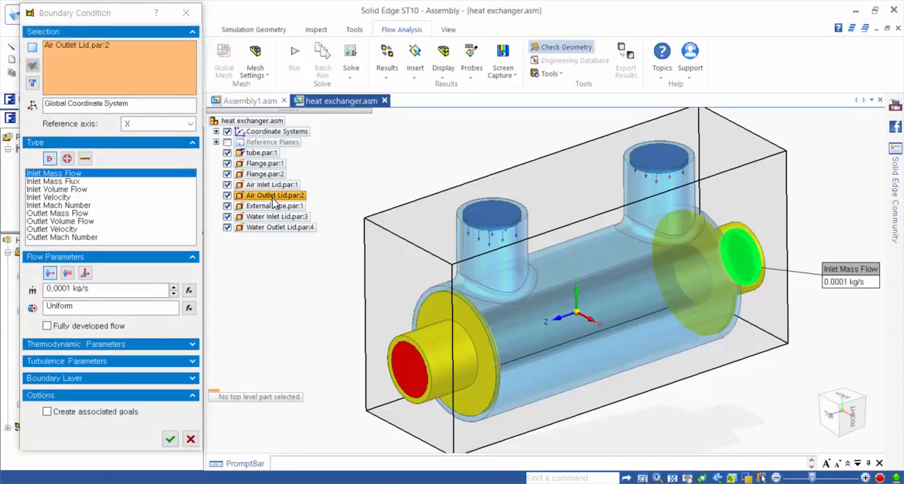
click(67, 159)
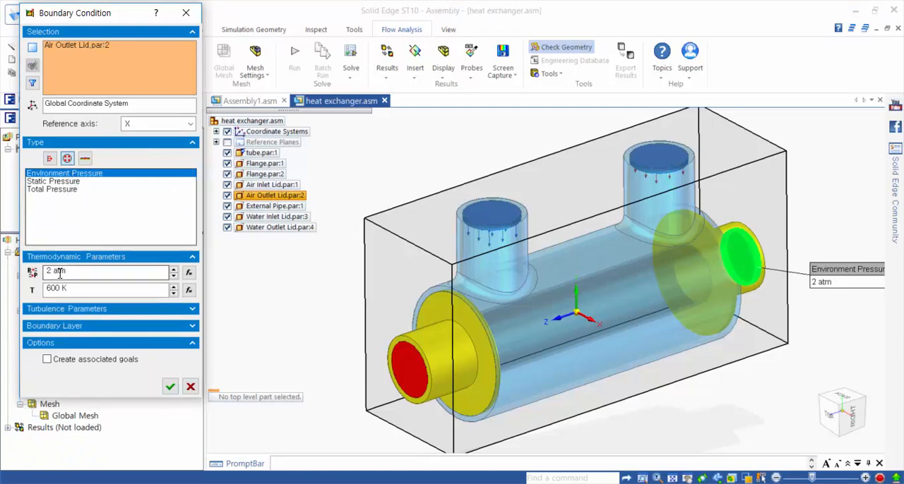
click(170, 388)
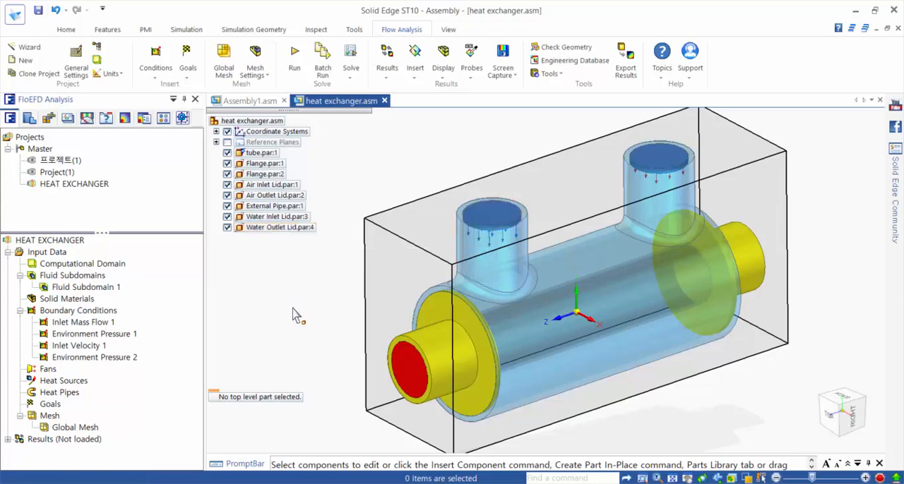
Step: Assign the pre-defined Insulator solid material from Glasses and Minerals to both air lids and both water lids
right_click(77, 303)
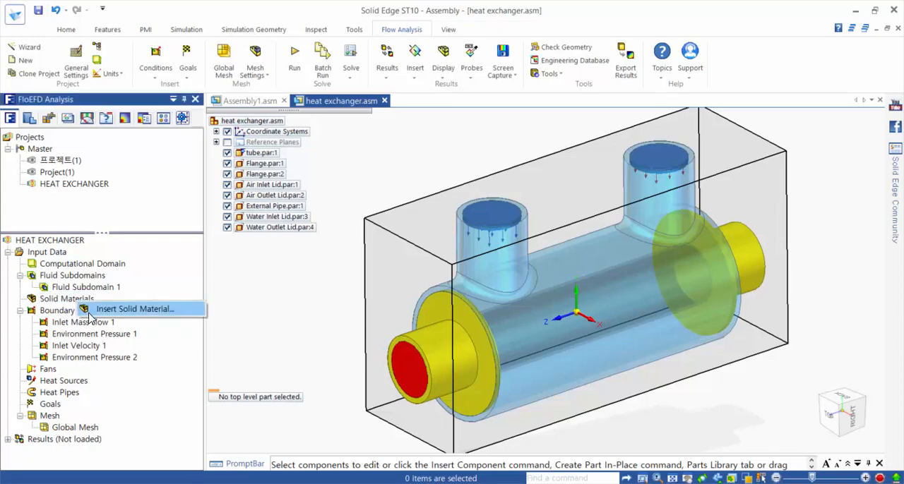
click(90, 311)
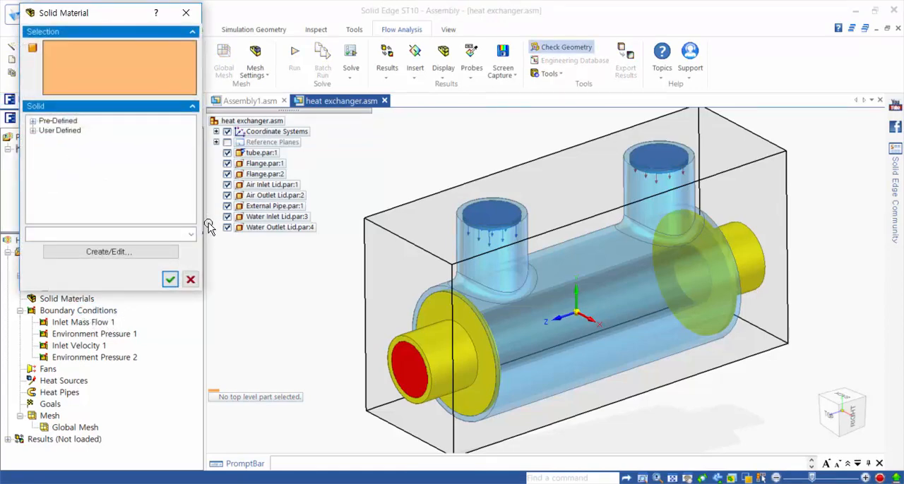
click(279, 187)
click(283, 195)
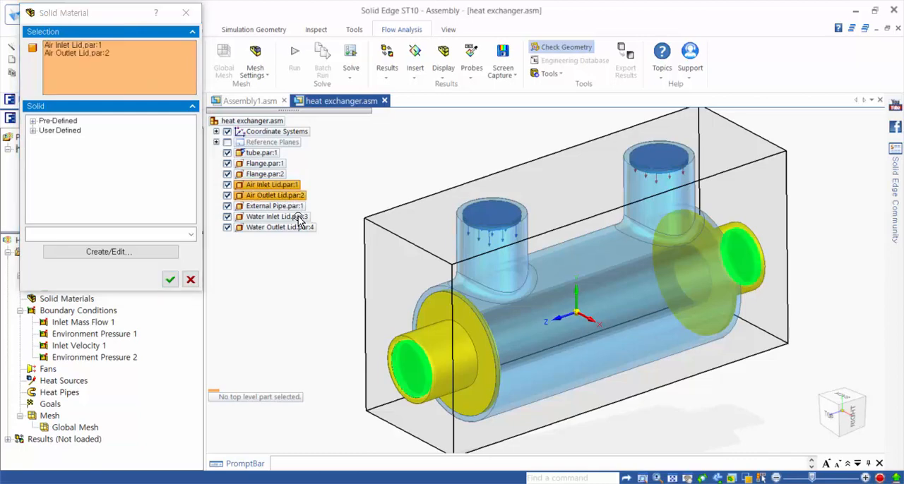
click(296, 216)
click(282, 227)
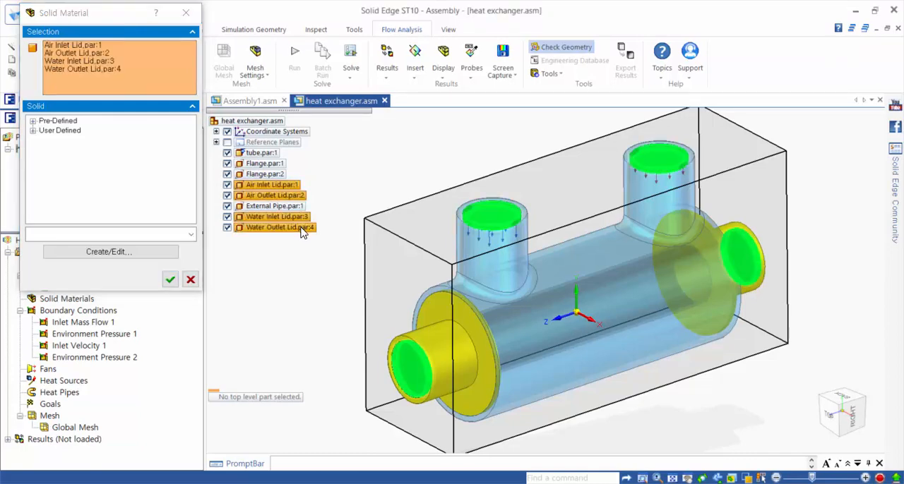
click(33, 121)
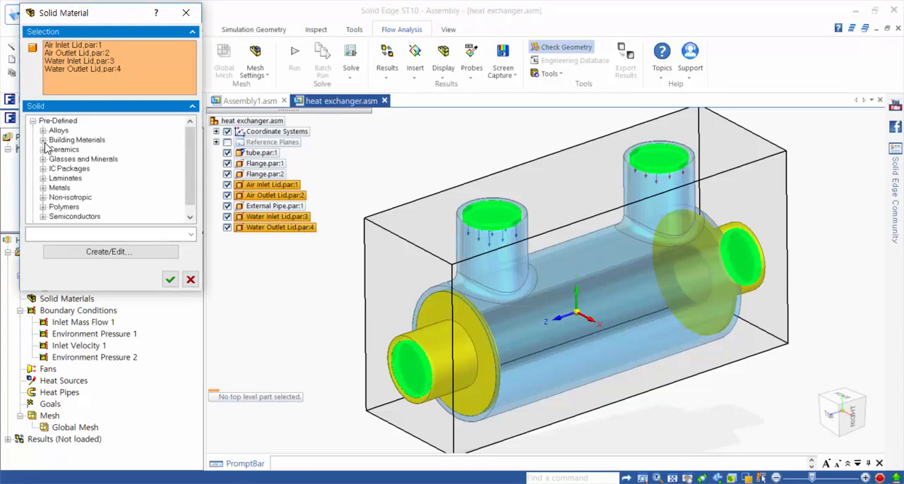
click(43, 160)
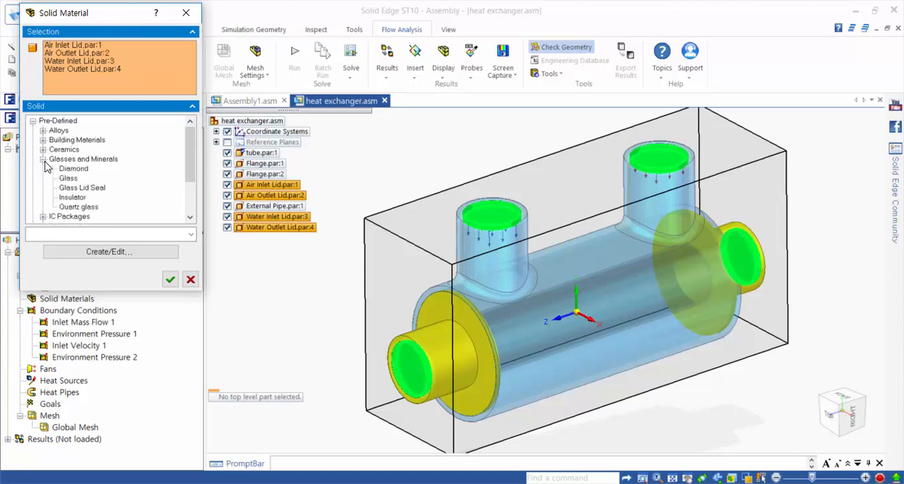
click(43, 160)
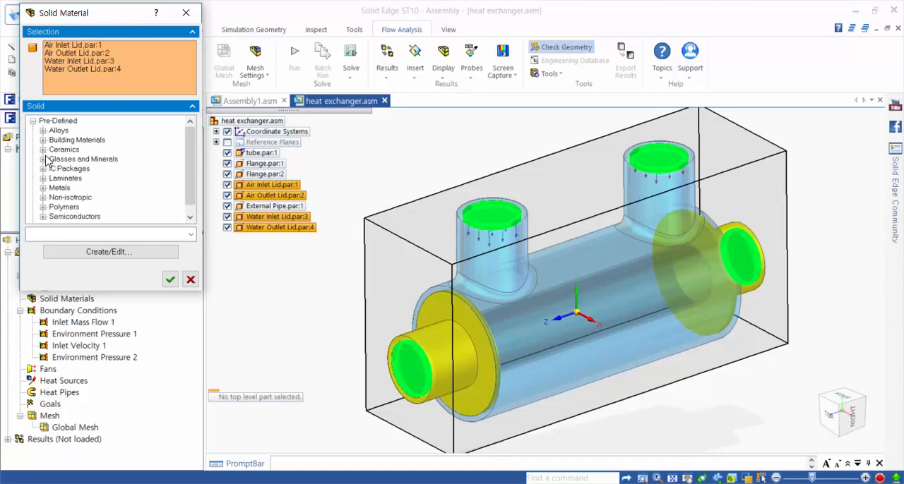
scroll(46, 161, down, 1)
scroll(46, 160, up, 1)
click(43, 159)
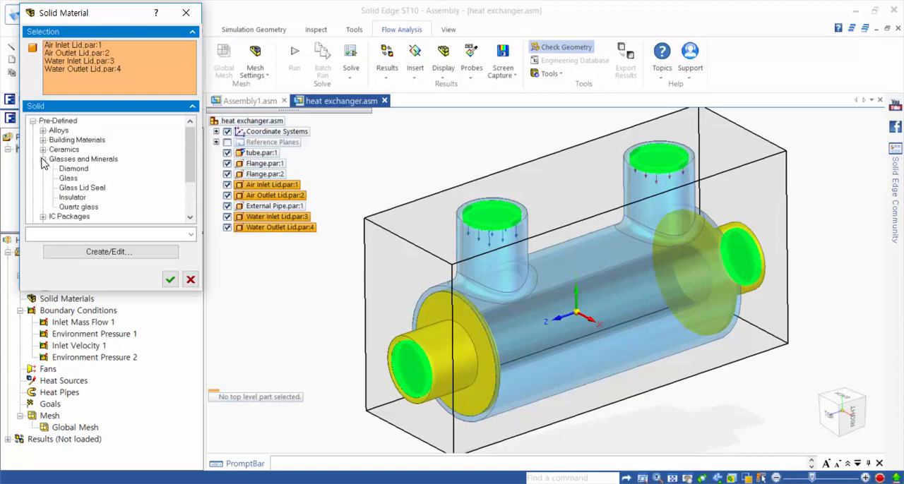
click(72, 198)
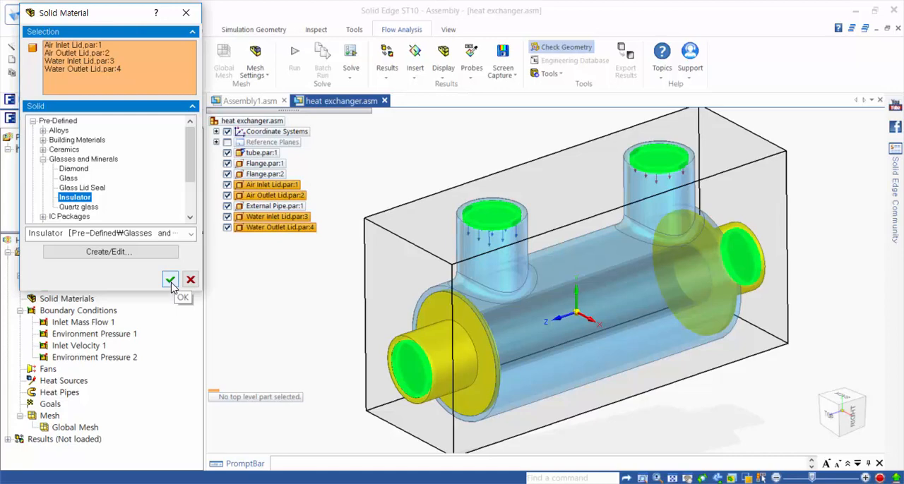
click(170, 280)
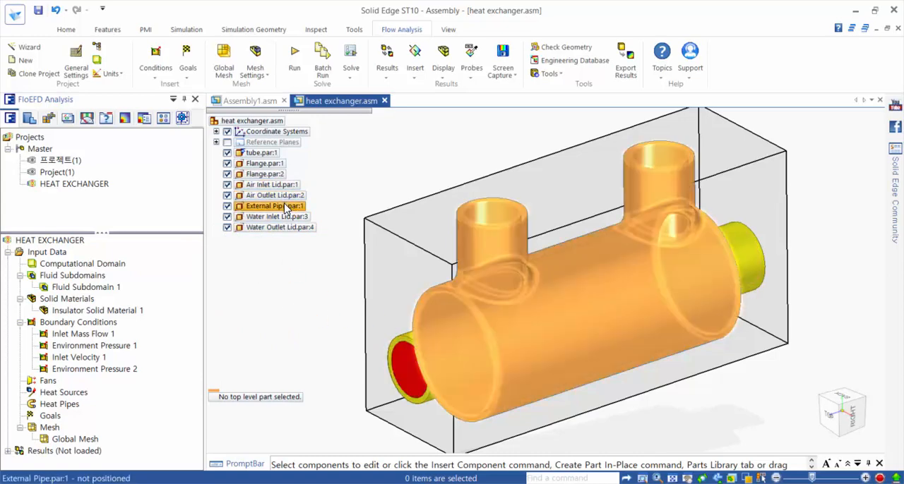
Step: Add a volume goal for the average Total Temperature on the tube part
click(265, 153)
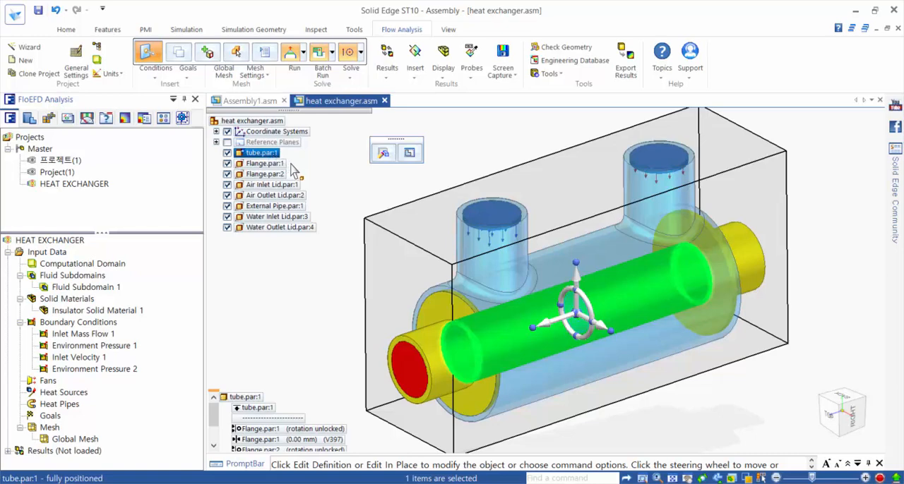
click(337, 174)
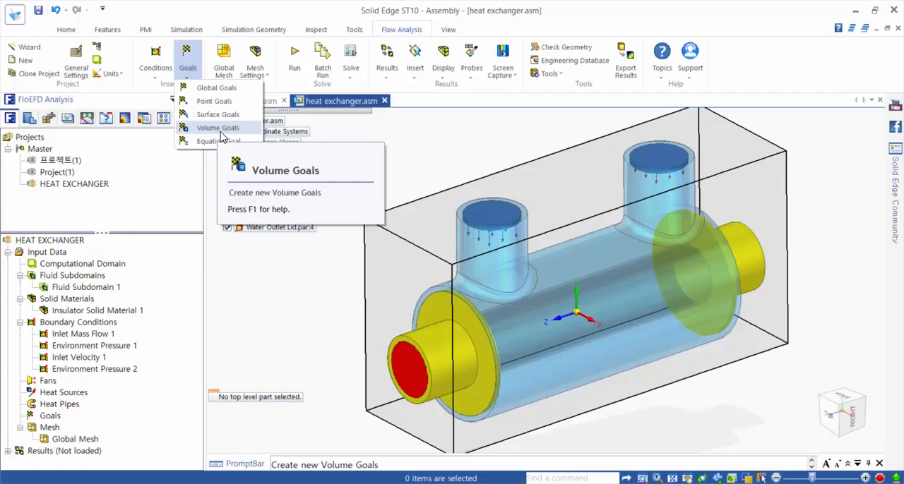
click(221, 132)
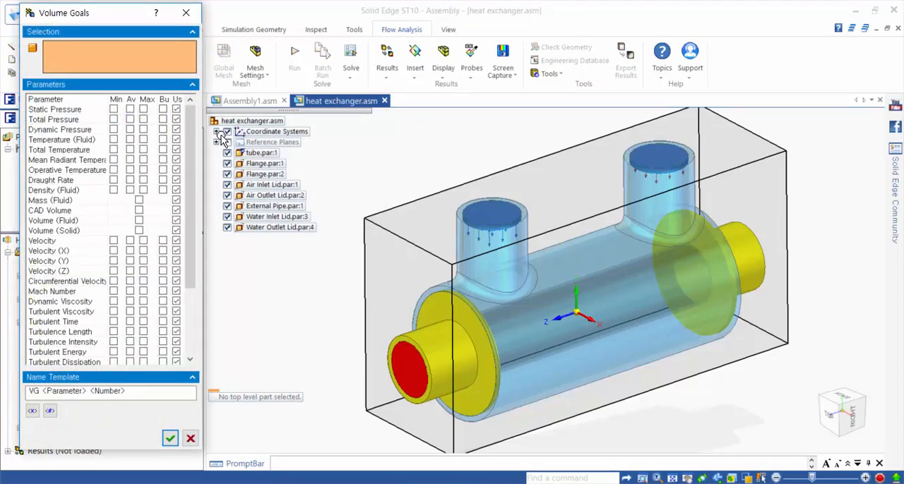
click(261, 153)
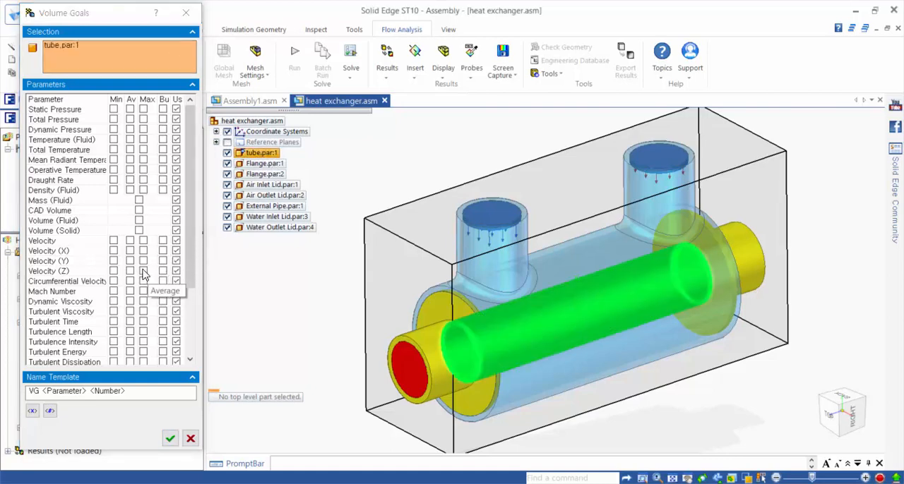
drag(192, 243, 197, 309)
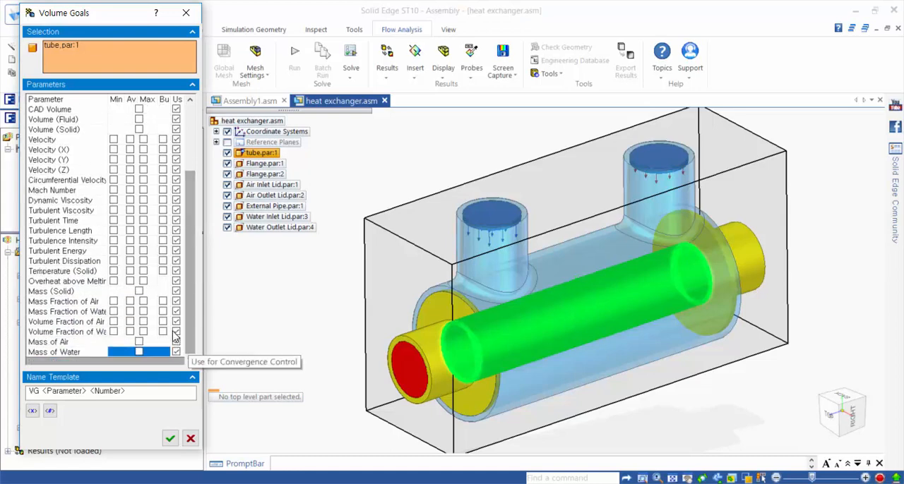
drag(194, 297, 200, 248)
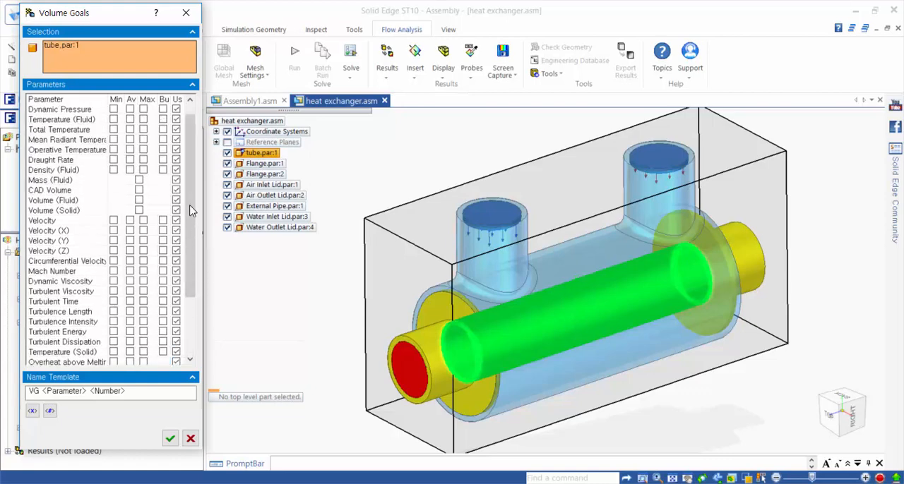
click(130, 129)
click(176, 440)
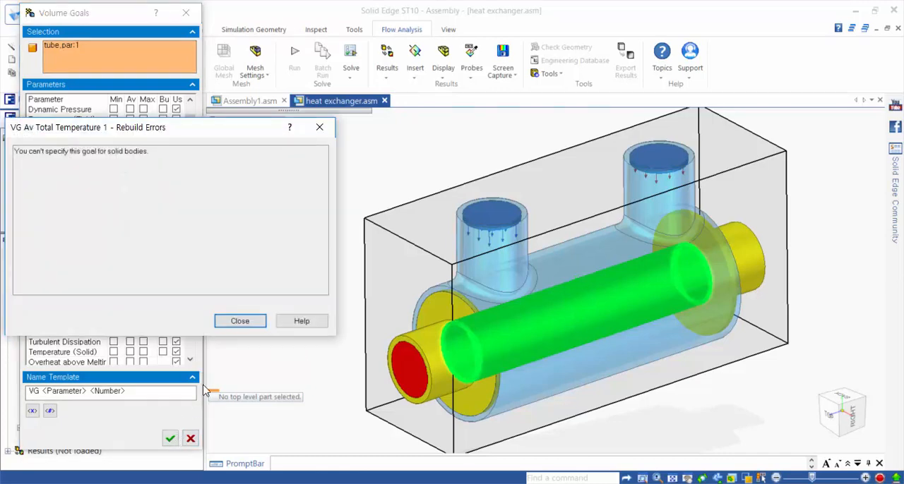
click(319, 128)
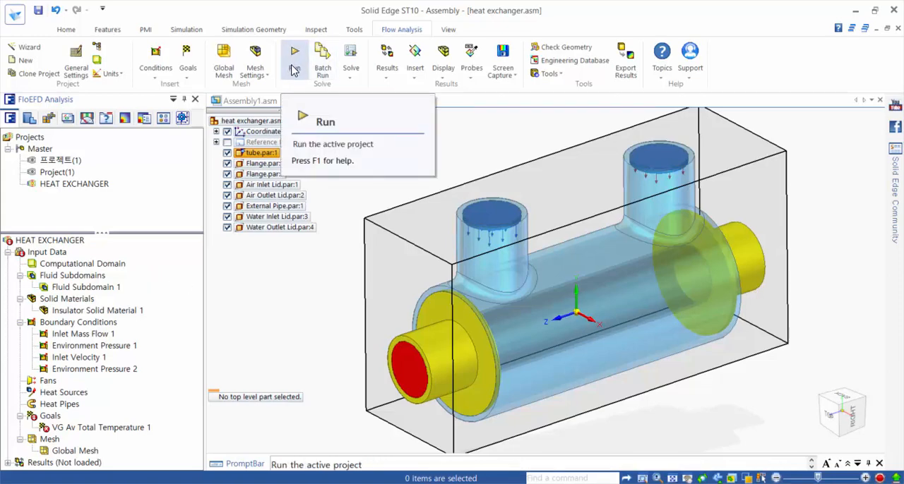
Step: Activate the project 프로젝트(1) and start a cut plot on the Right (yz) plane in place of Top (xy)
double_click(69, 163)
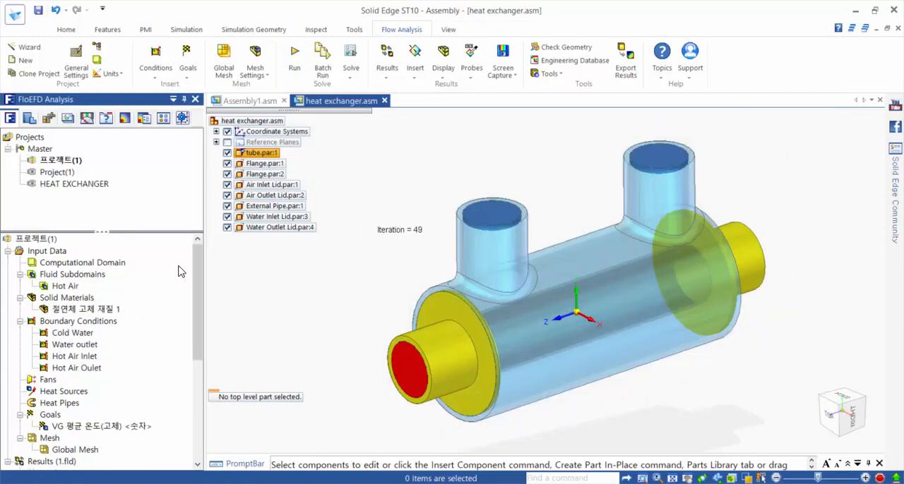
drag(199, 276, 192, 377)
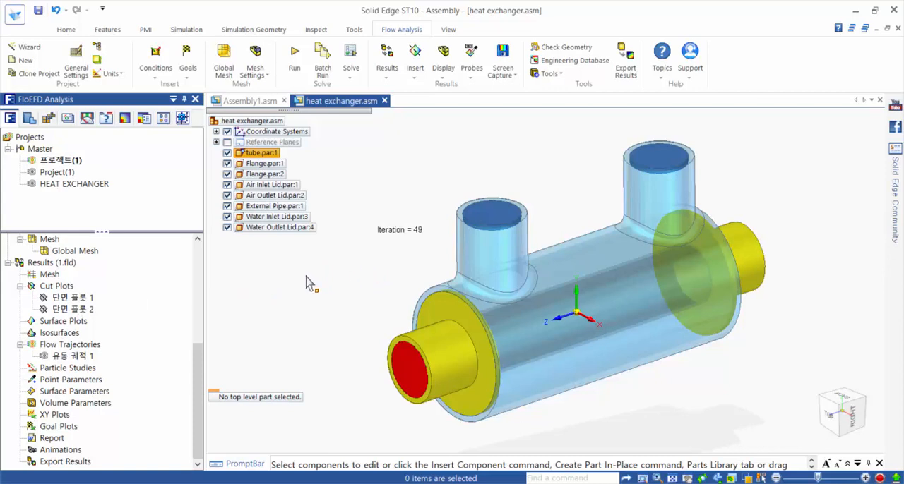
click(55, 289)
right_click(57, 288)
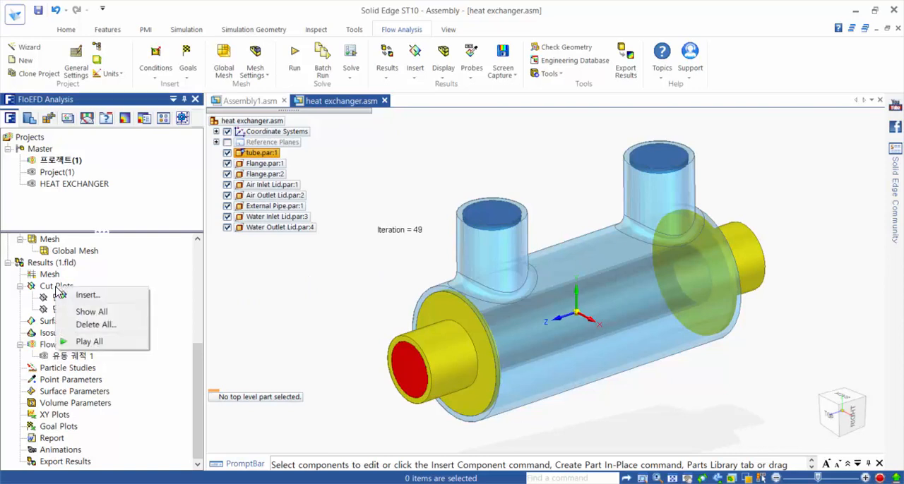
click(76, 300)
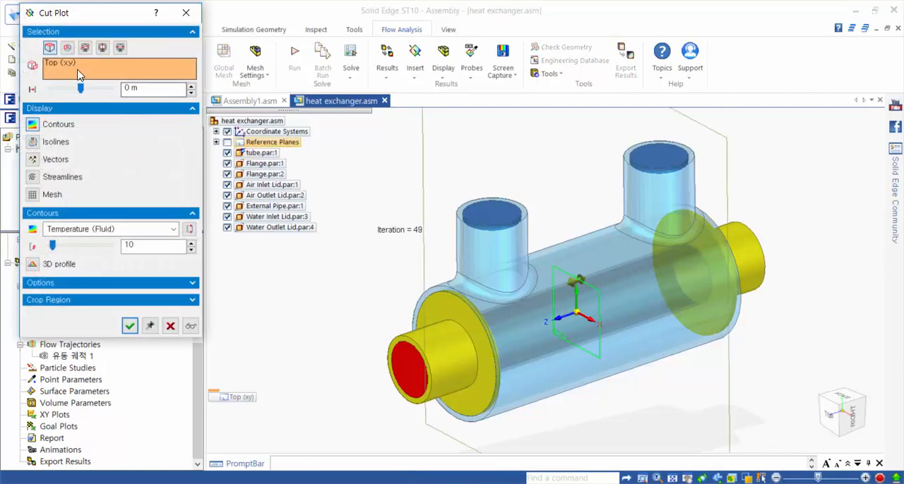
right_click(79, 75)
click(106, 80)
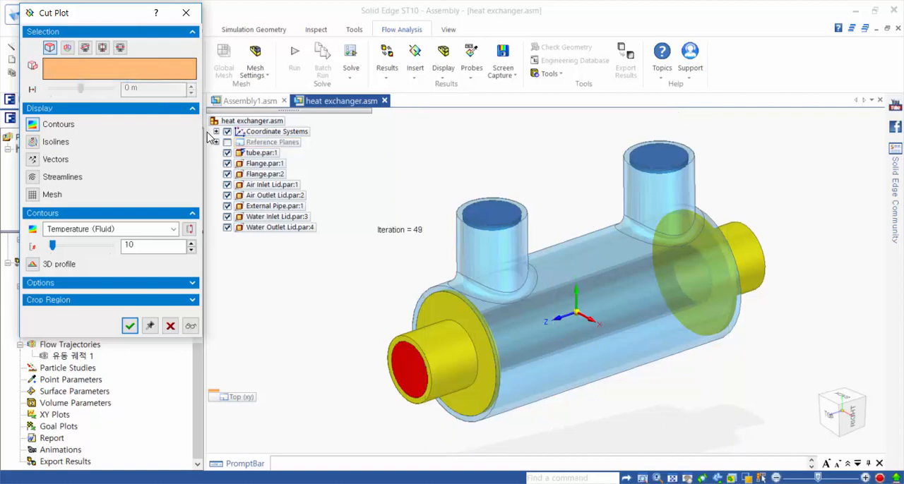
click(216, 142)
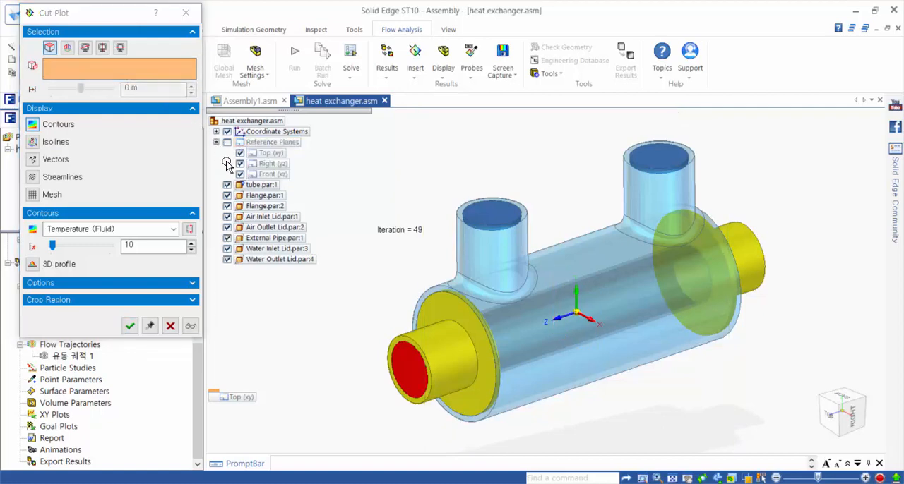
click(268, 166)
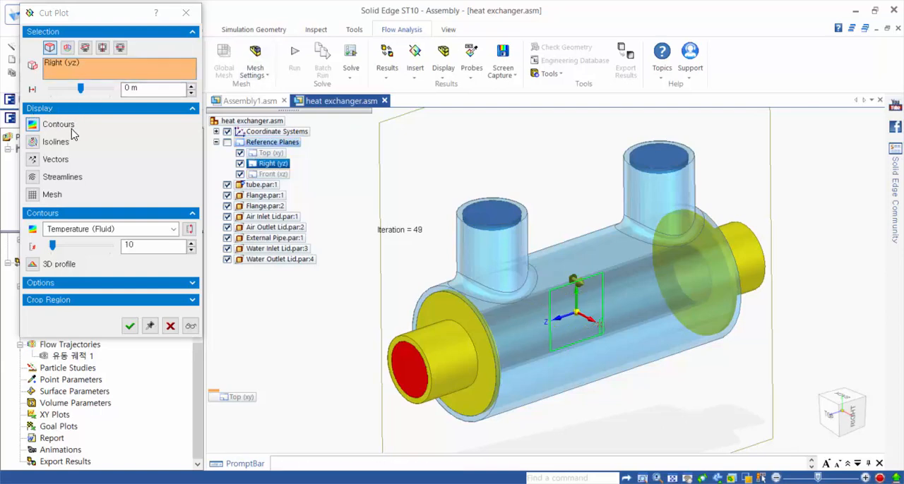
Step: Add velocity vectors to the cut plot, set its contour parameter to Temperature, and generate it
click(33, 171)
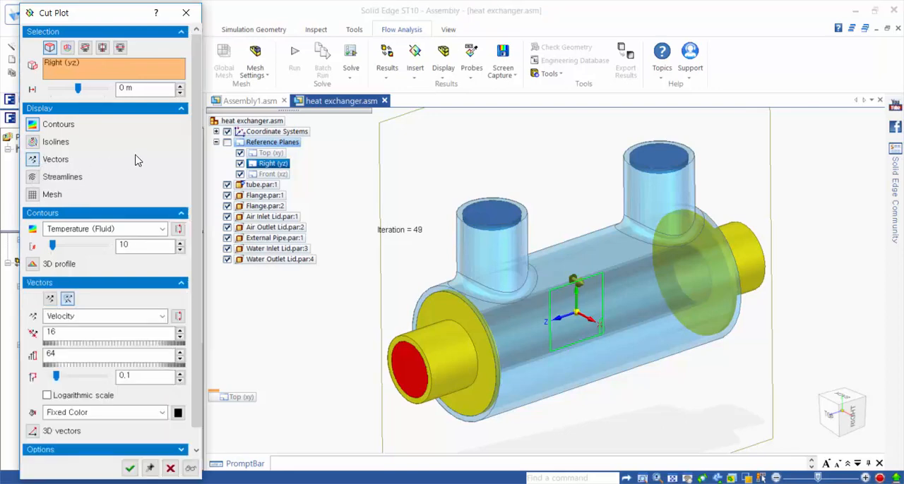
scroll(198, 191, down, 1)
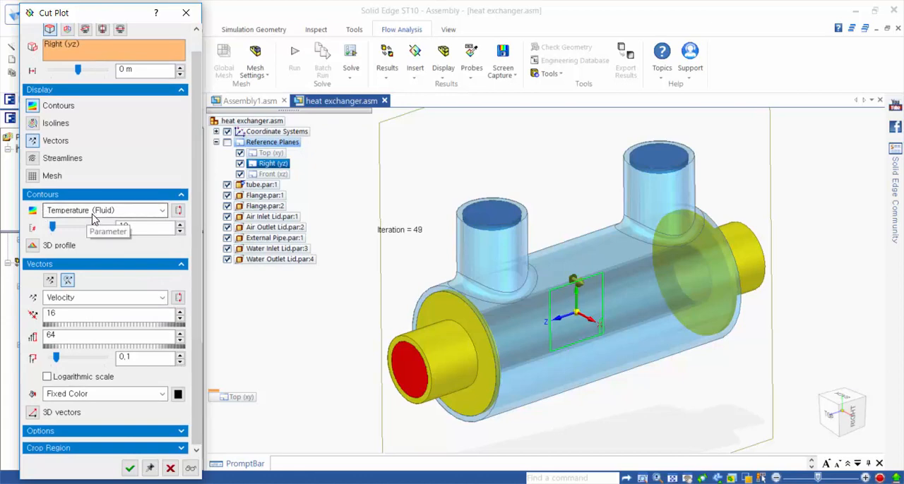
click(99, 214)
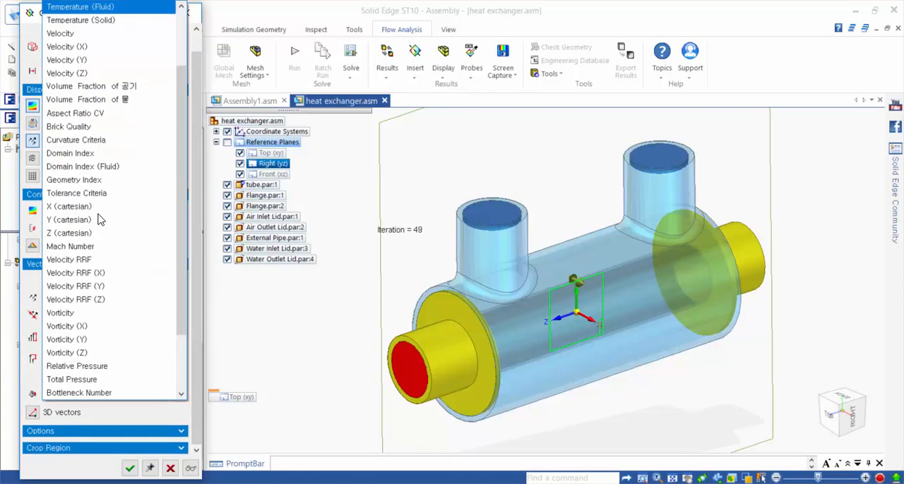
scroll(120, 191, up, 3)
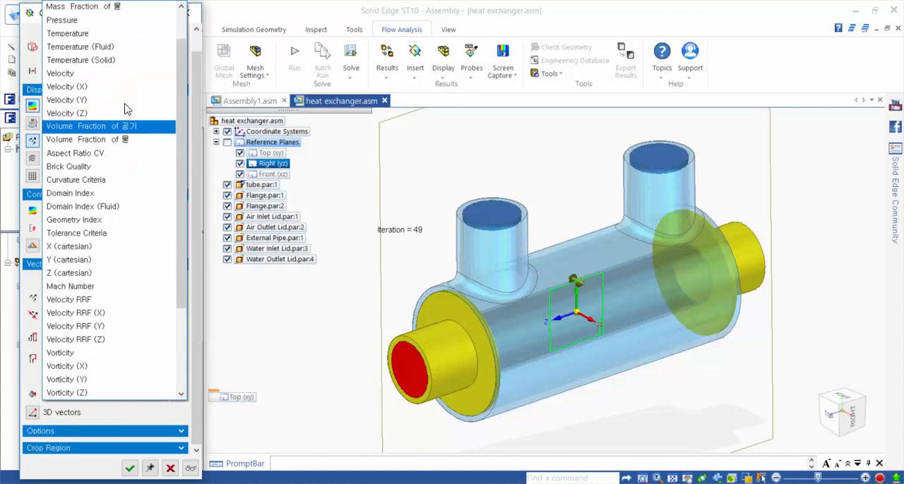
click(93, 34)
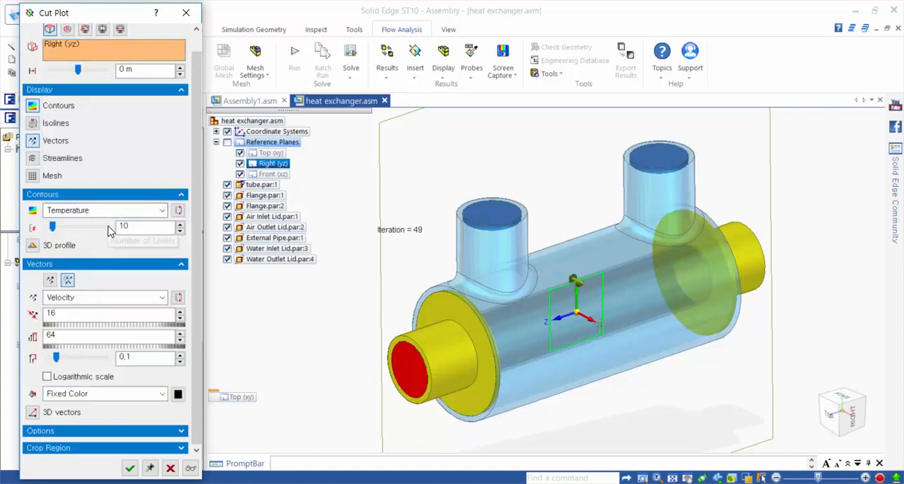
drag(194, 285, 189, 321)
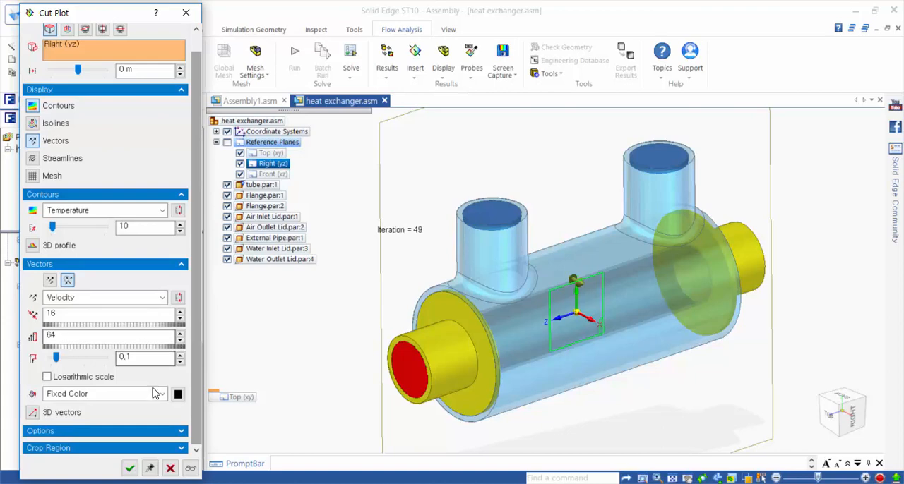
click(132, 469)
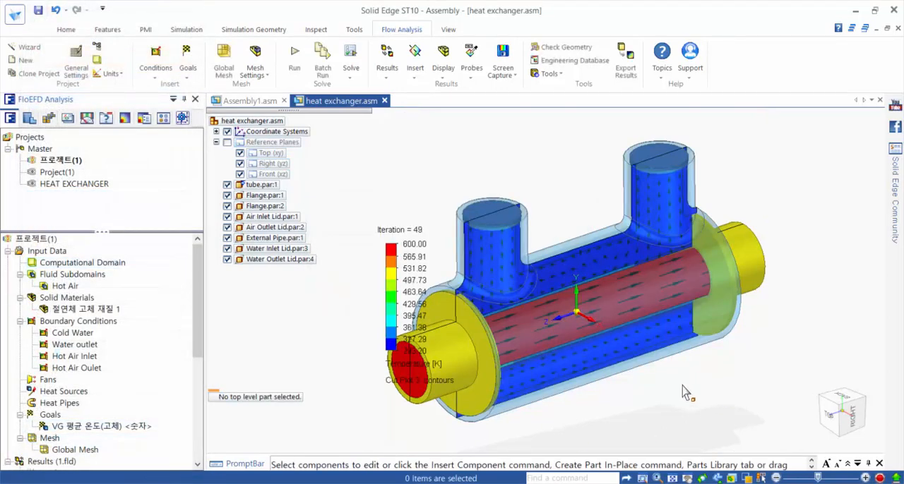
Step: View the cut plot from the right side at a smaller scale and move the temperature legend away from the model
click(853, 416)
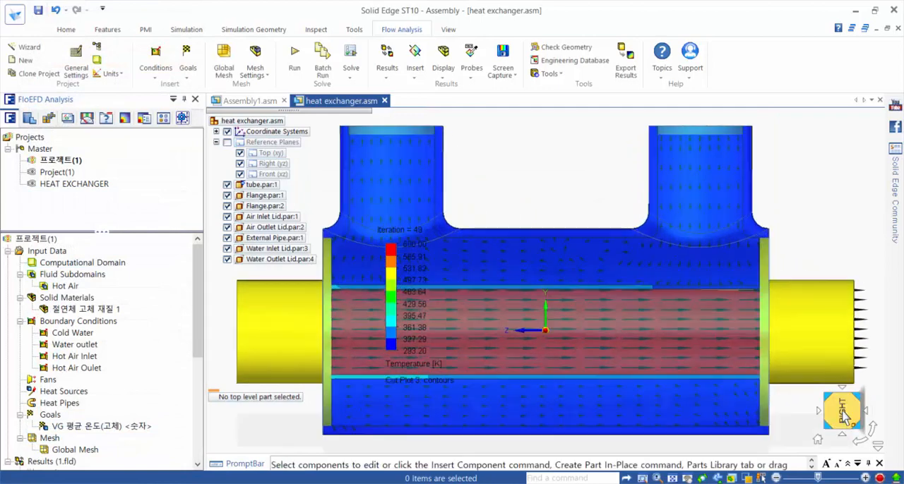
scroll(806, 388, down, 4)
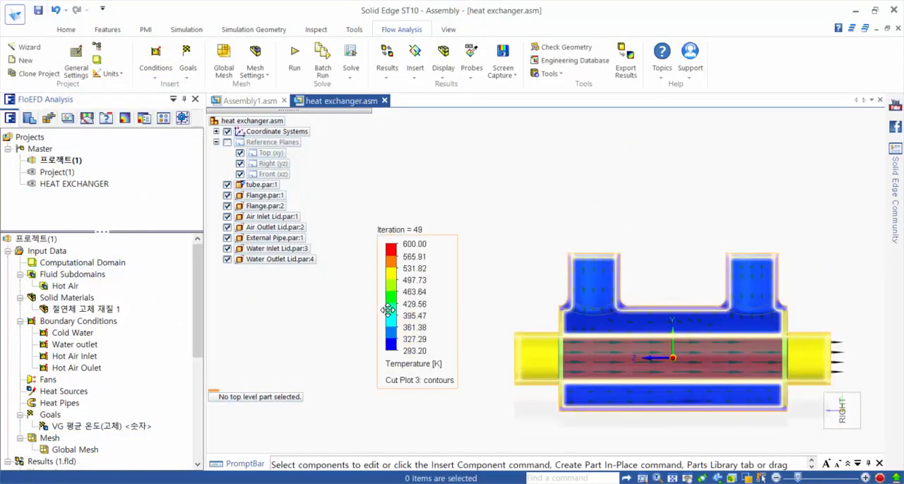
drag(385, 311, 334, 332)
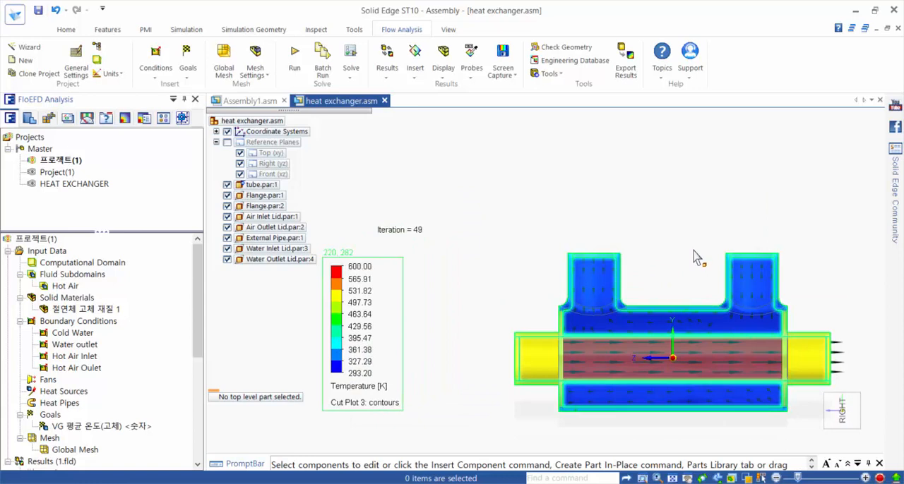
shift+middle_drag(688, 251, 618, 223)
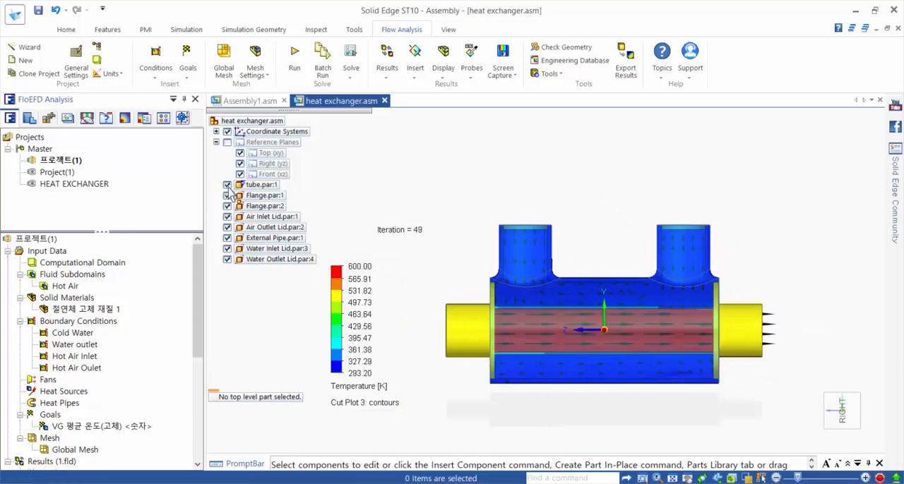
Step: Hide the tube, both flanges, the external pipe and all four air and water lids, and reposition the temperature legend
click(227, 185)
click(227, 196)
click(227, 206)
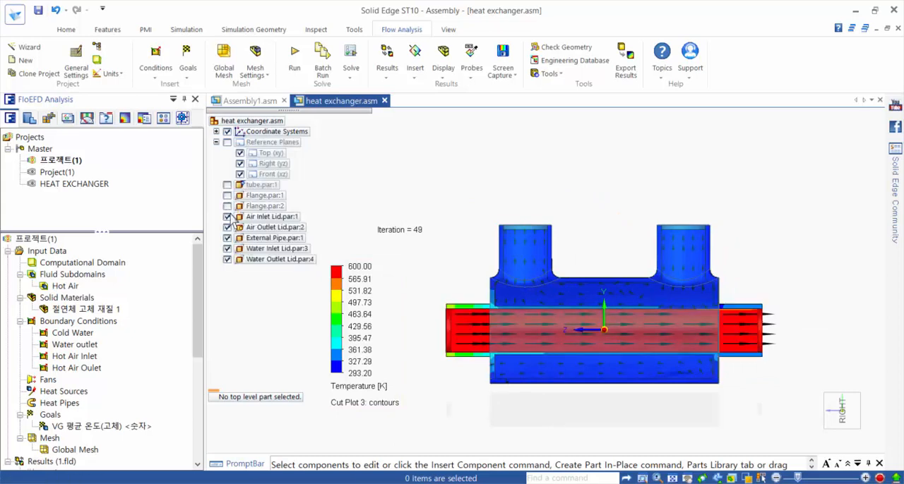
click(227, 216)
click(226, 228)
click(226, 238)
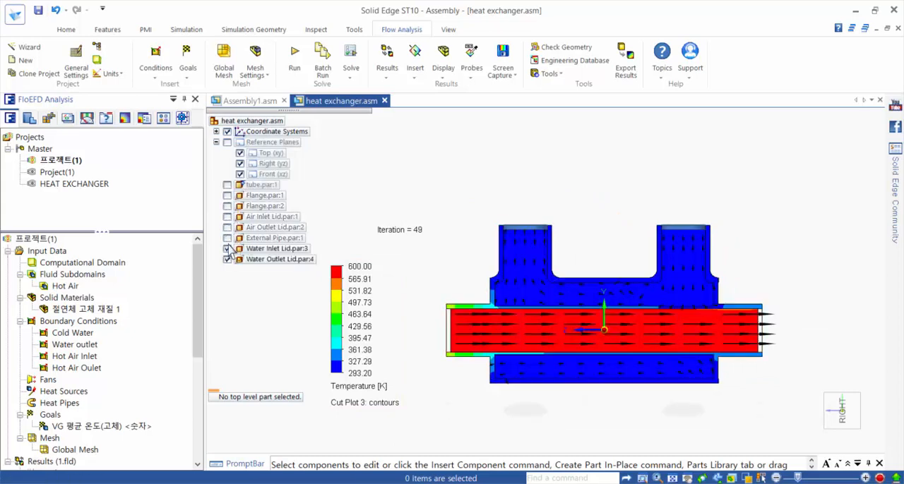
click(226, 249)
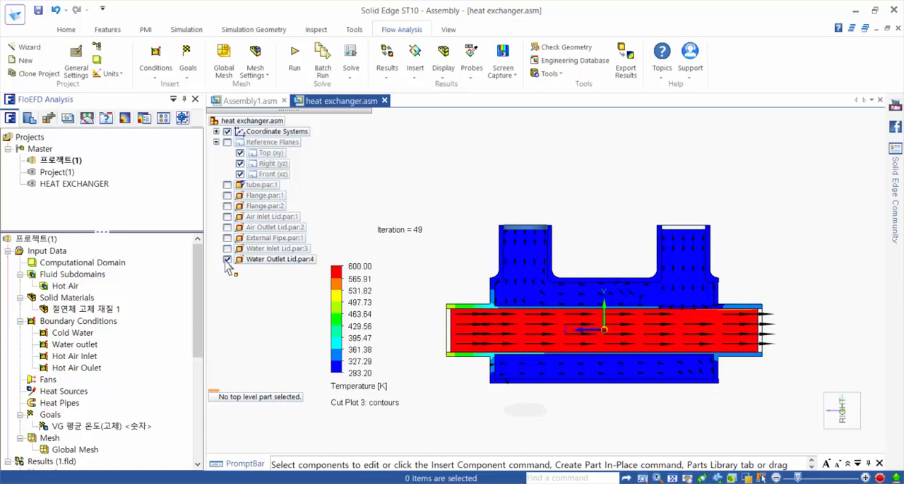
click(226, 259)
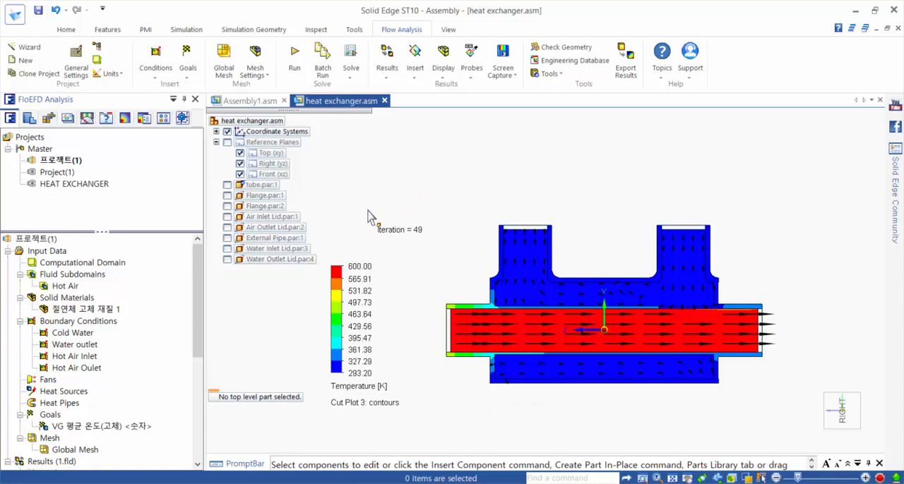
drag(356, 291, 427, 220)
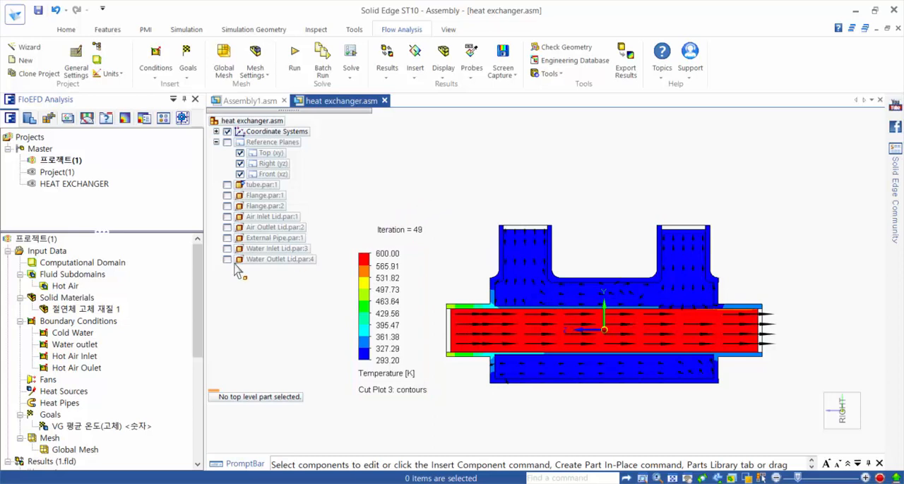
Step: Start a new flow trajectories plot with Water Inlet Lid.par:3 as its starting points, using the Cold Water boundary condition
drag(195, 281, 200, 389)
click(71, 354)
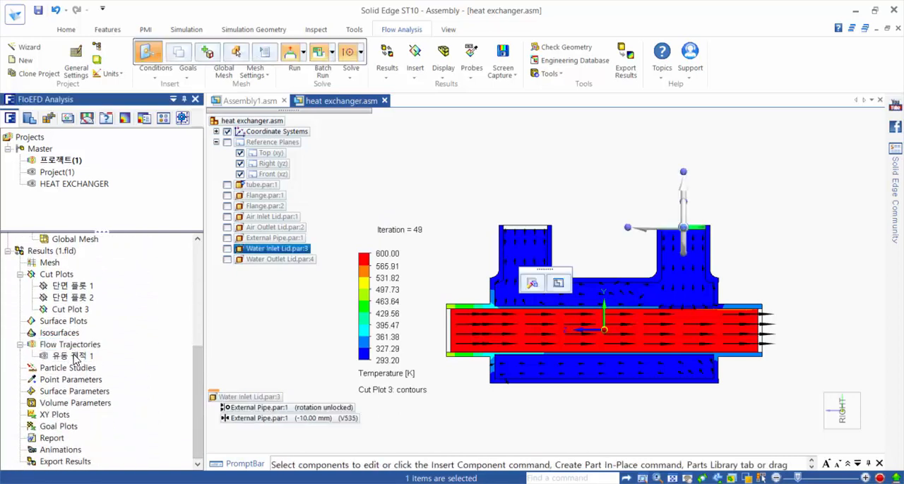
right_click(52, 345)
click(64, 354)
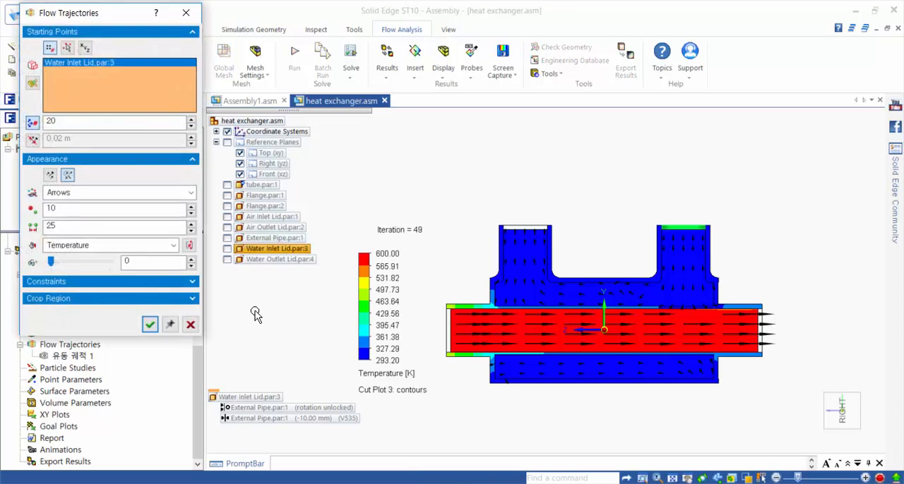
drag(118, 14, 285, 64)
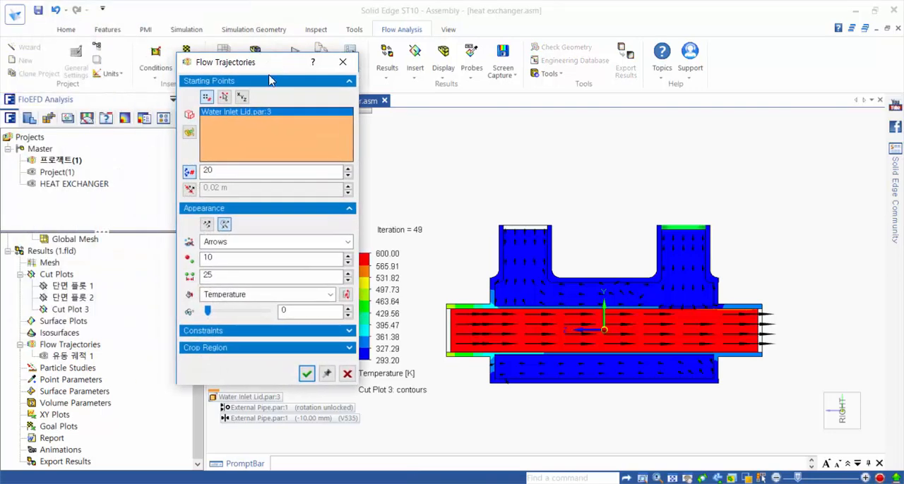
drag(196, 401, 185, 312)
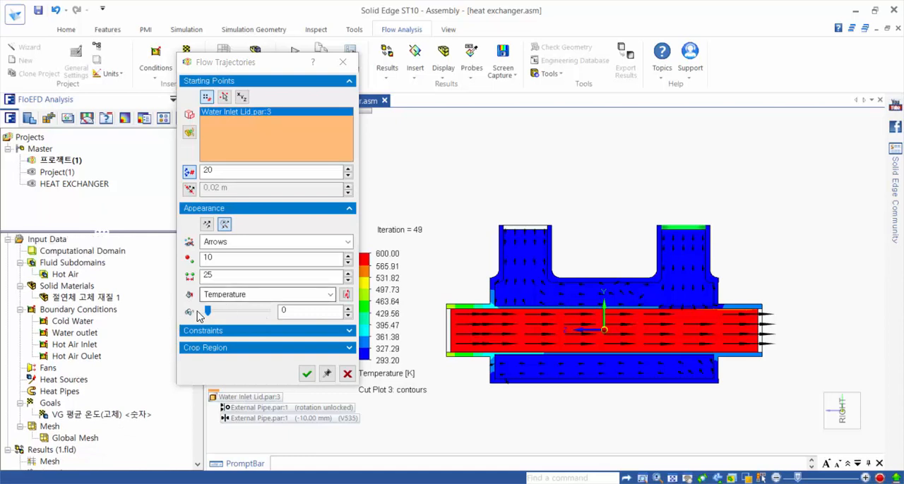
click(78, 322)
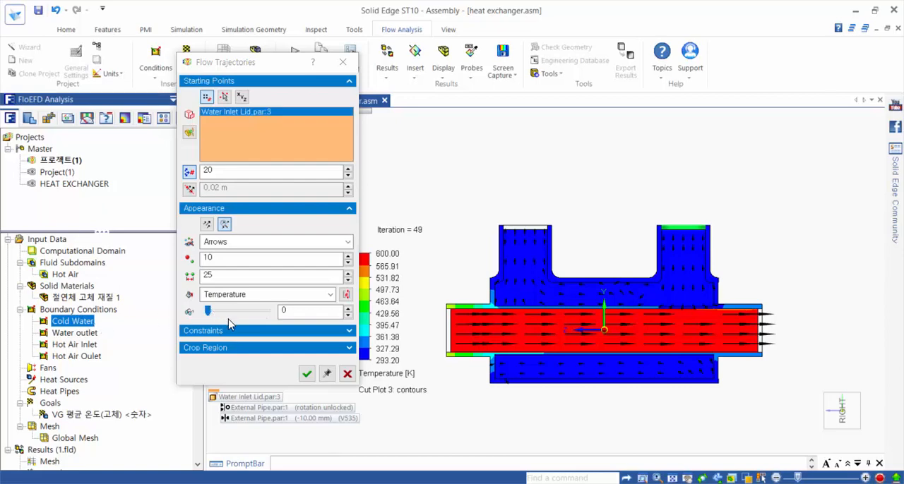
Step: Color the flow trajectories by Temperature (Fluid) and generate them
mouse_move(559, 212)
middle_down()
mouse_move(593, 209)
mouse_move(605, 244)
middle_up()
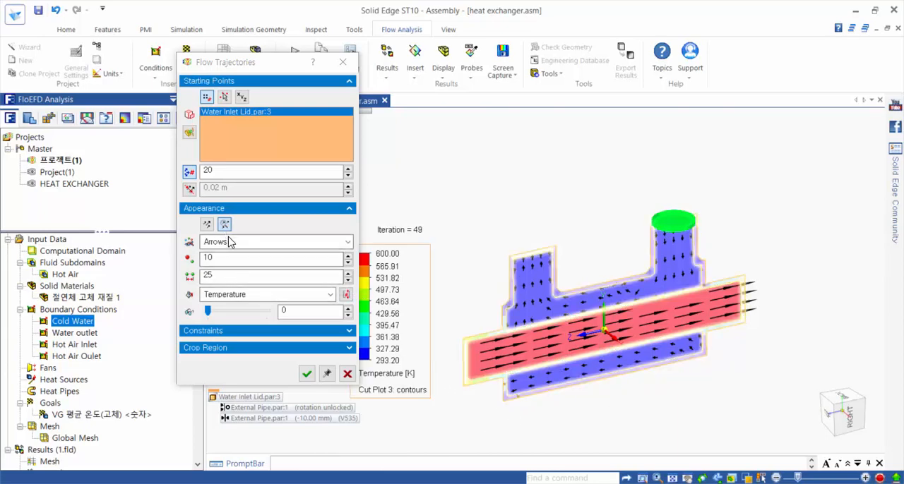
click(238, 295)
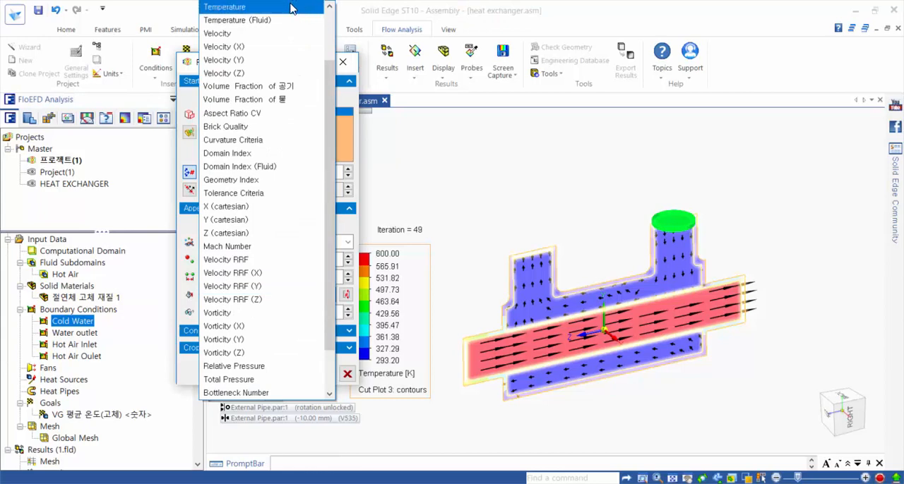
click(289, 20)
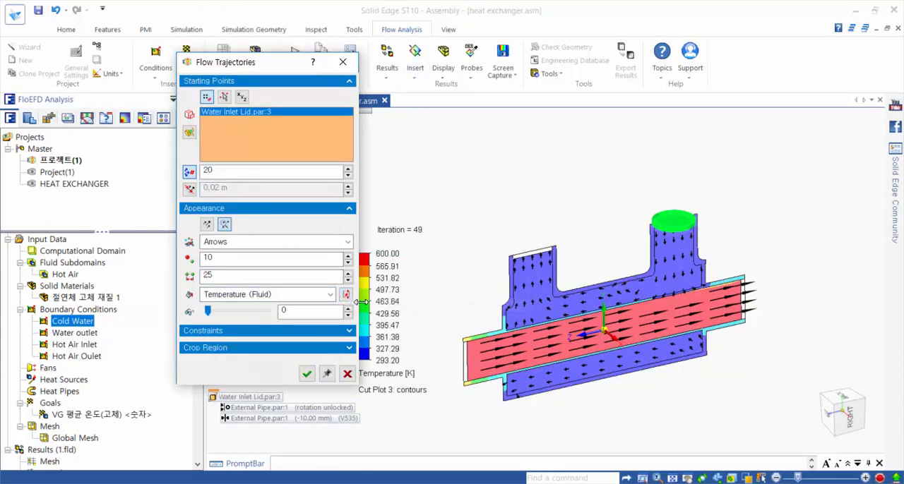
click(305, 370)
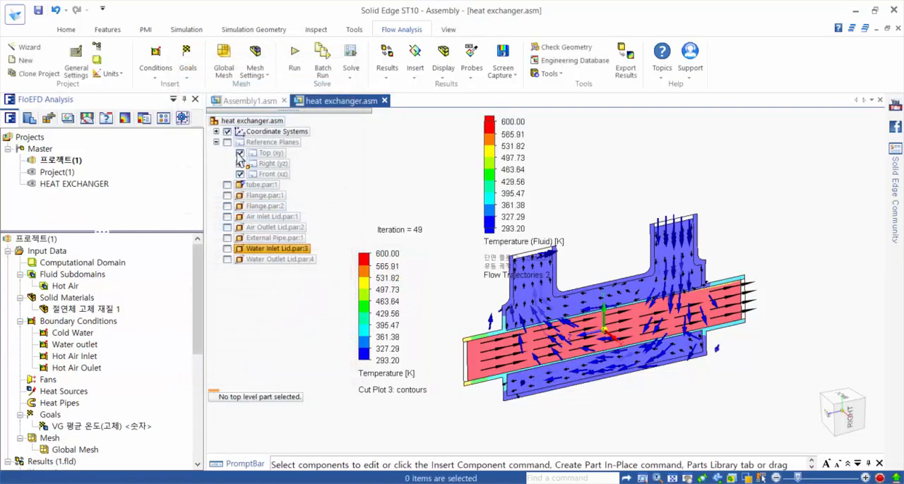
Step: Show the tube, both flanges, the external pipe and all four air and water lids again
click(226, 185)
click(227, 196)
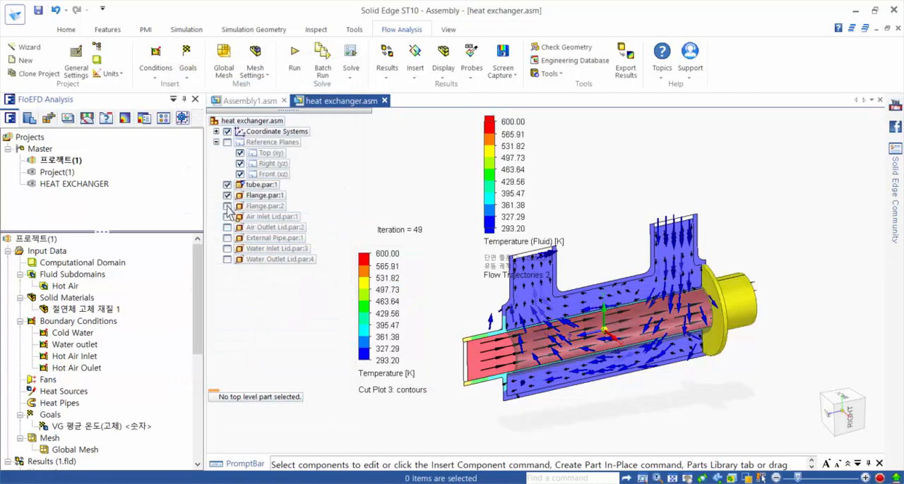
click(226, 207)
click(227, 216)
click(227, 227)
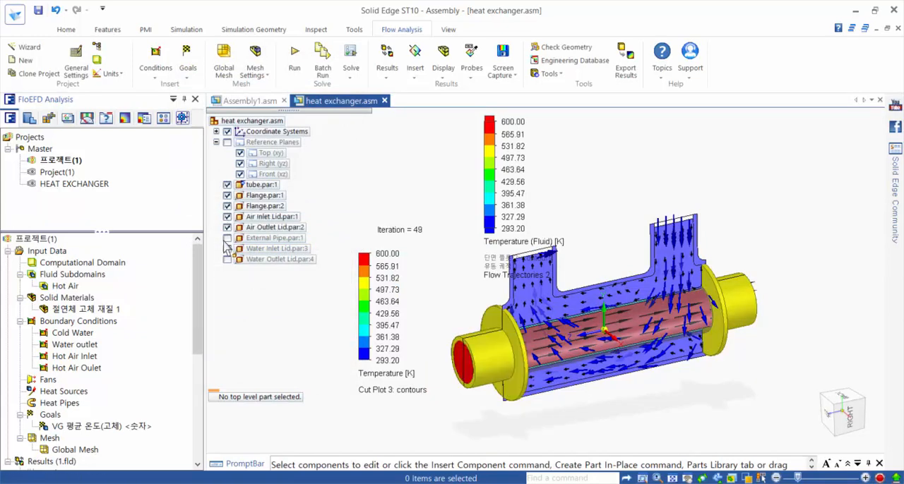
click(227, 238)
click(227, 248)
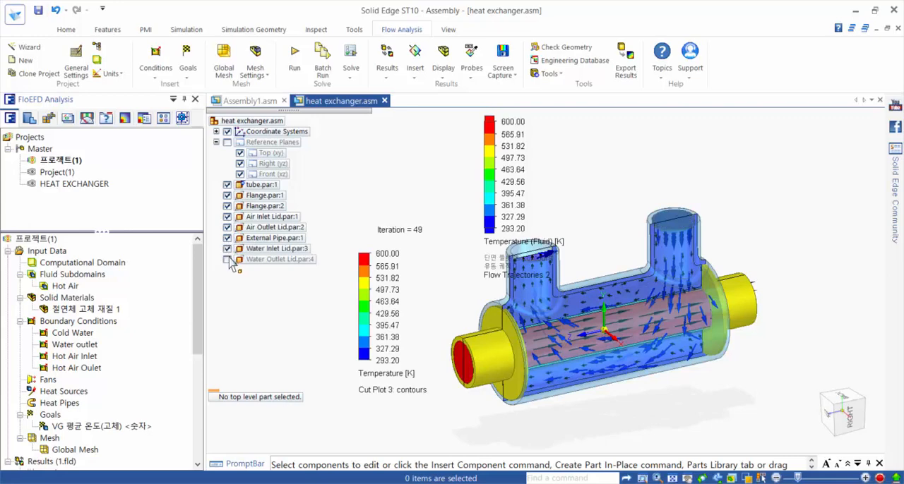
click(227, 260)
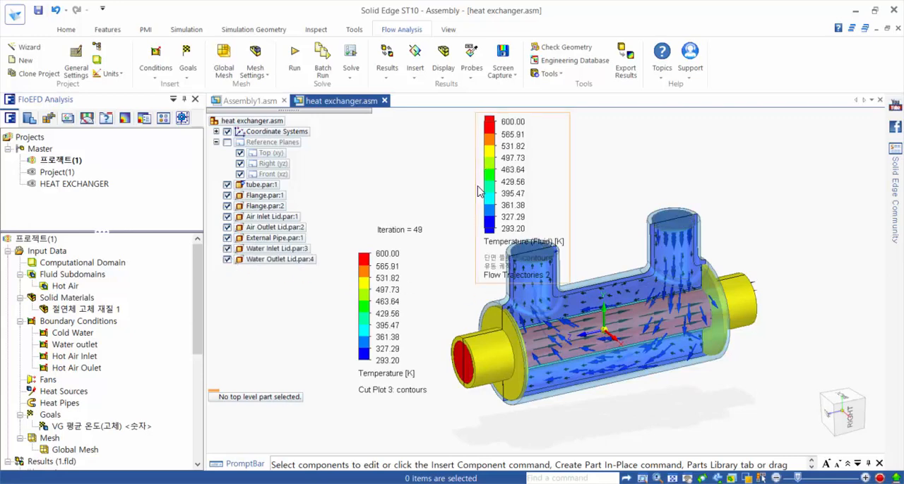
Step: Move the Temperature (Fluid) legend off the model and adjust its range to the plot's maximum of 313.840603 K and minimum of 293.200001 K
drag(469, 185, 272, 290)
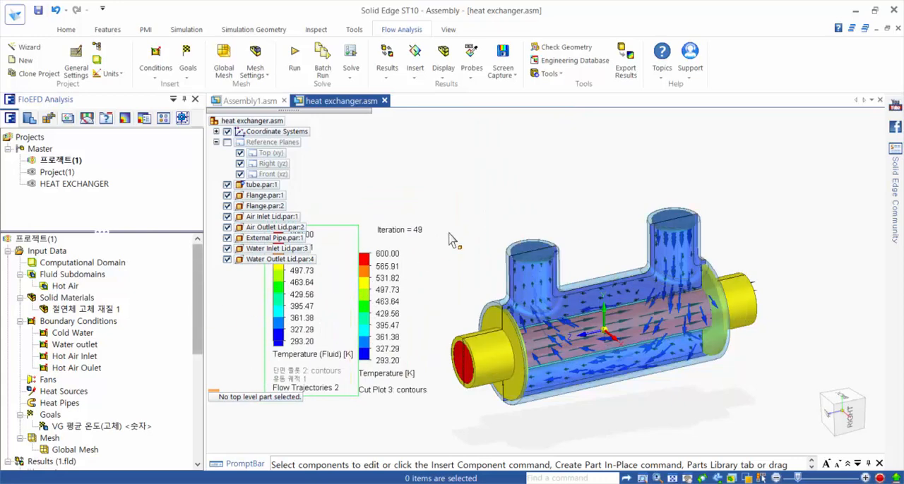
middle_drag(453, 241, 509, 226)
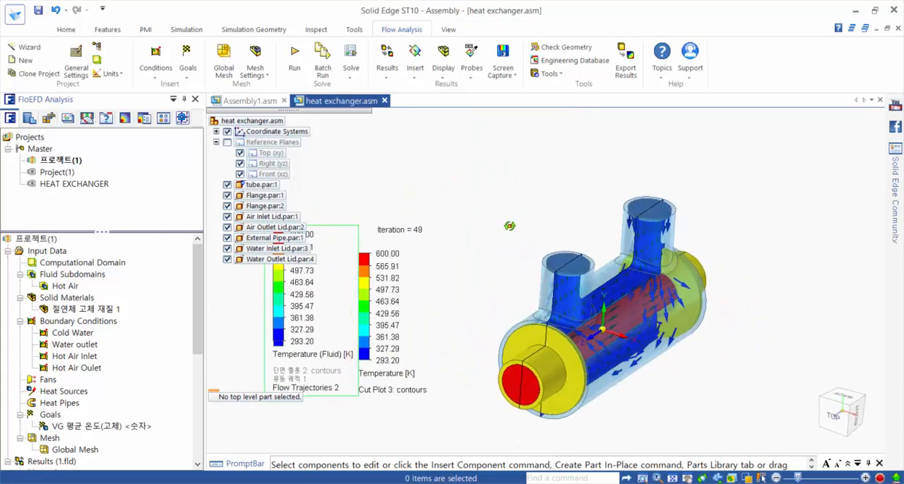
double_click(277, 307)
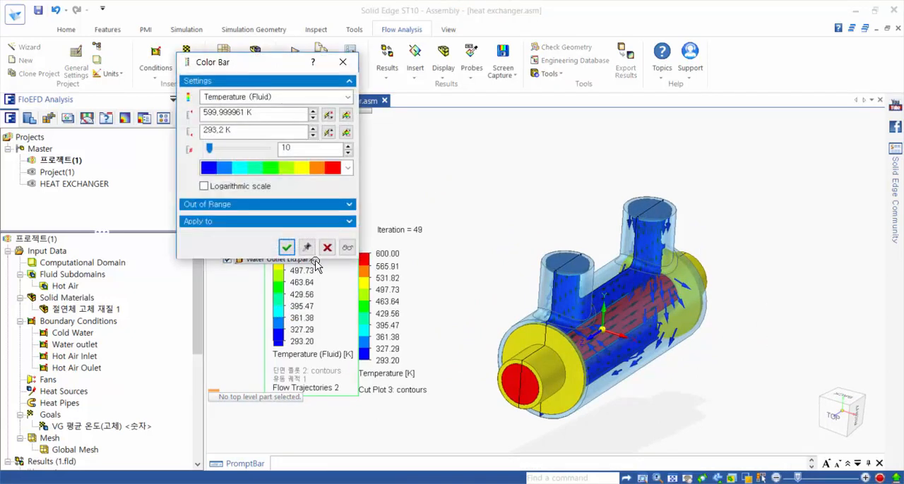
click(346, 115)
click(346, 133)
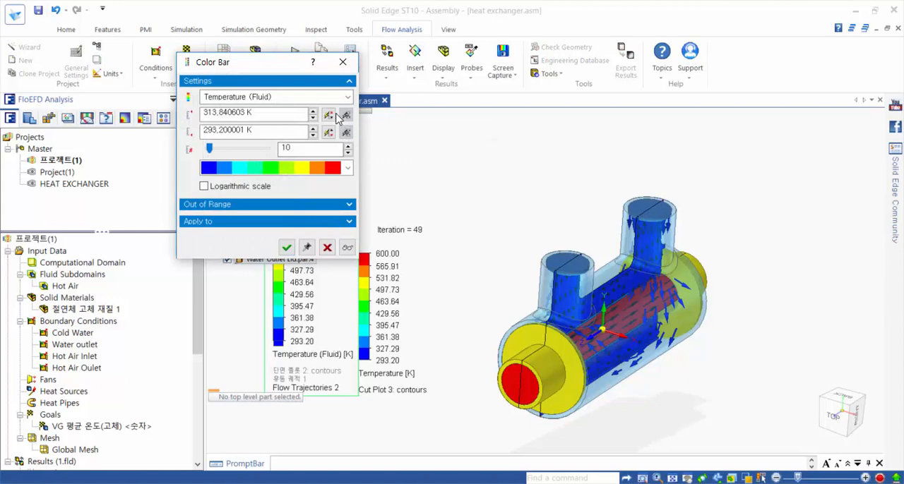
click(286, 247)
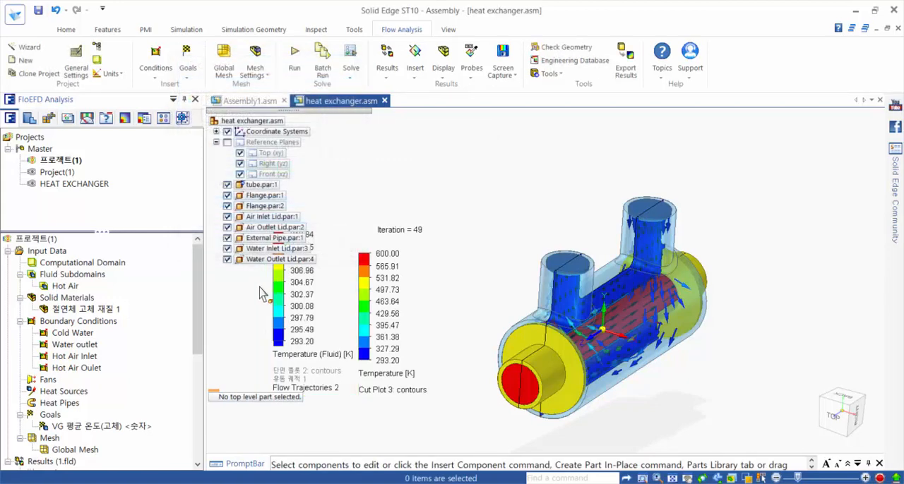
Step: Hide the external pipe and view the flow trajectories around the tube from several angles
click(228, 239)
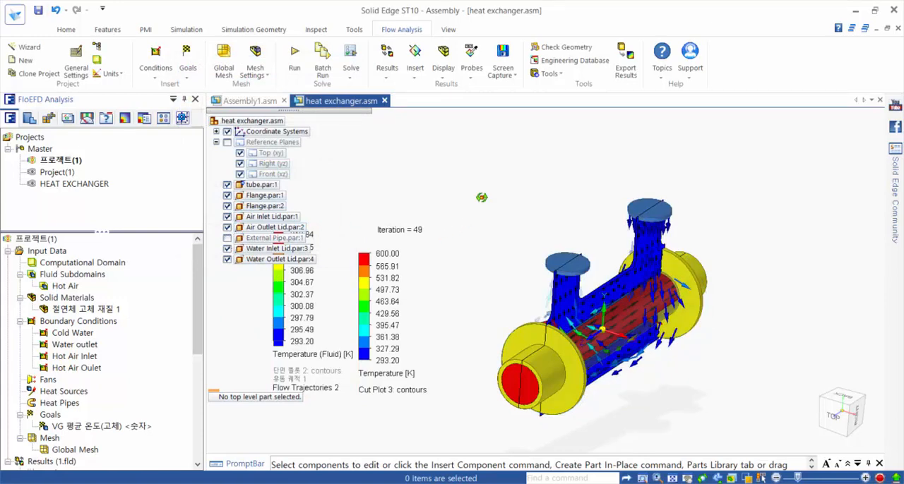
mouse_move(482, 198)
middle_down()
mouse_move(466, 192)
mouse_move(492, 189)
mouse_move(478, 189)
middle_up()
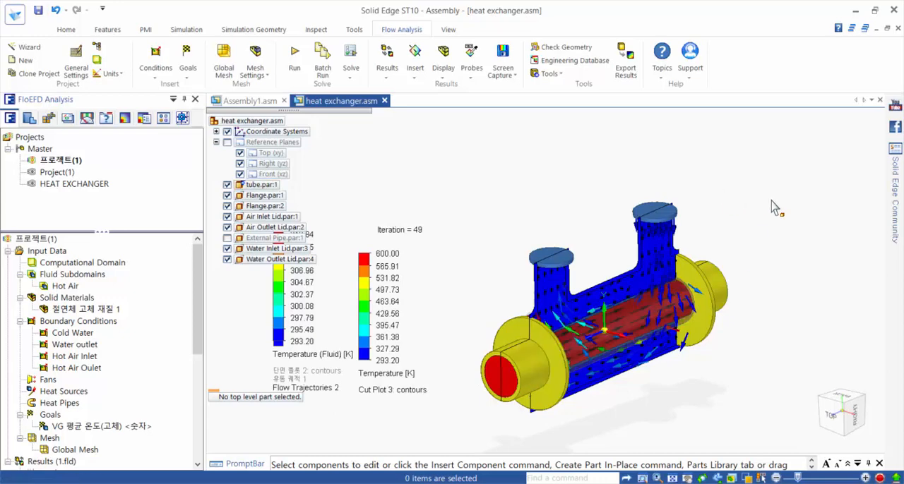
middle_drag(751, 239, 719, 244)
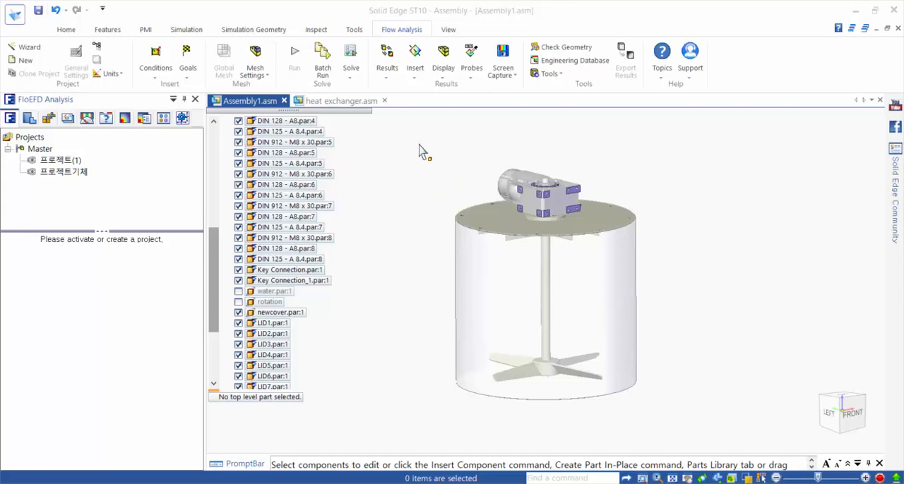
Step: Run Check Geometry on the mixer assembly Assembly1.asm as an Internal analysis, excluding the rotation and water.par:1 components
click(565, 48)
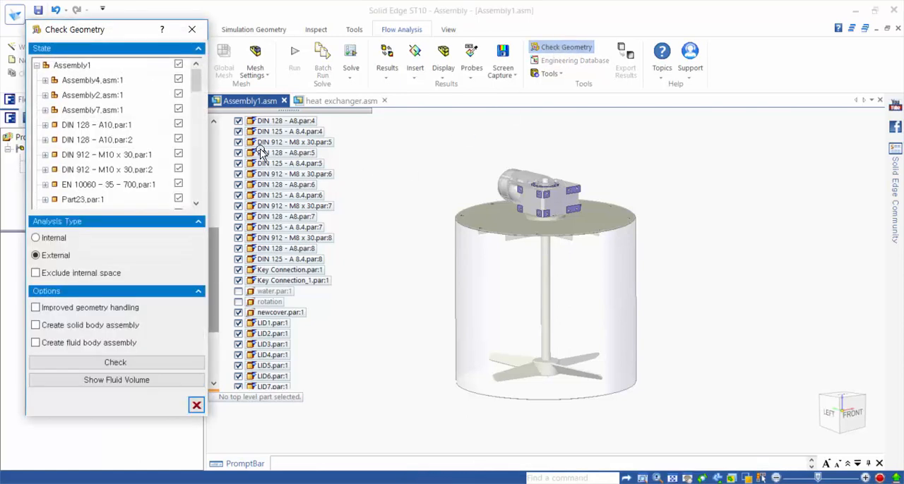
drag(199, 109, 195, 168)
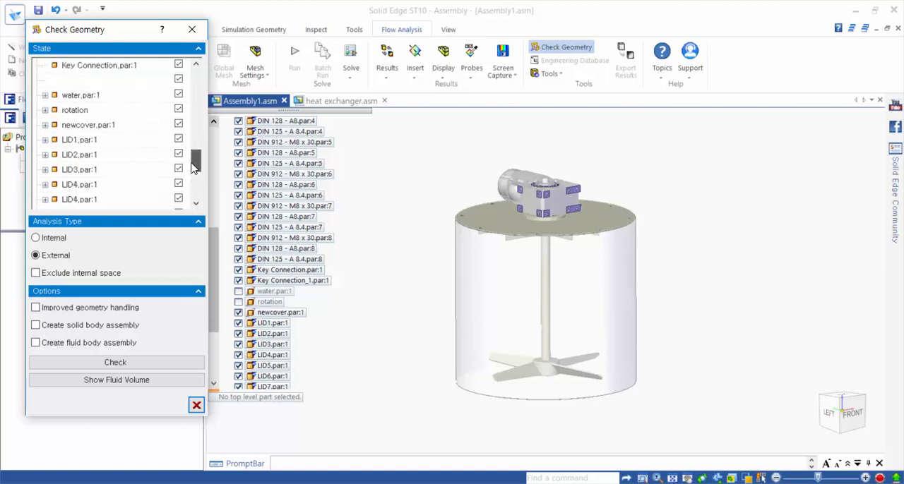
click(178, 111)
click(179, 95)
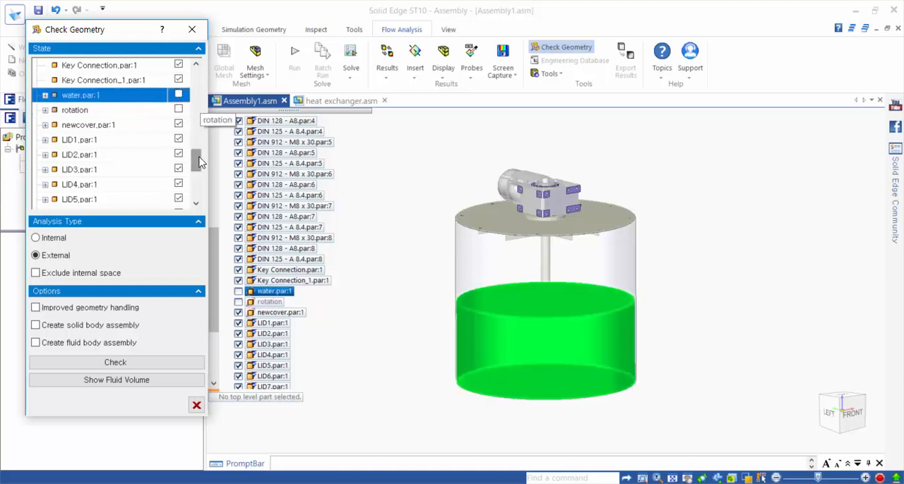
click(53, 243)
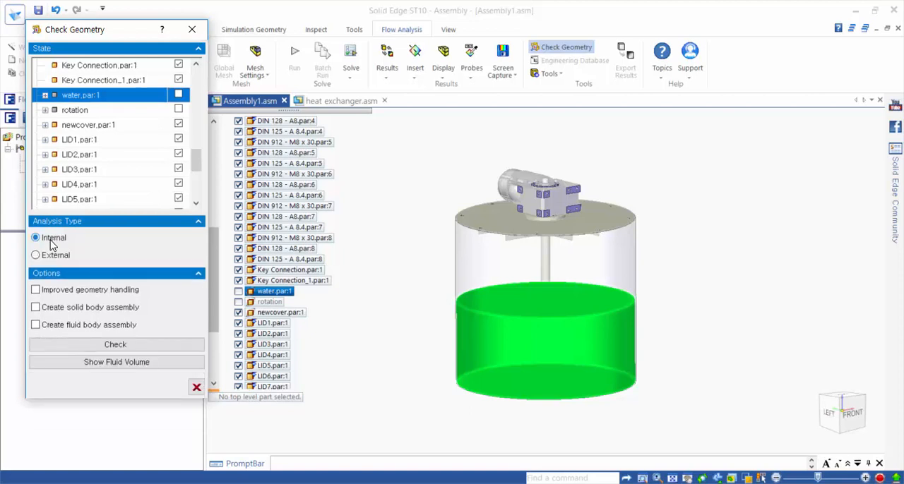
click(155, 349)
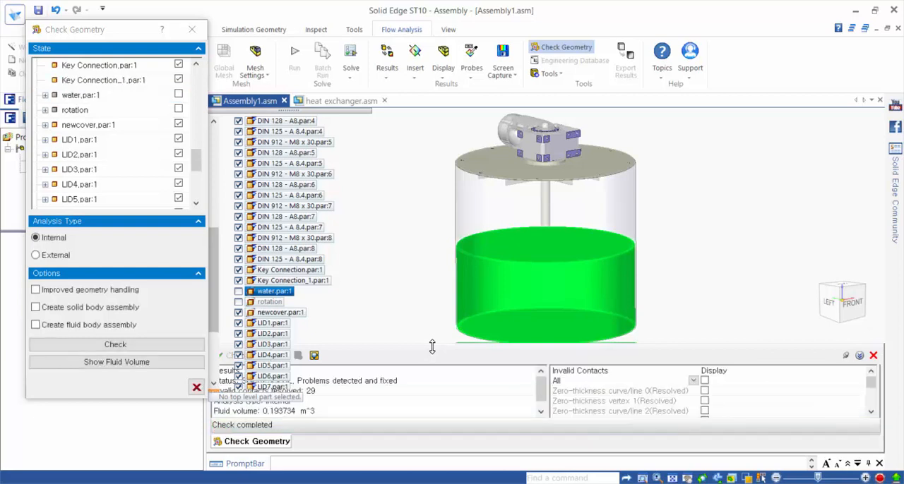
Step: Examine the geometry check status and the displayed fluid volume of the tank, and close the check
drag(432, 346, 427, 379)
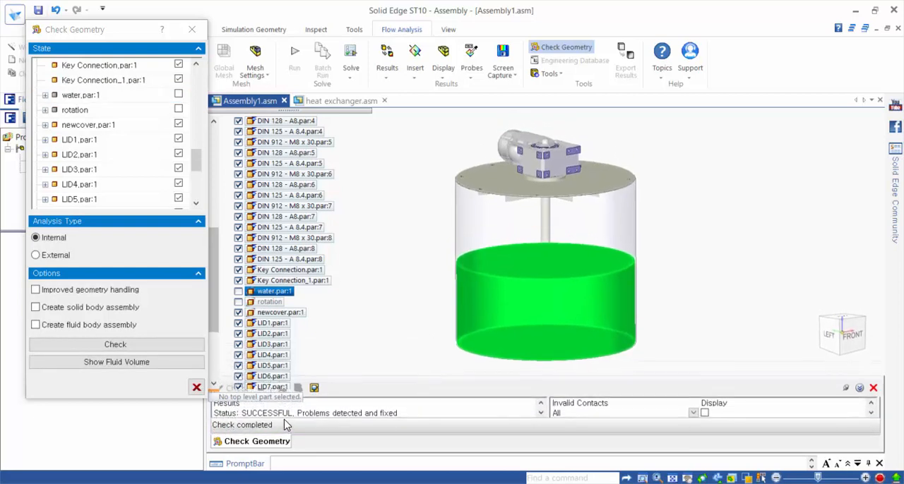
click(286, 418)
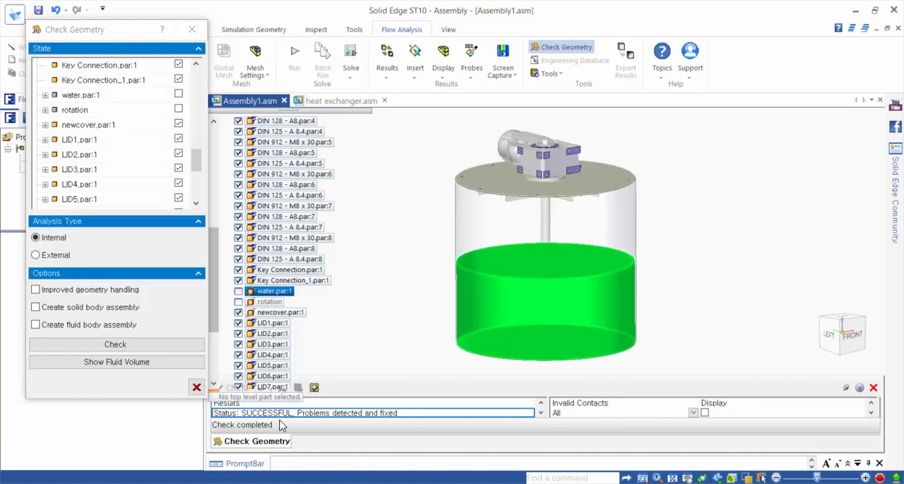
click(157, 366)
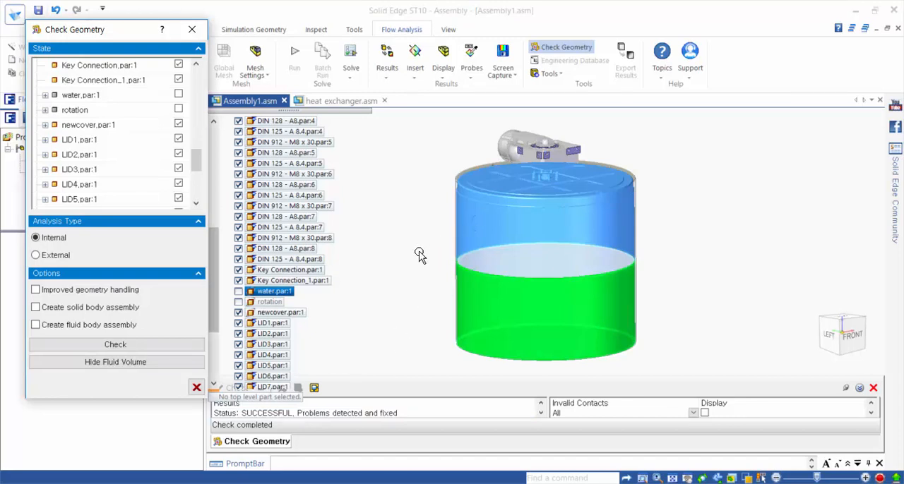
middle_drag(414, 250, 450, 255)
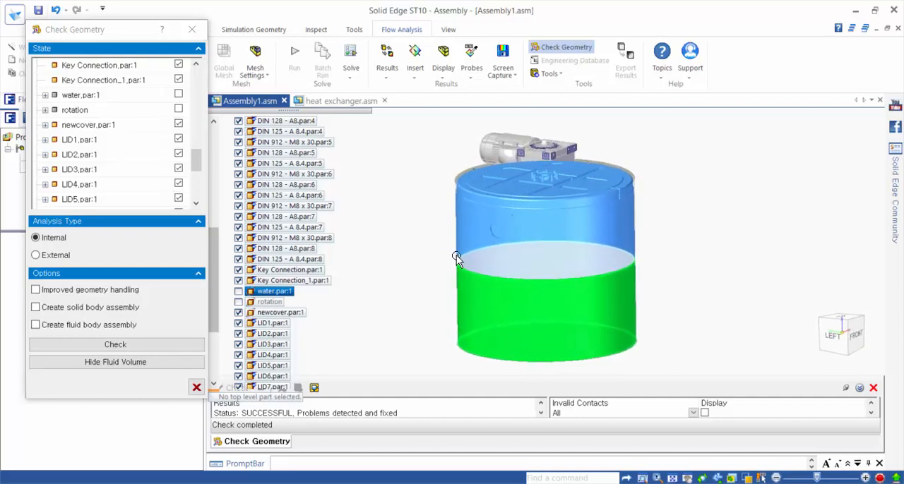
click(195, 389)
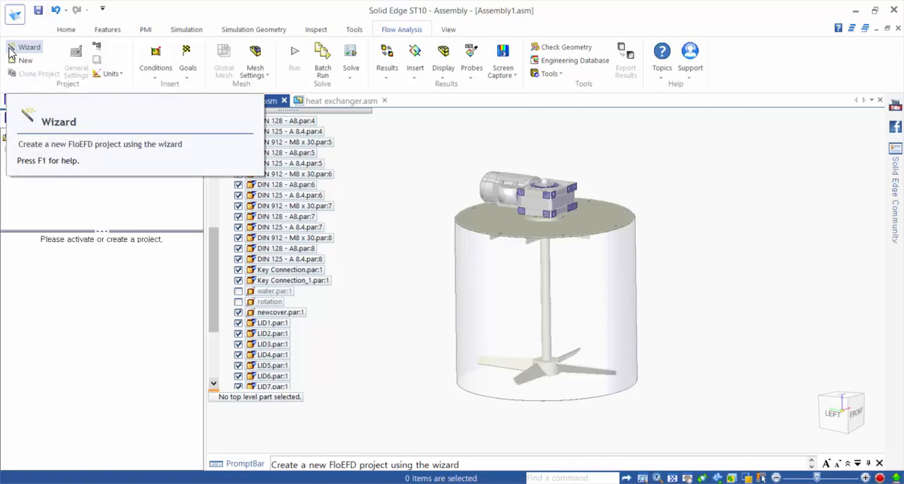
Step: Start a new flow analysis project with the wizard, using the SI unit system with angular velocity in Rotations Per Minute (RPM)
click(10, 51)
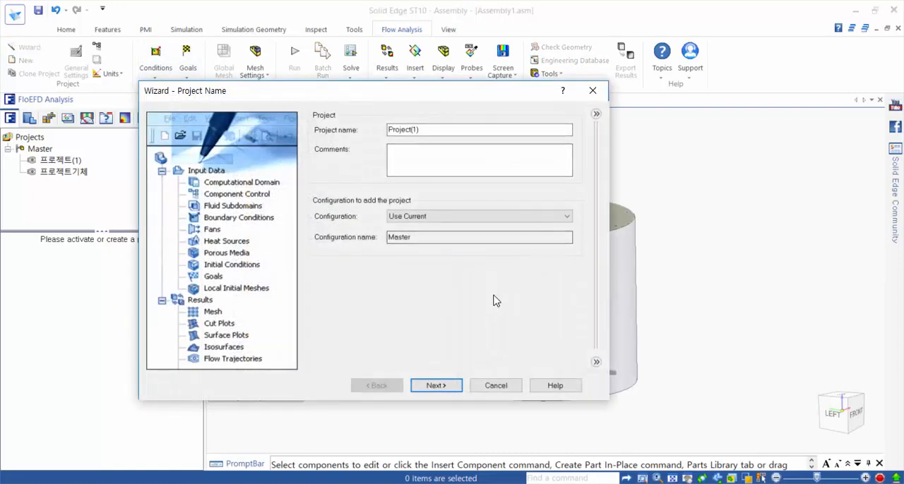
click(436, 386)
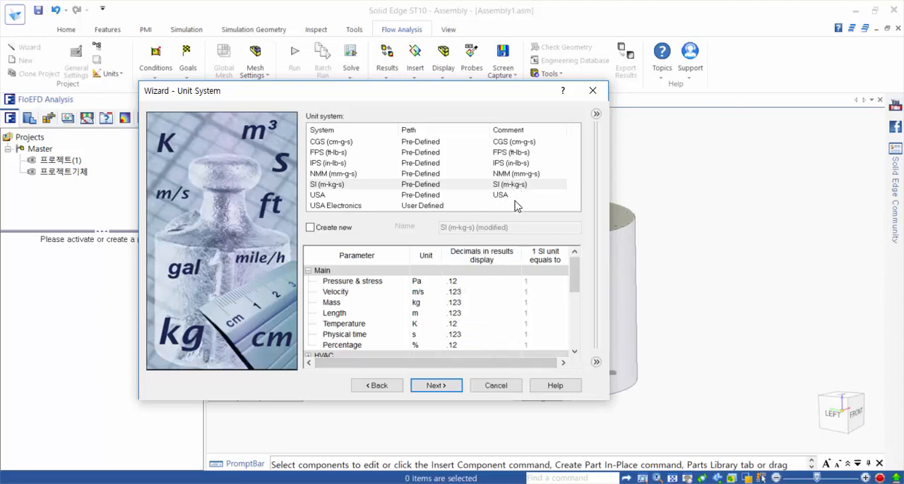
scroll(574, 296, down, 2)
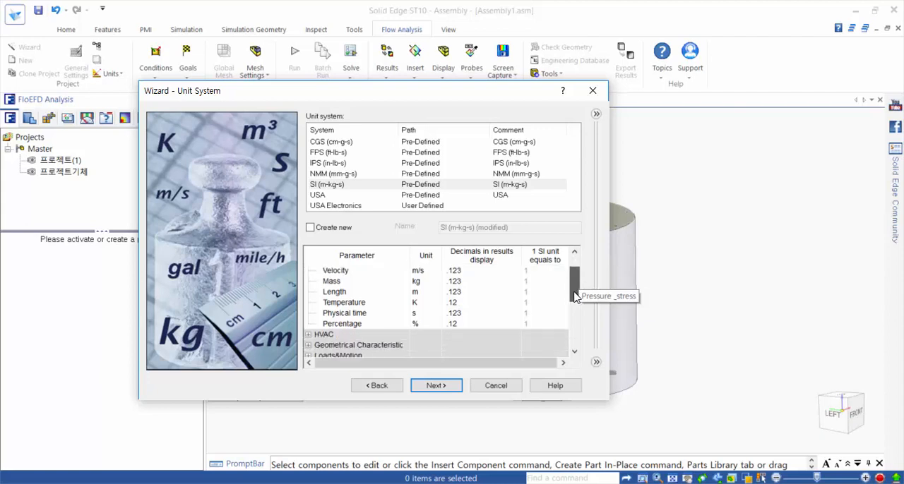
scroll(574, 297, down, 7)
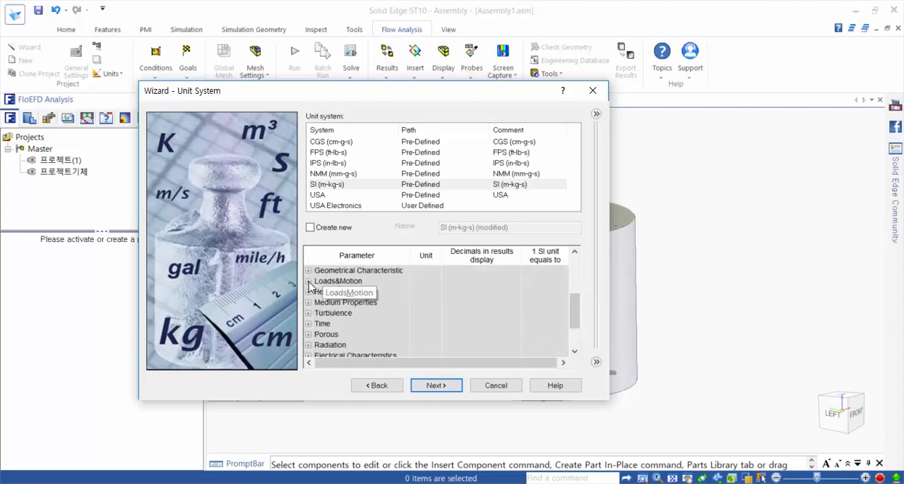
click(309, 281)
scroll(350, 326, down, 3)
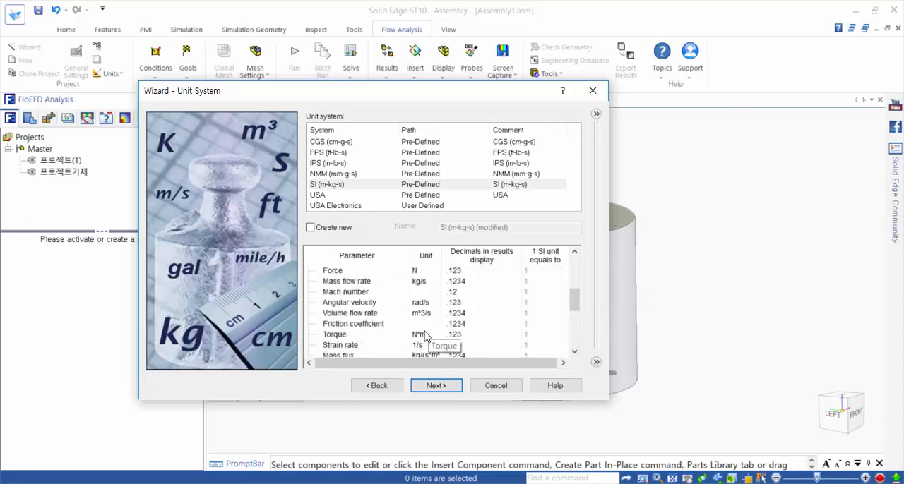
scroll(424, 341, down, 3)
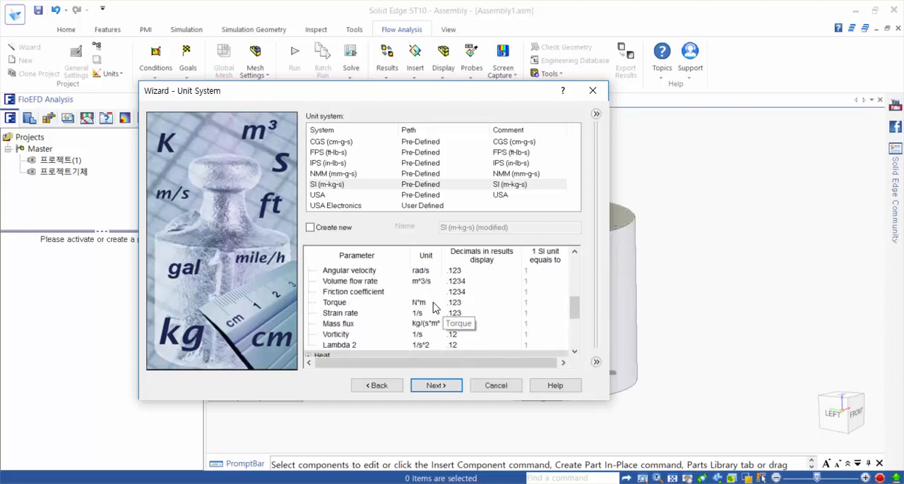
scroll(433, 307, up, 3)
click(425, 302)
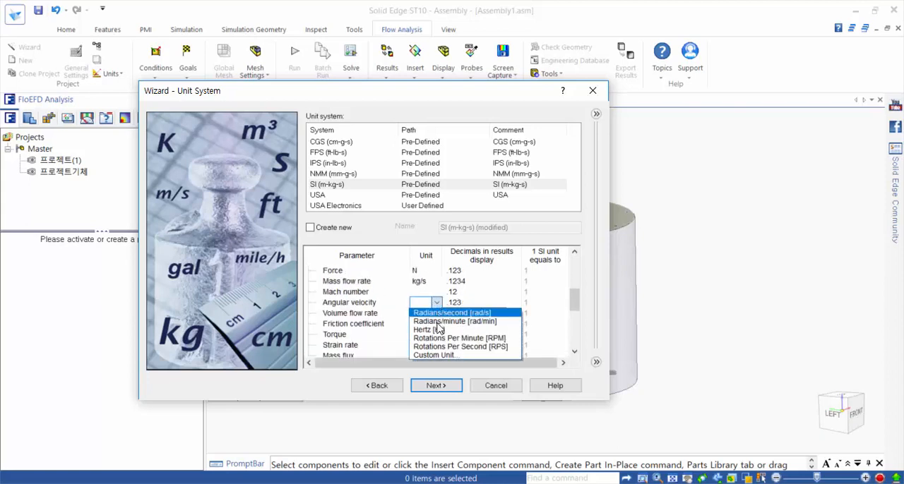
click(452, 339)
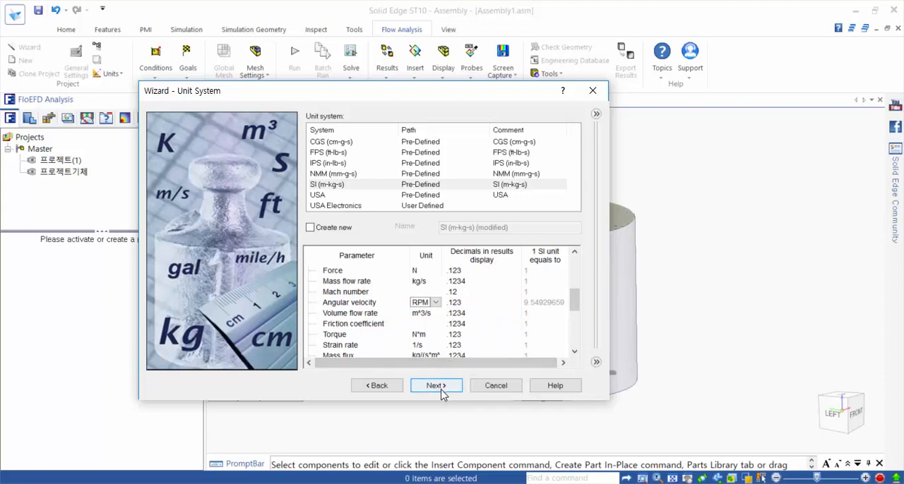
click(442, 394)
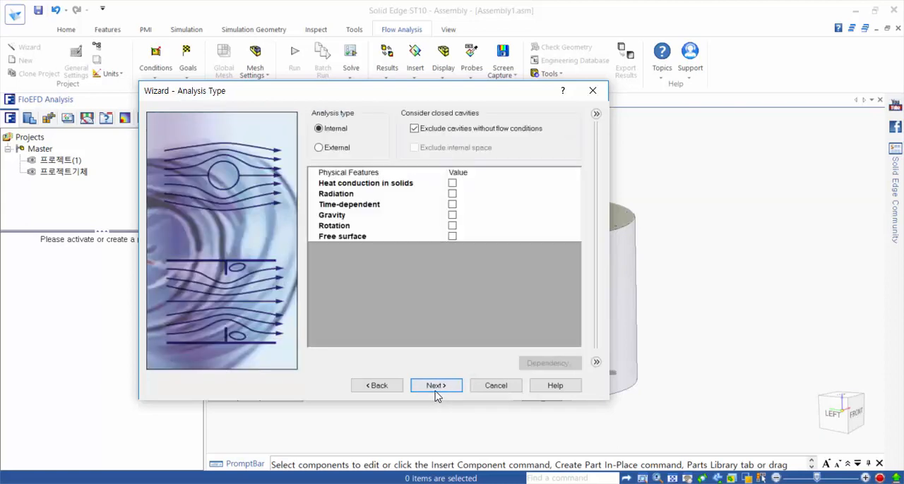
Step: Turn off the exclusion of cavities without flow conditions for the Internal analysis
drag(427, 91, 406, 113)
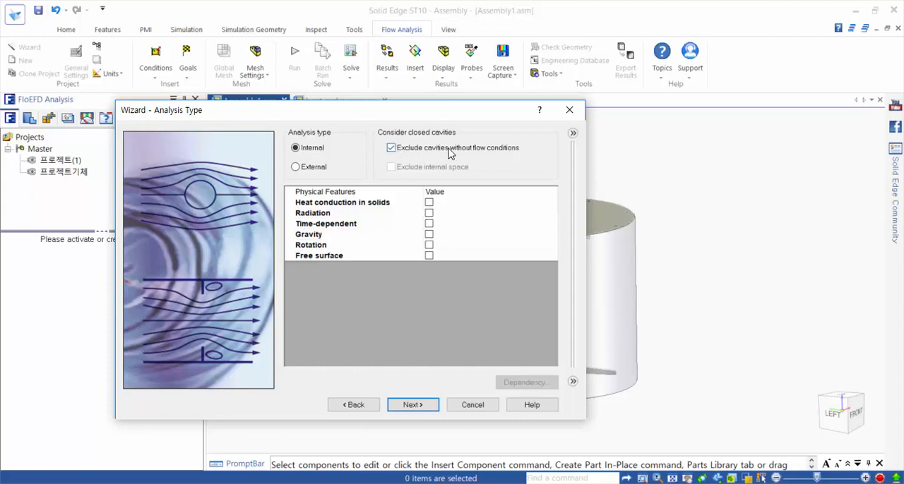
click(392, 149)
click(395, 154)
click(391, 149)
Step: Enable the Time-dependent feature with a total analysis time of 2 s and an output time step of 0.05 s
click(429, 224)
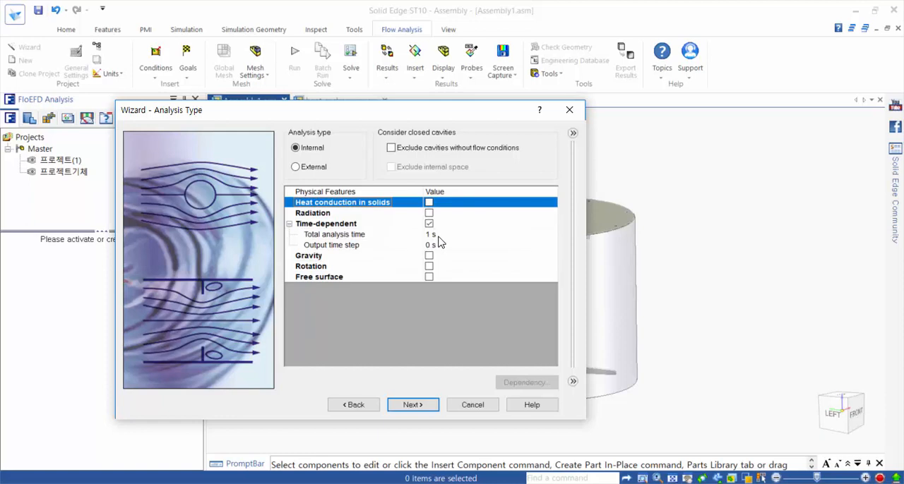
click(438, 240)
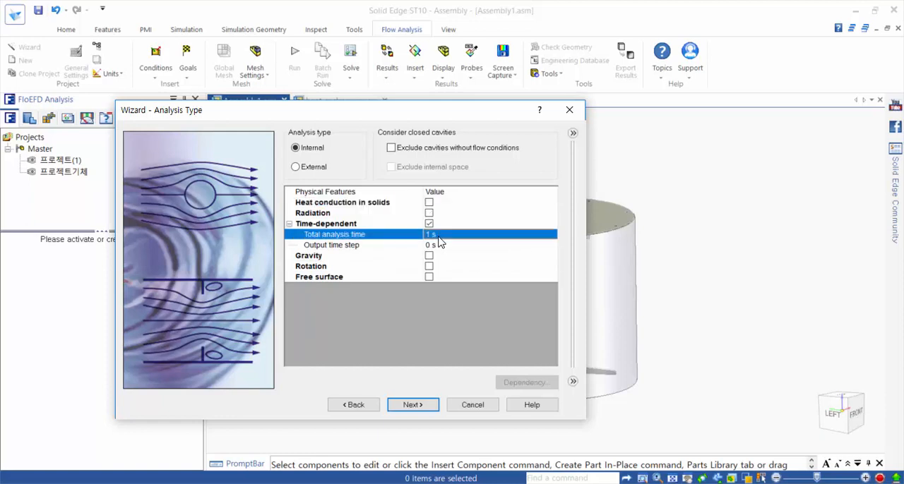
text(2)
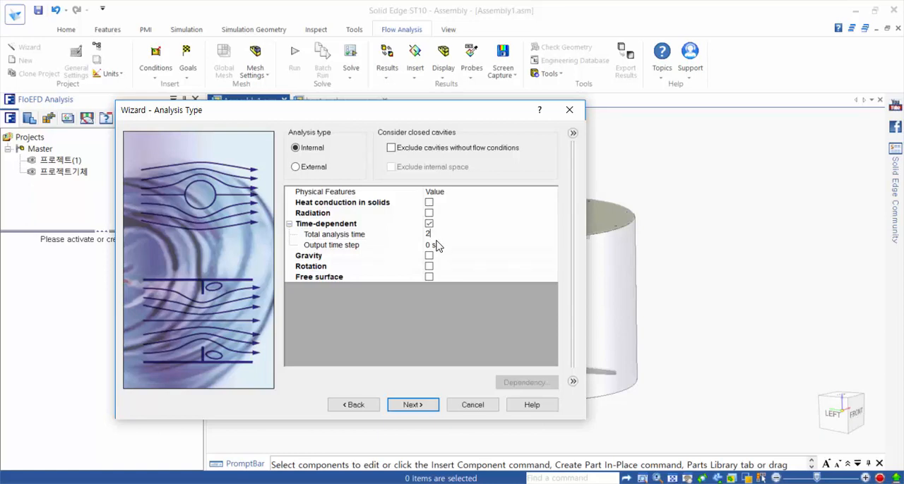
click(441, 248)
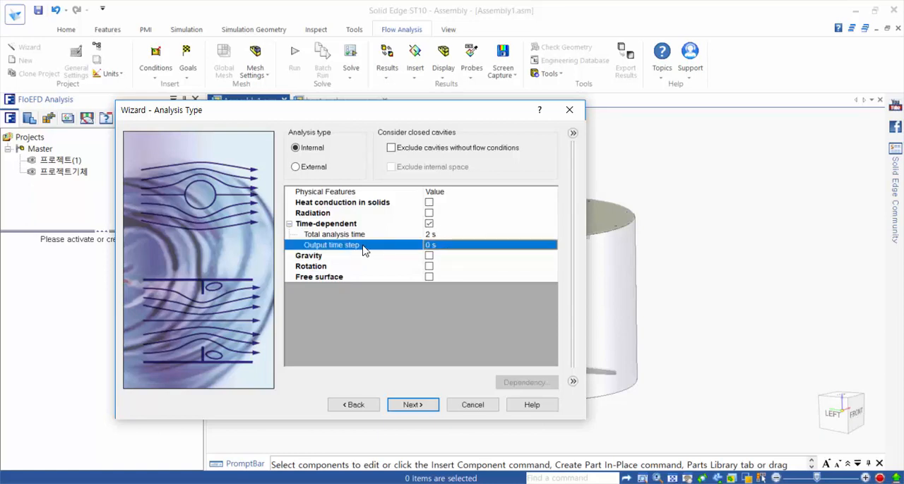
text(0.05)
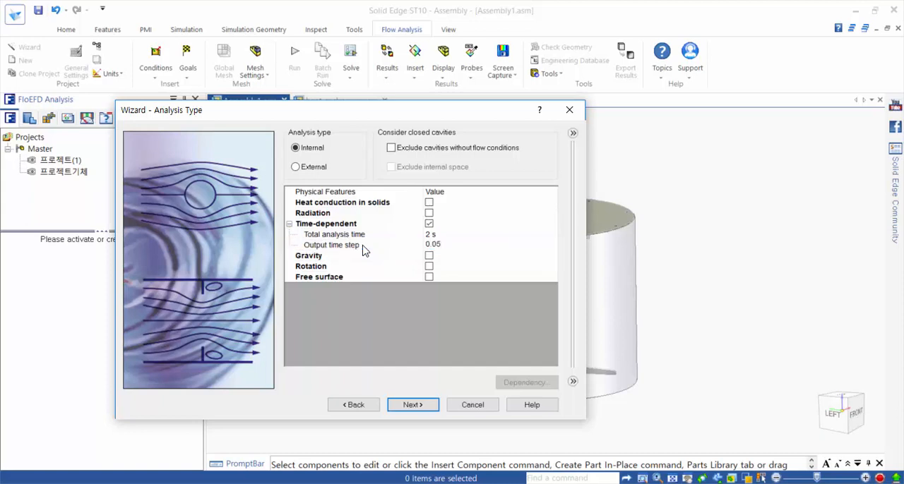
key(Return)
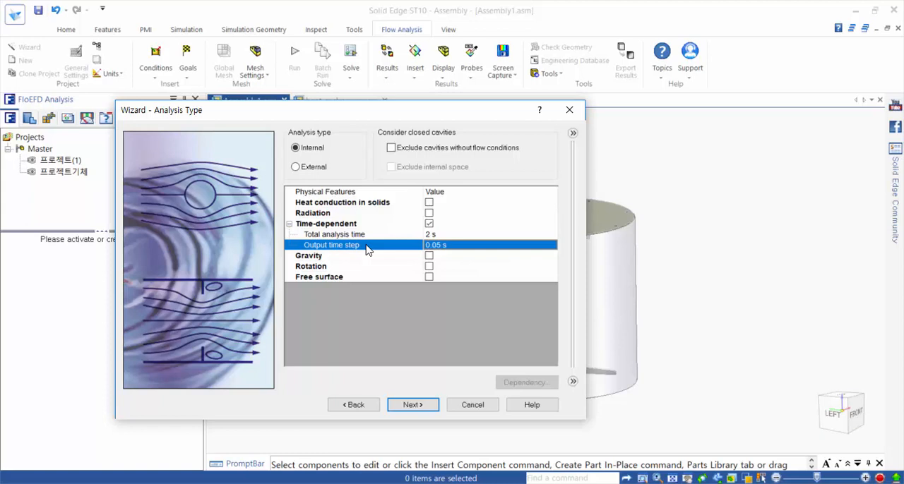
Step: Enable Gravity with a Y component of 0 and a Z component of -9.81 m/s^2
drag(375, 116, 274, 128)
click(328, 268)
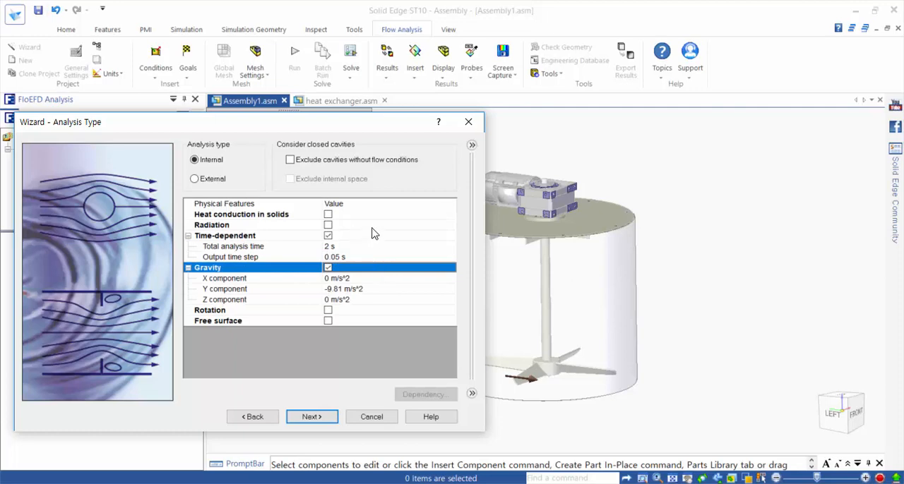
drag(345, 127, 345, 103)
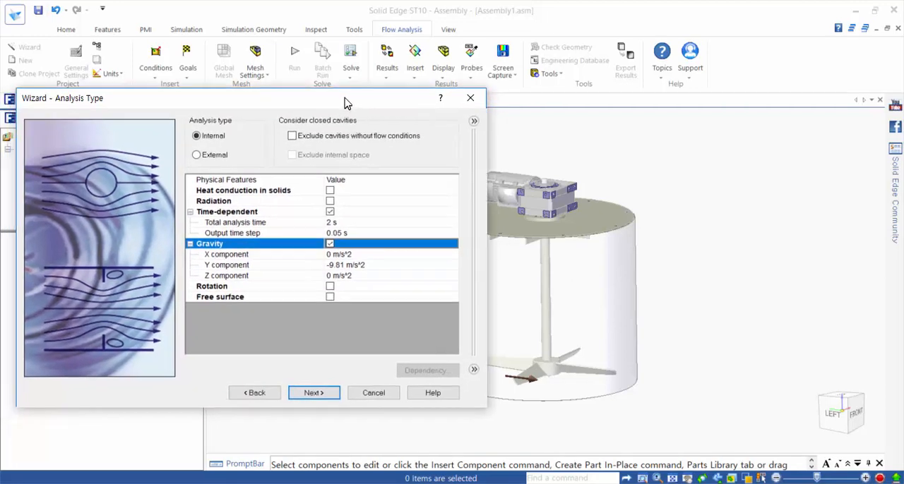
click(361, 267)
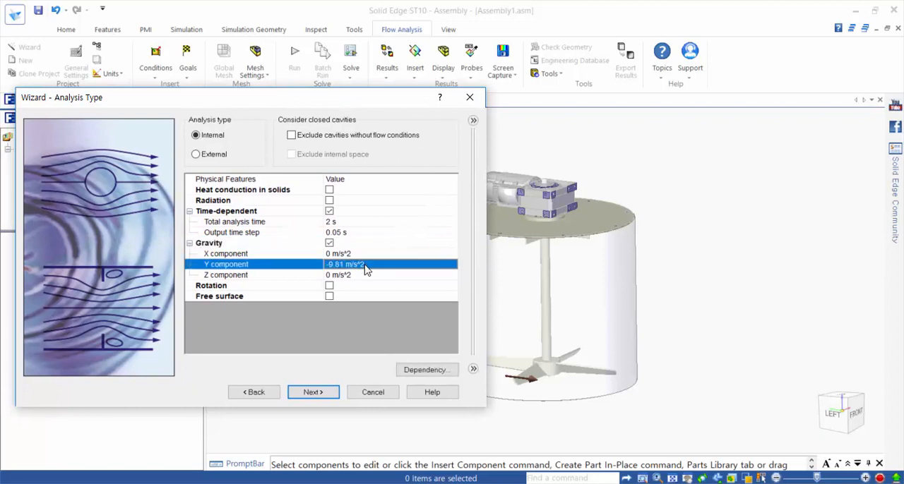
text(0)
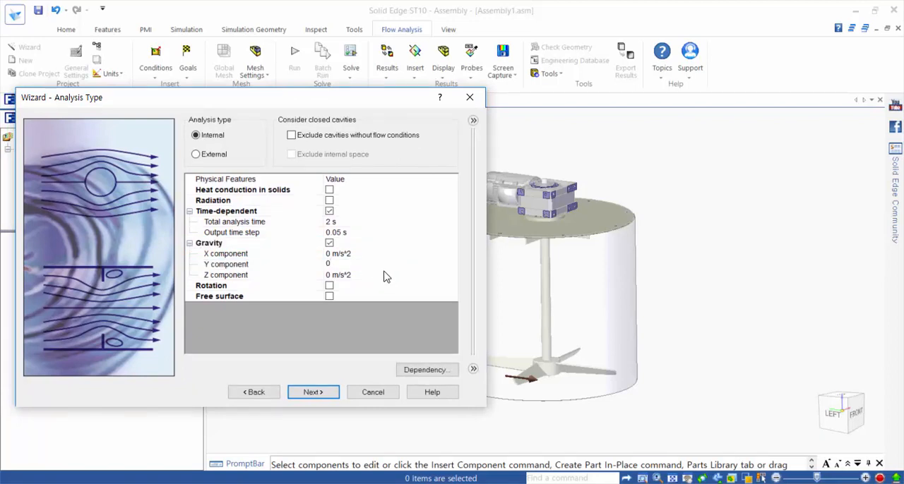
click(382, 277)
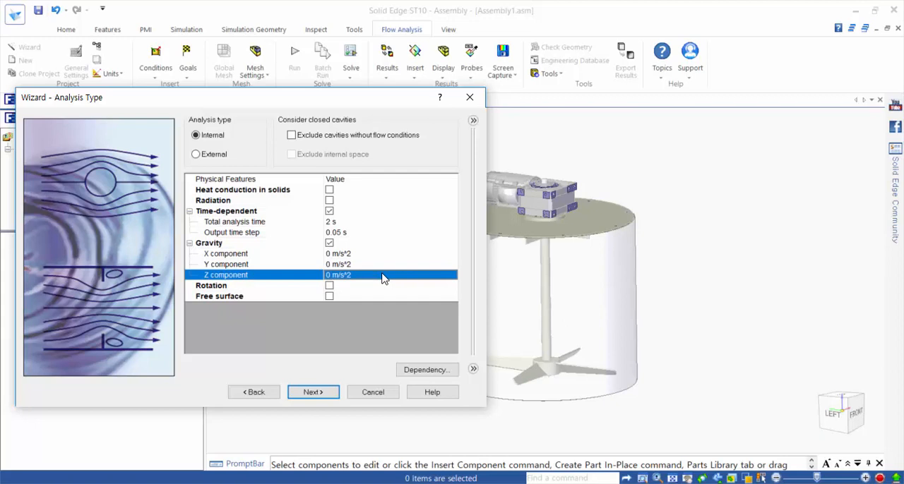
text(-9.81)
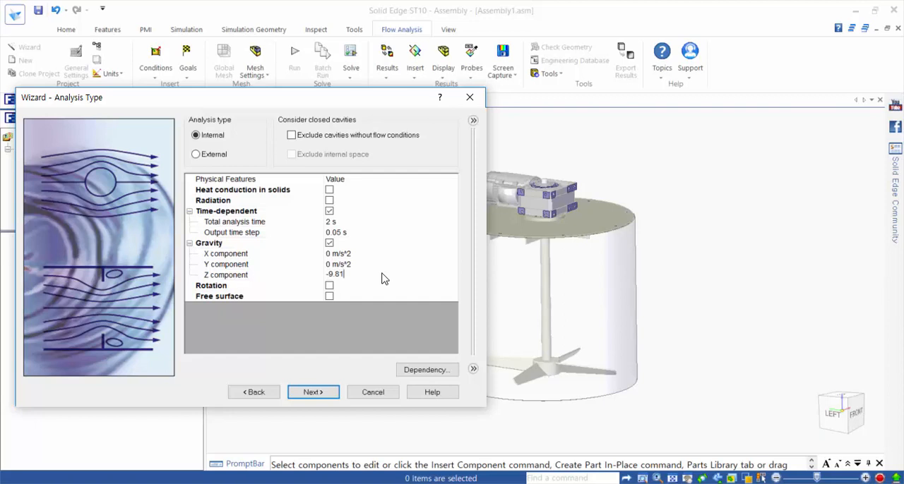
key(Return)
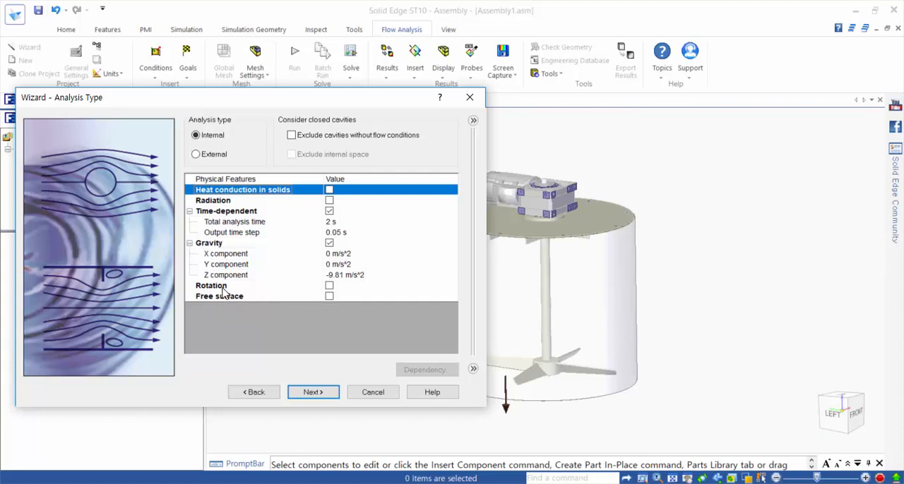
Step: Enable Rotation with the type Local region(s) (Sliding) and accept the analysis type settings
click(333, 286)
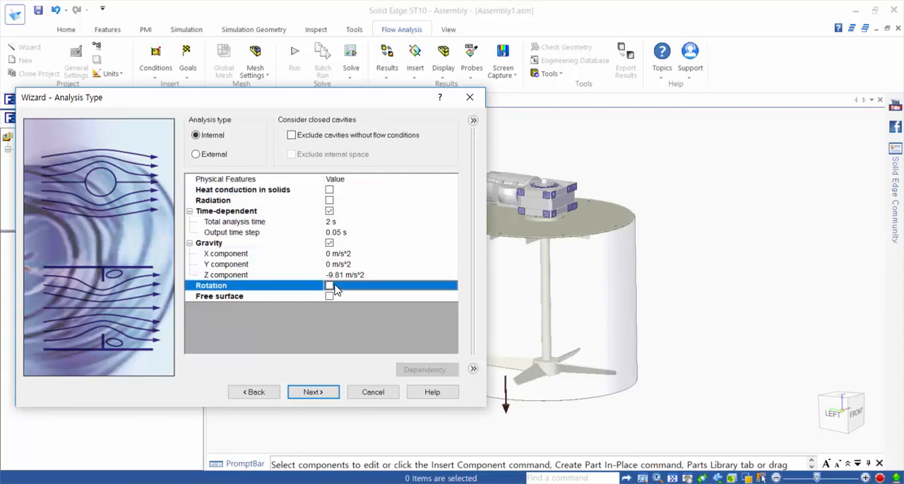
click(330, 286)
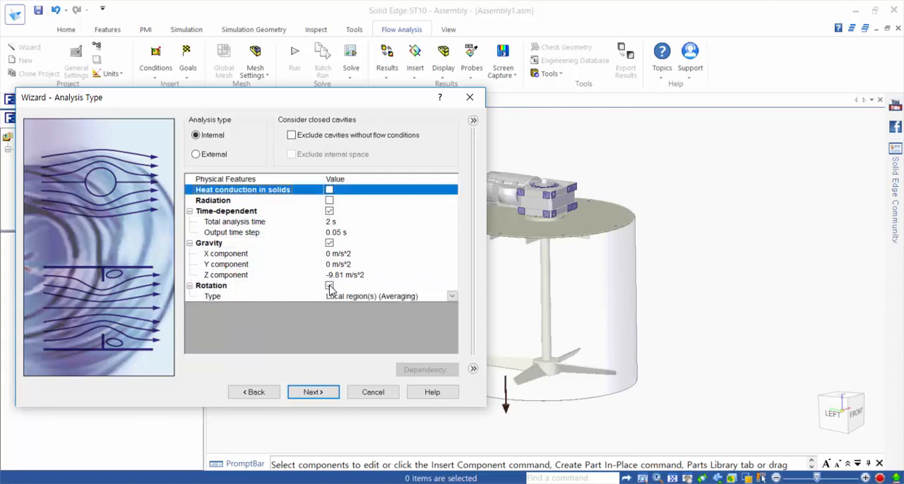
click(337, 300)
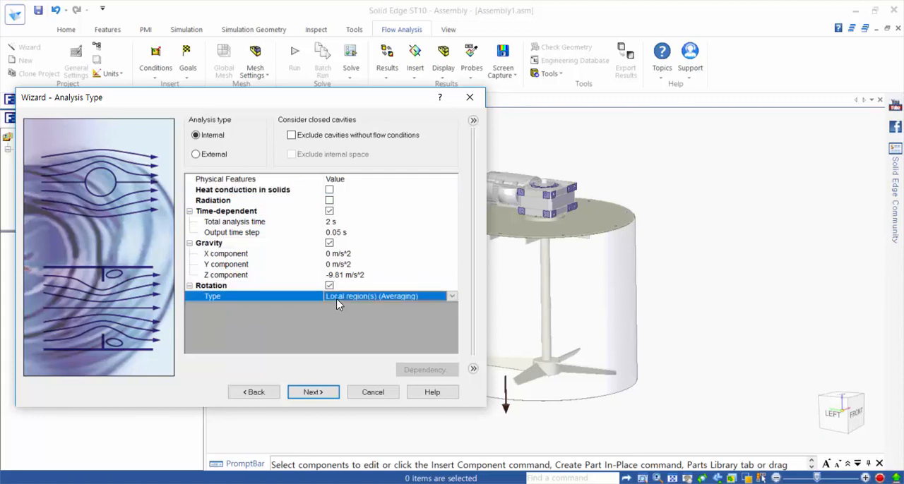
click(451, 298)
click(424, 319)
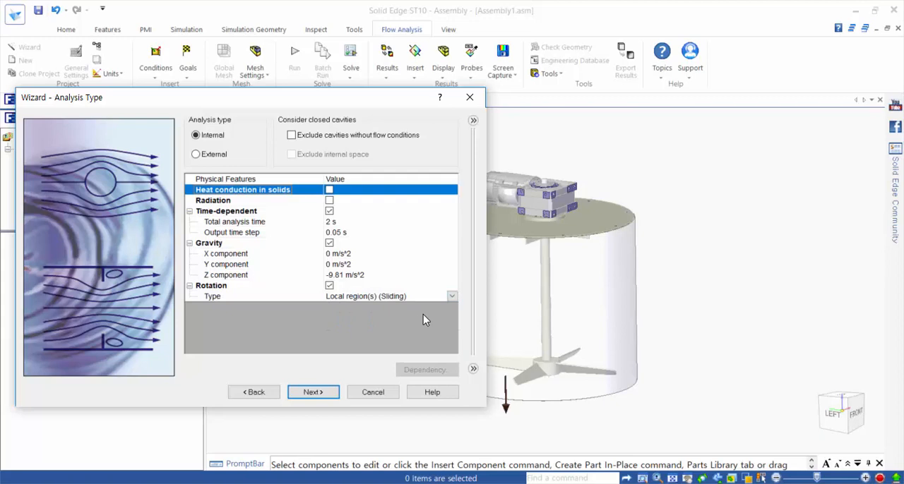
click(312, 392)
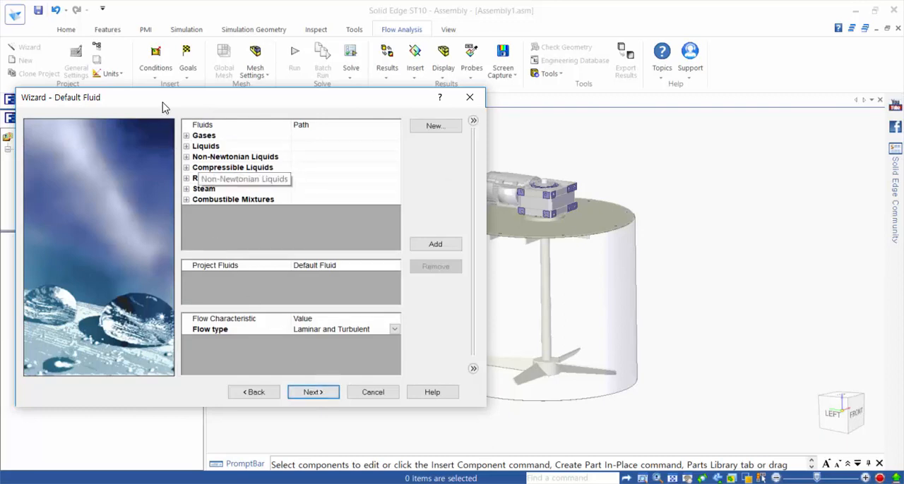
Step: Add the pre-defined gases H2O and Ammonia as project fluids and accept the default wall conditions
drag(166, 102, 368, 110)
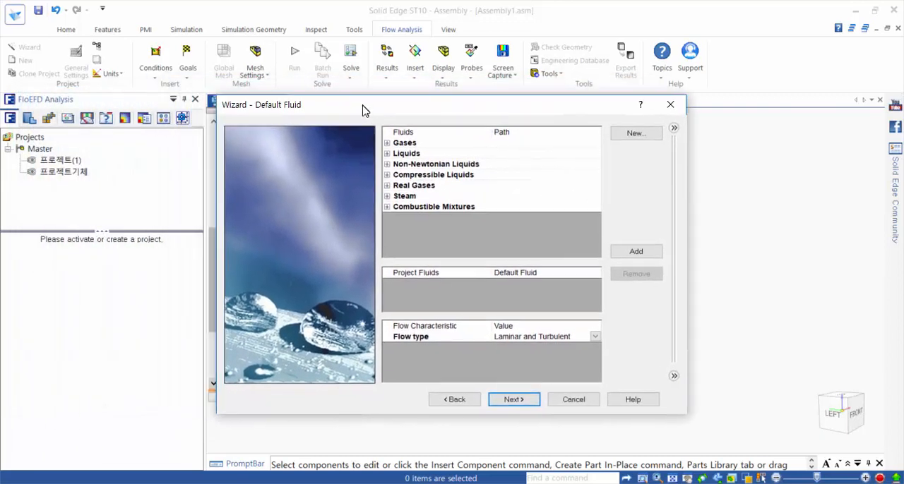
click(387, 143)
scroll(413, 170, down, 1)
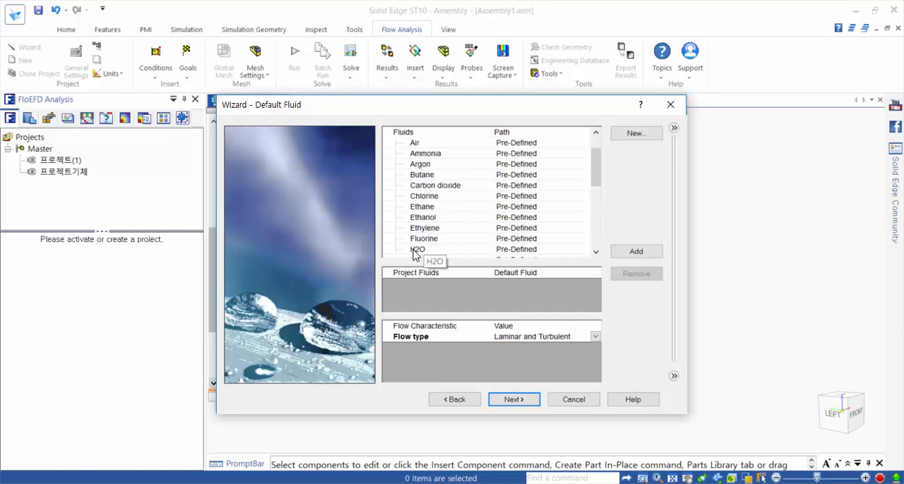
click(416, 251)
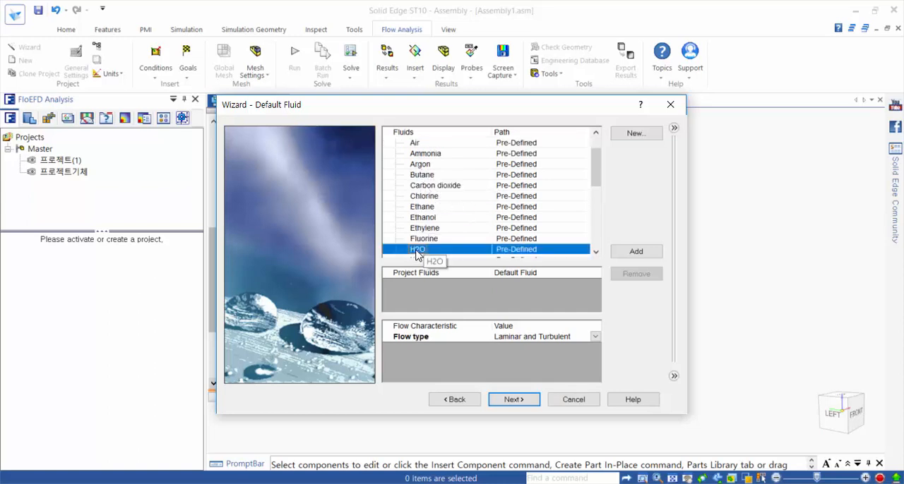
double_click(416, 253)
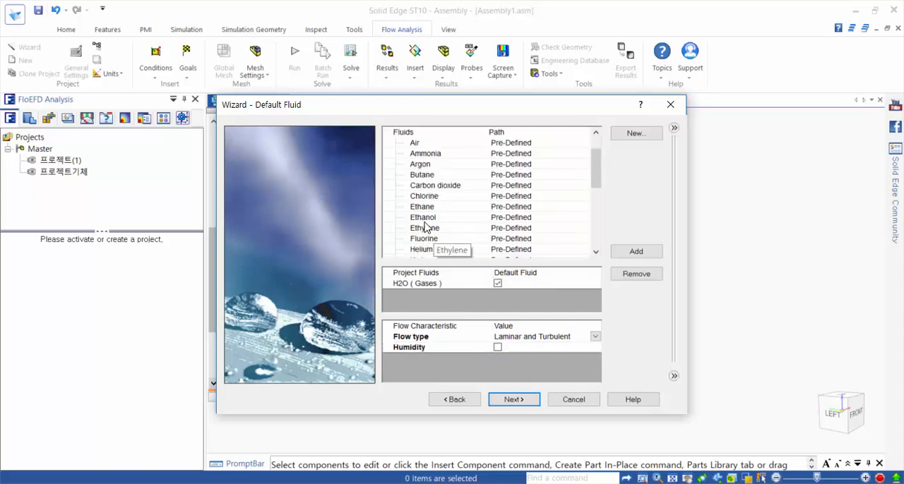
scroll(423, 209, up, 2)
double_click(426, 189)
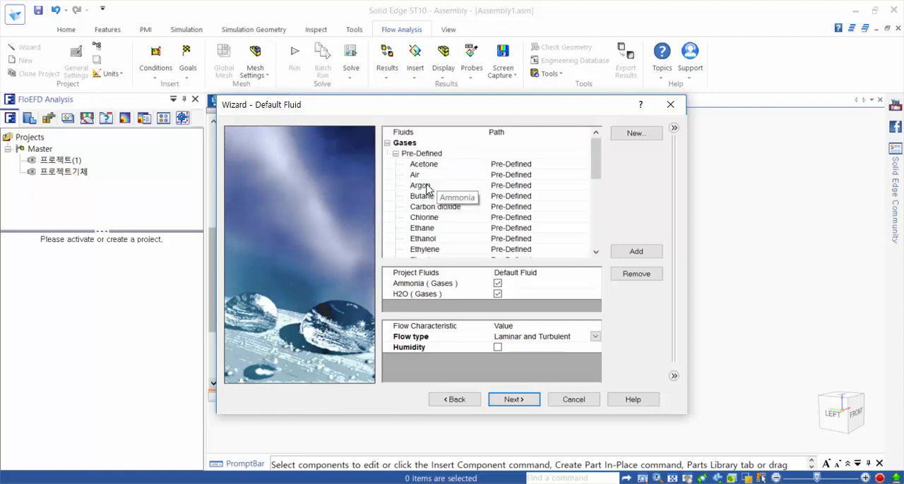
click(509, 400)
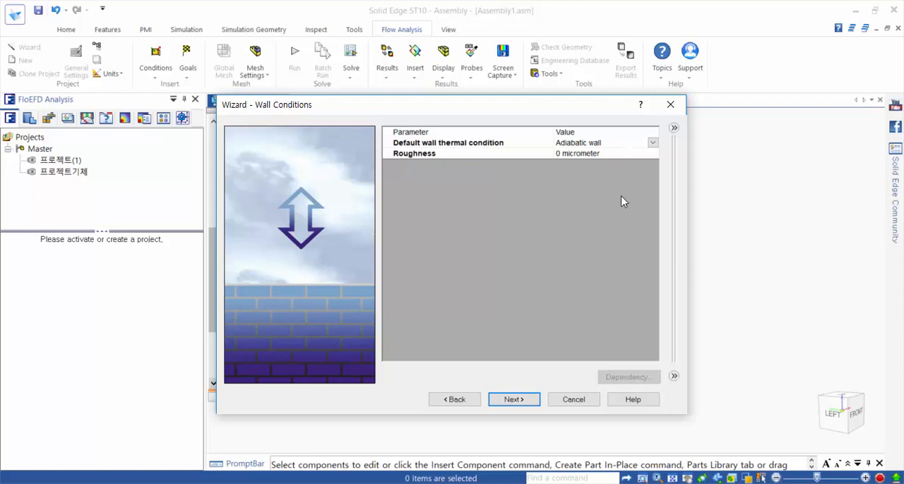
click(513, 400)
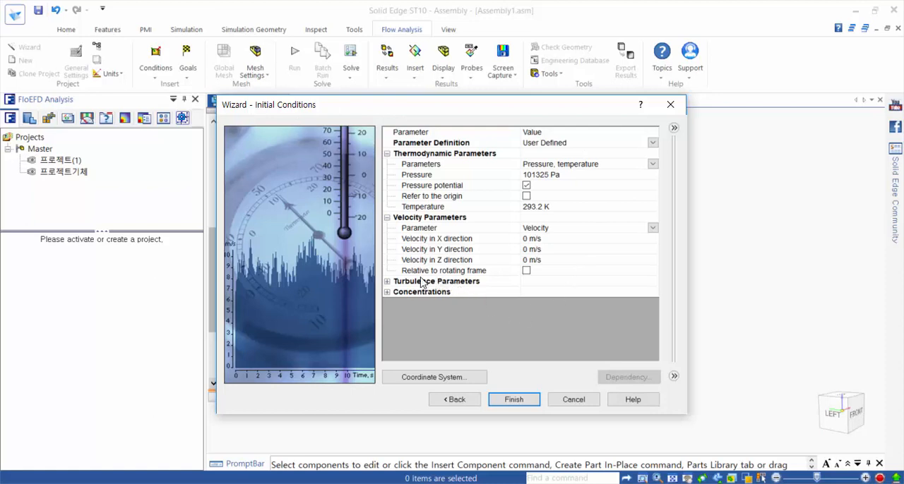
Step: Set the initial mass fractions to 0 for H2O and 1 for Ammonia, and finish the project wizard
click(387, 292)
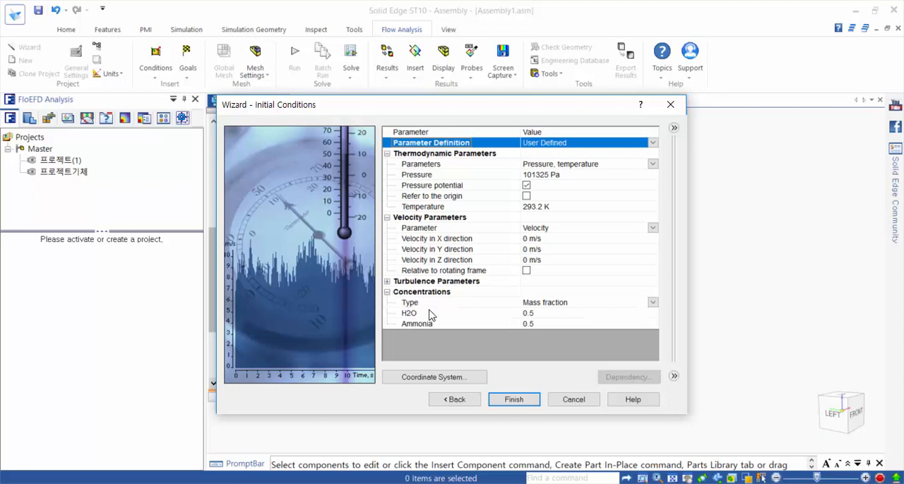
click(542, 317)
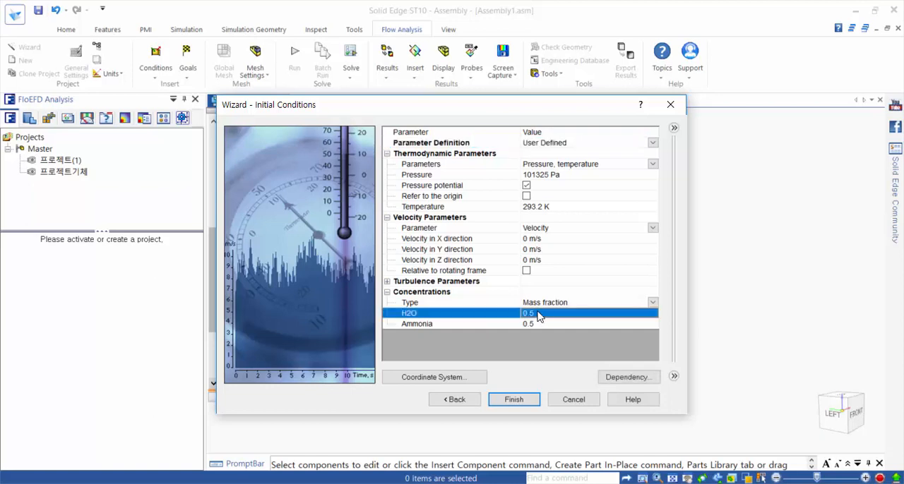
text(0)
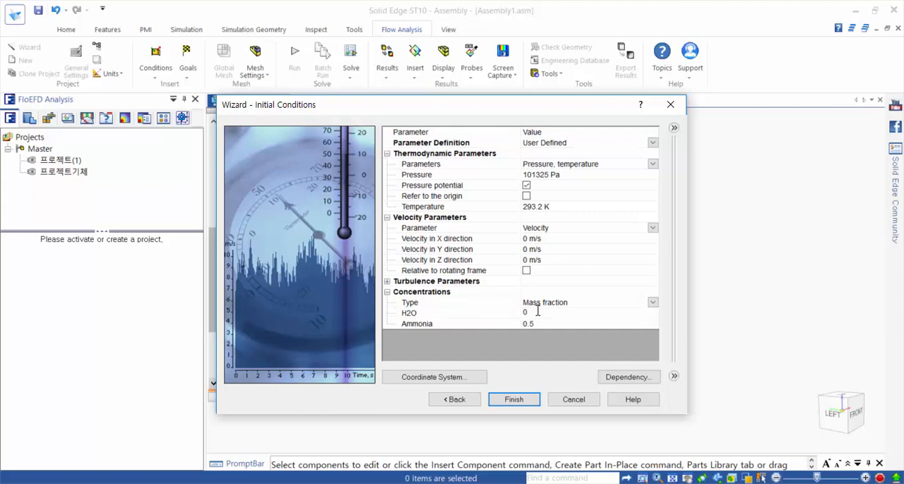
click(536, 325)
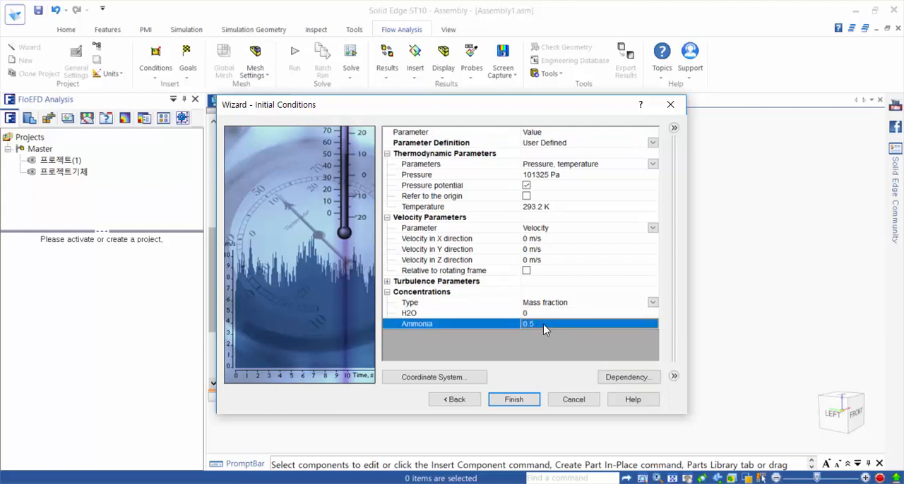
text(1)
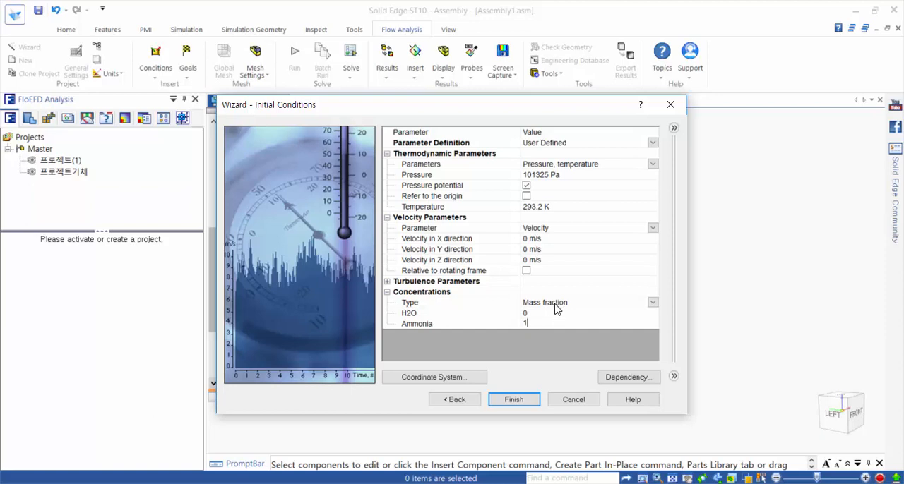
click(514, 400)
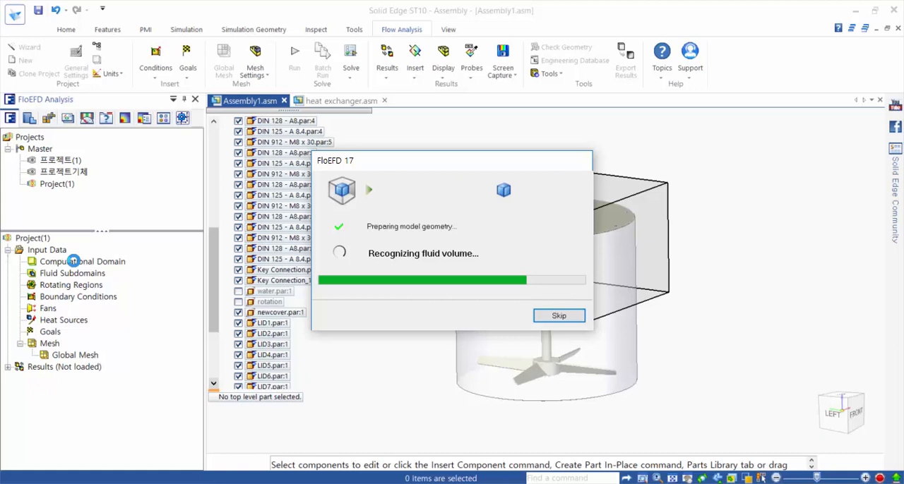
Step: Hide the computational domain and show the rotation component in the assembly
click(74, 262)
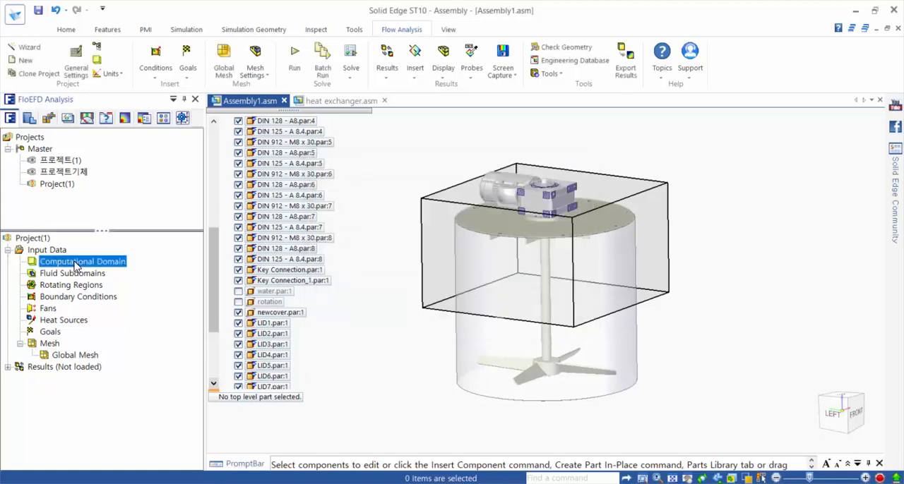
right_click(74, 262)
click(92, 283)
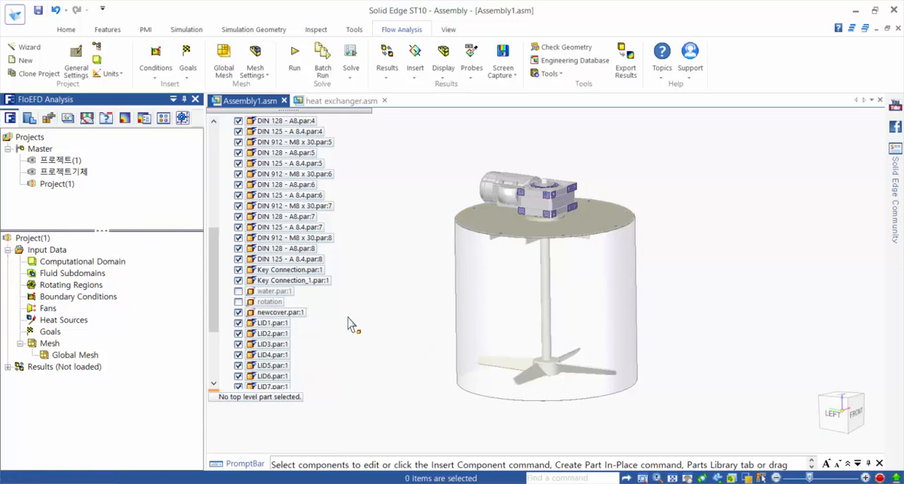
click(237, 302)
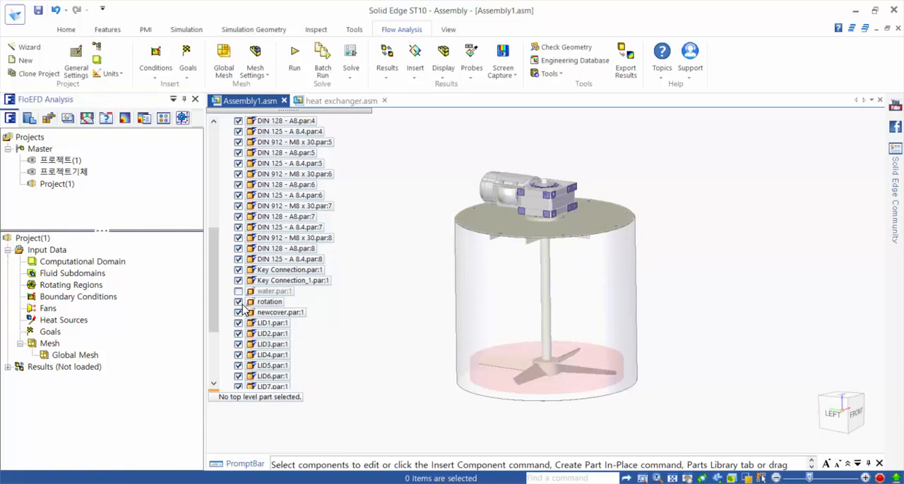
Step: Insert a rotating region on the rotation component with an angular velocity of 240 RPM
click(836, 416)
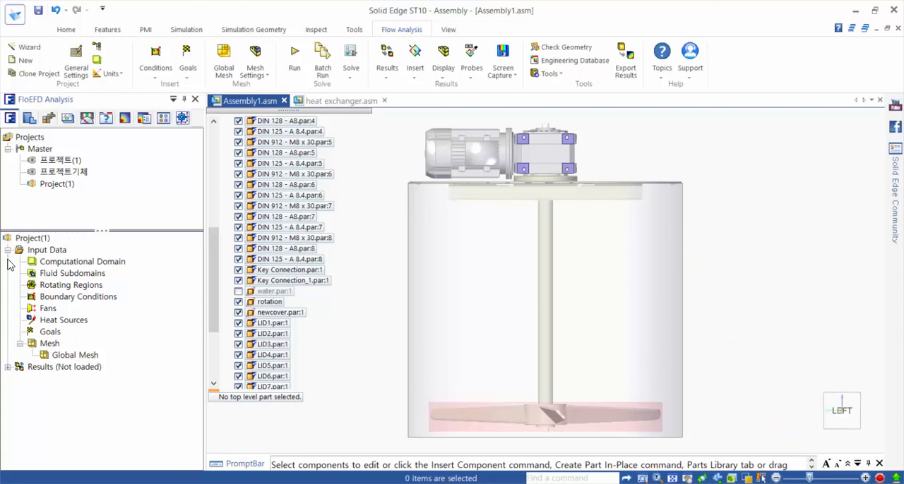
right_click(50, 290)
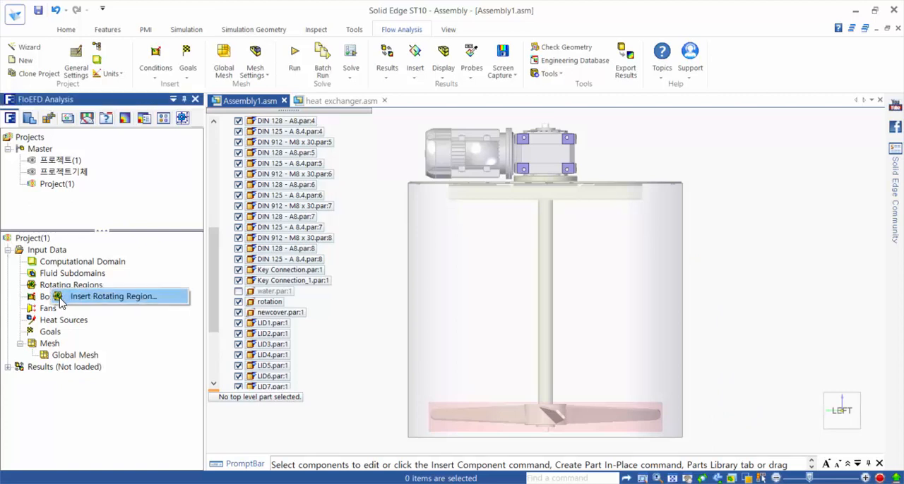
click(64, 299)
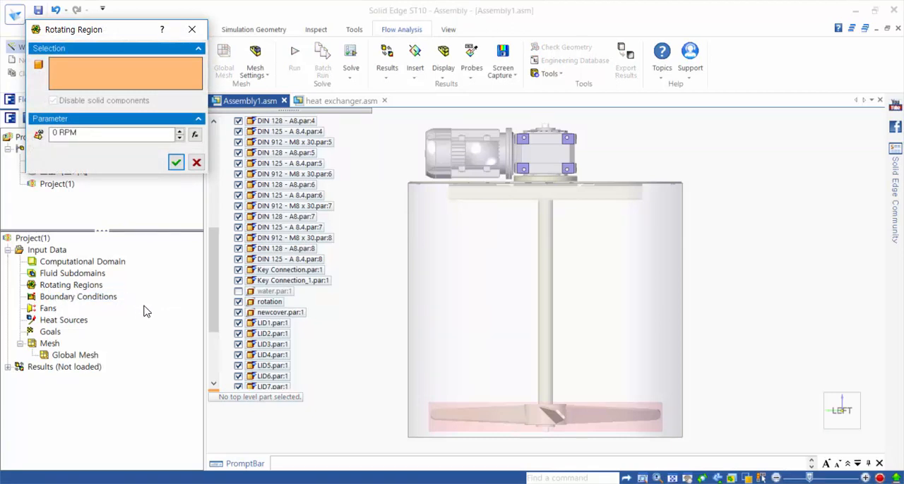
click(268, 304)
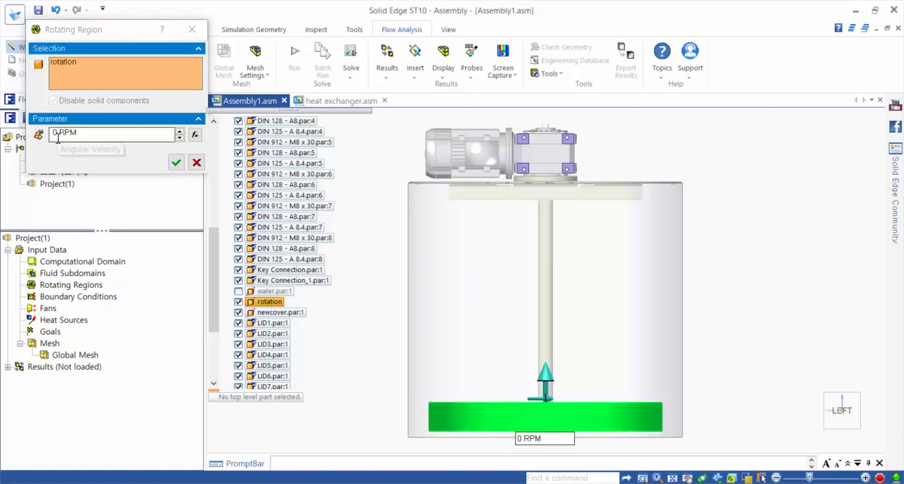
drag(58, 138, 48, 138)
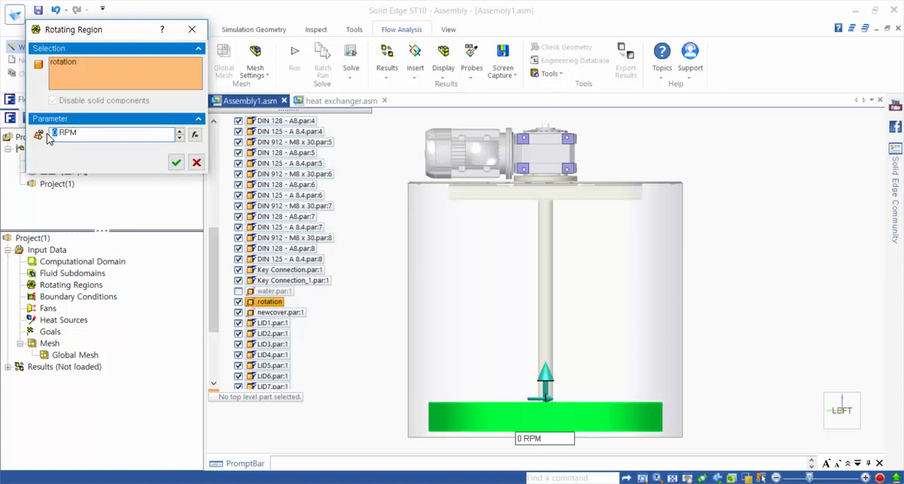
text(240)
click(177, 167)
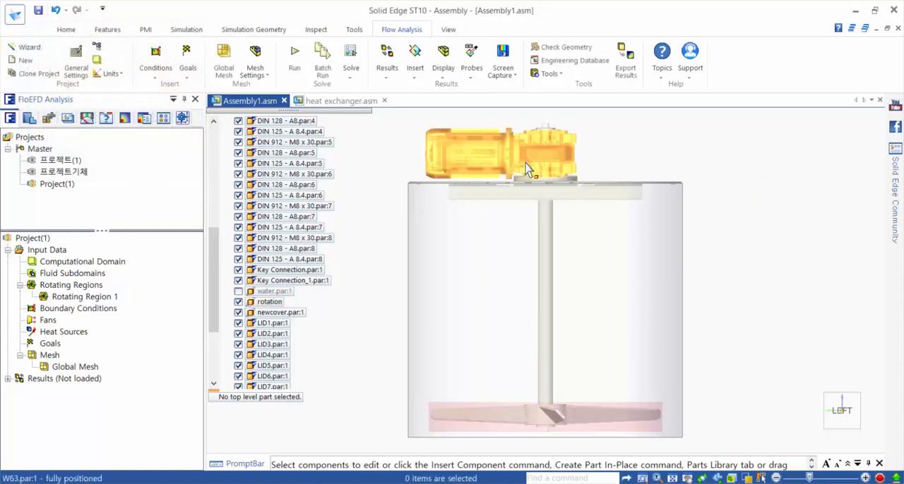
Step: Start a new initial condition in the 프로젝트기체 project
middle_drag(730, 181, 699, 216)
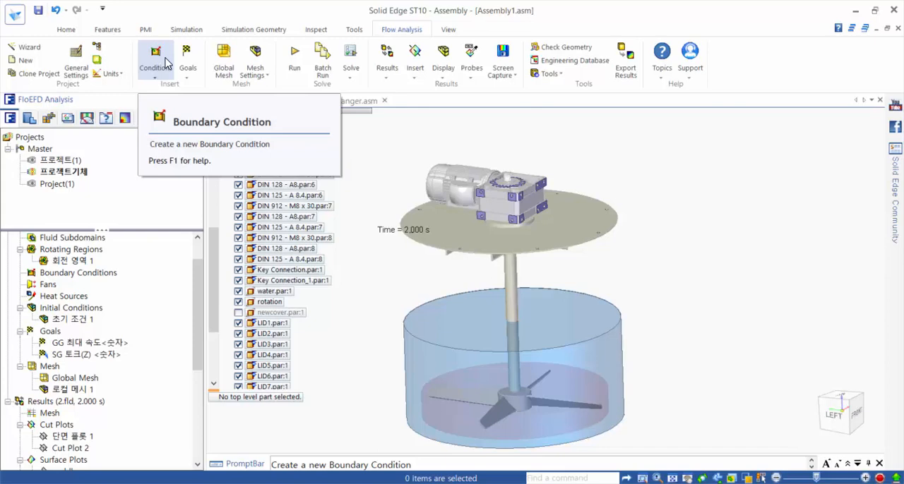
click(167, 62)
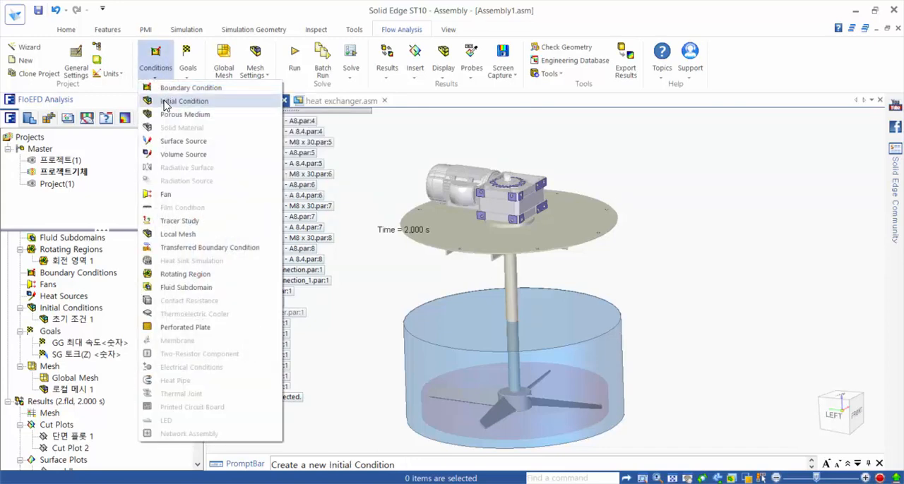
click(170, 101)
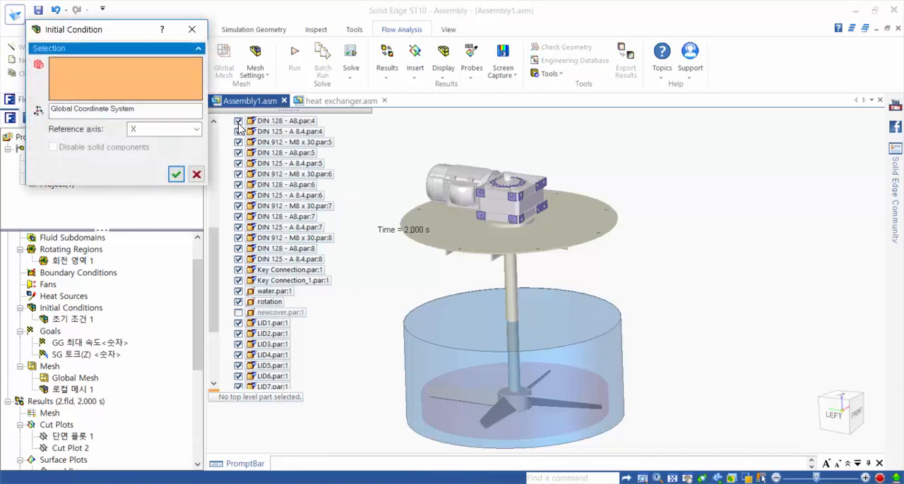
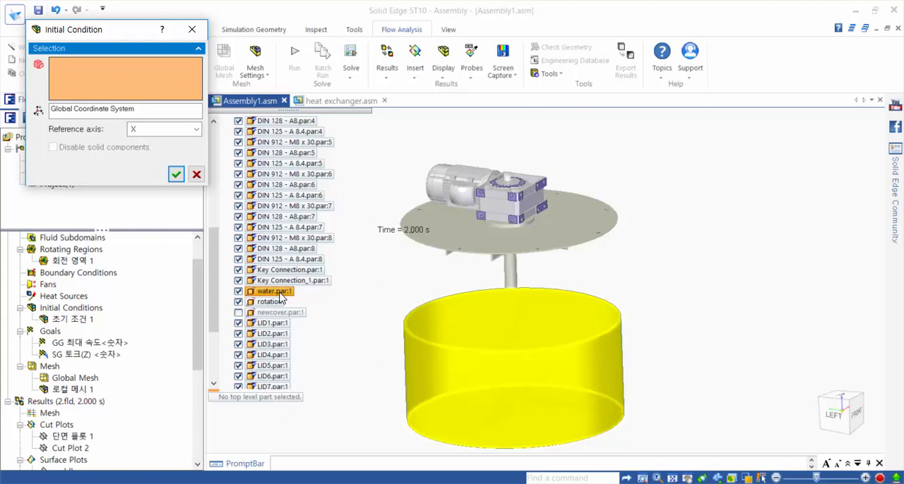
Step: Apply the initial condition to water.par:1 with mass fractions of 1 for H2O and 0 for Ammonia
click(279, 294)
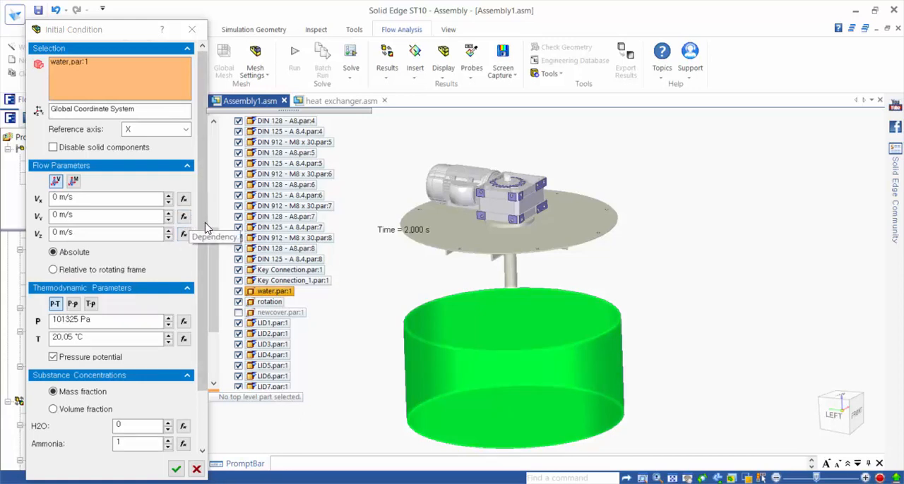
scroll(201, 233, down, 1)
scroll(200, 245, down, 3)
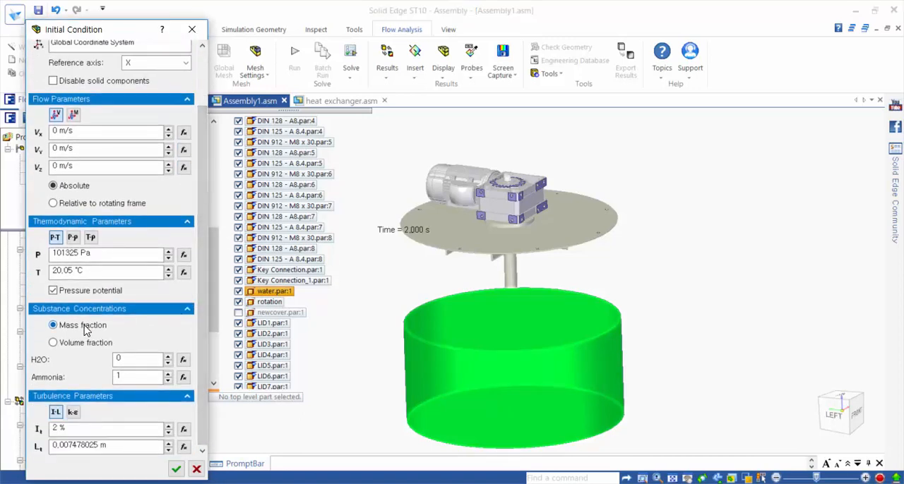
double_click(130, 359)
text(1)
key(Tab)
click(176, 469)
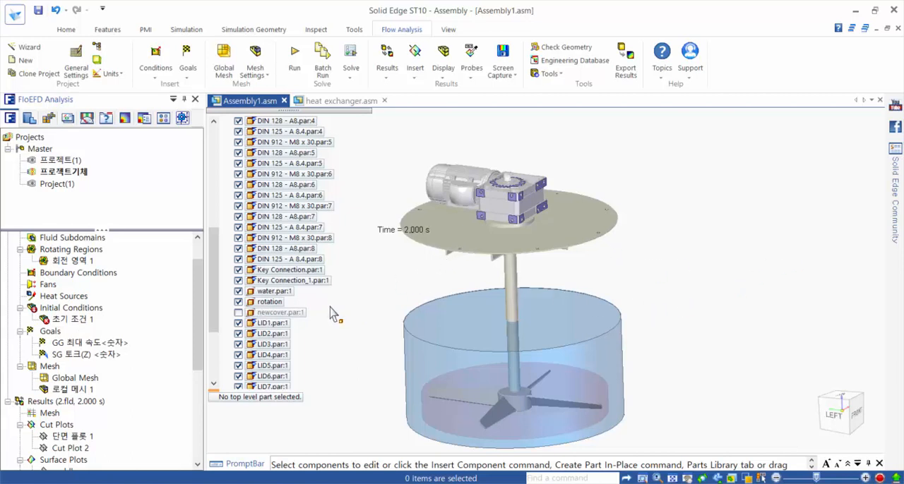
Step: Delete the existing local mesh 로컬 메시 1 from the 프로젝트기체 project
click(70, 389)
key(Delete)
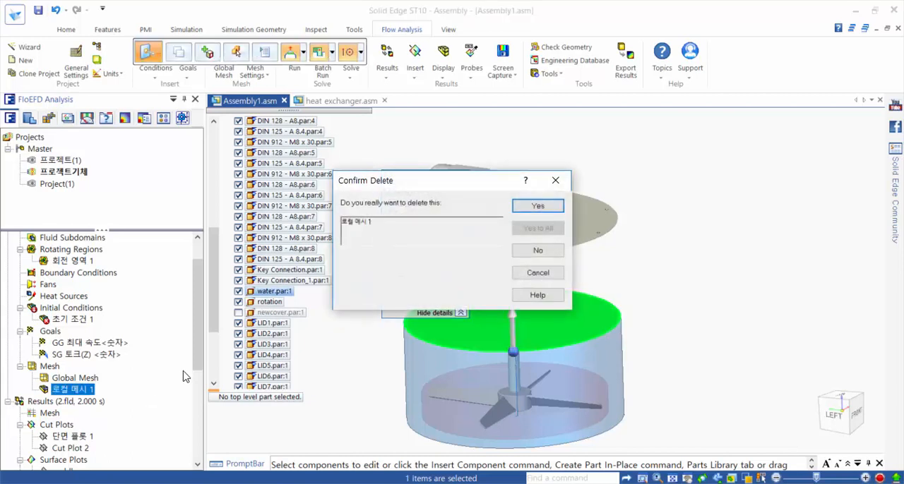
click(539, 210)
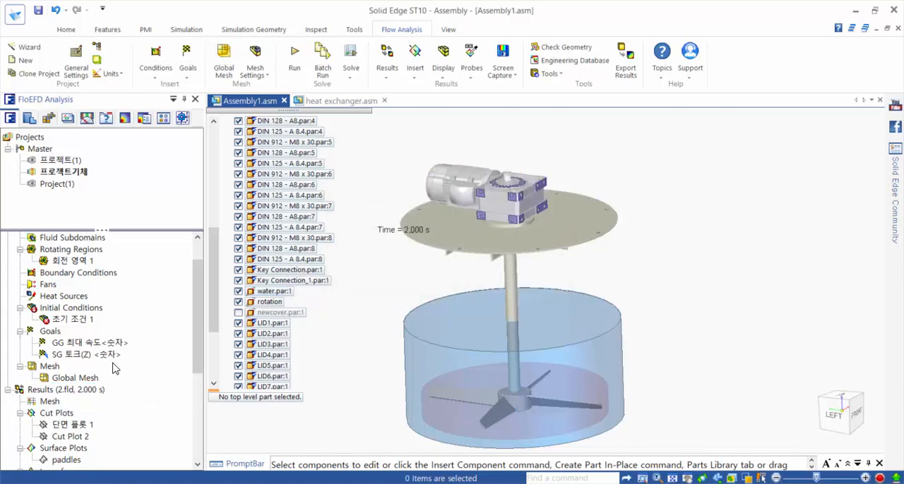
Step: Set the automatic global mesh to level 4 and turn on the basic mesh display
scroll(80, 388, down, 1)
scroll(80, 389, down, 3)
scroll(81, 395, up, 5)
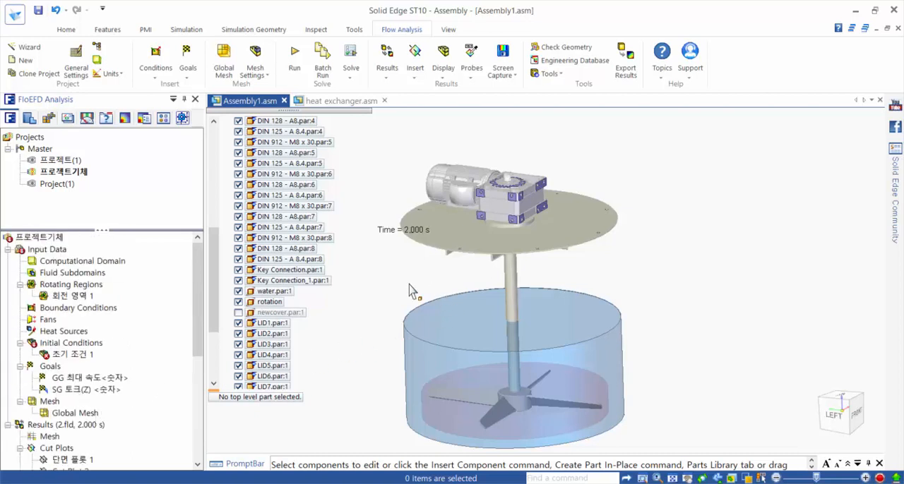
mouse_move(413, 291)
middle_down()
mouse_move(406, 278)
mouse_move(416, 282)
middle_up()
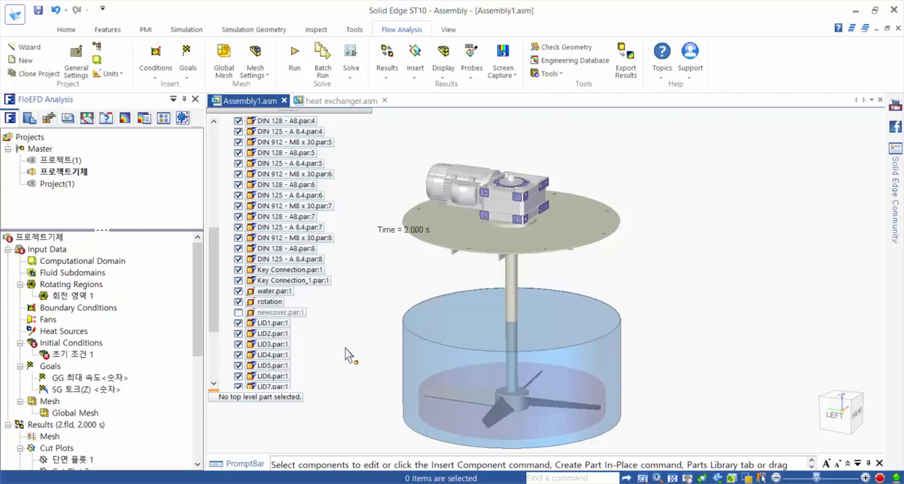
click(222, 67)
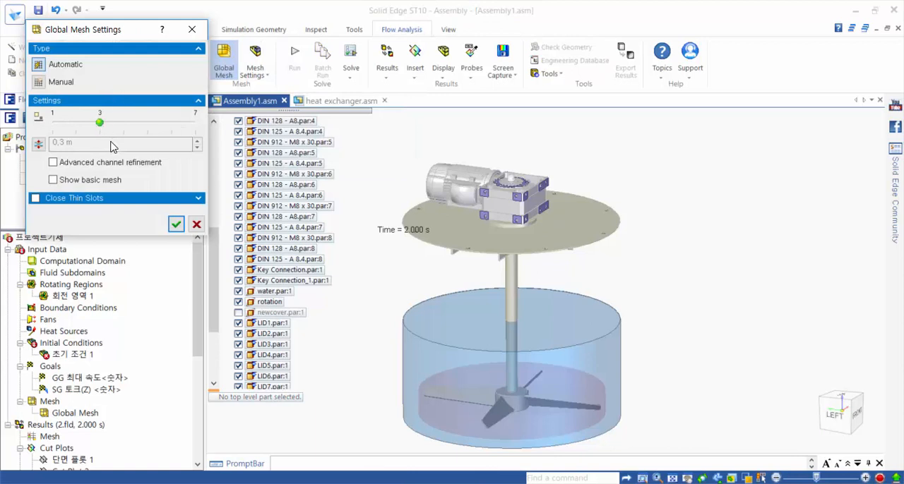
drag(101, 123, 126, 124)
click(53, 180)
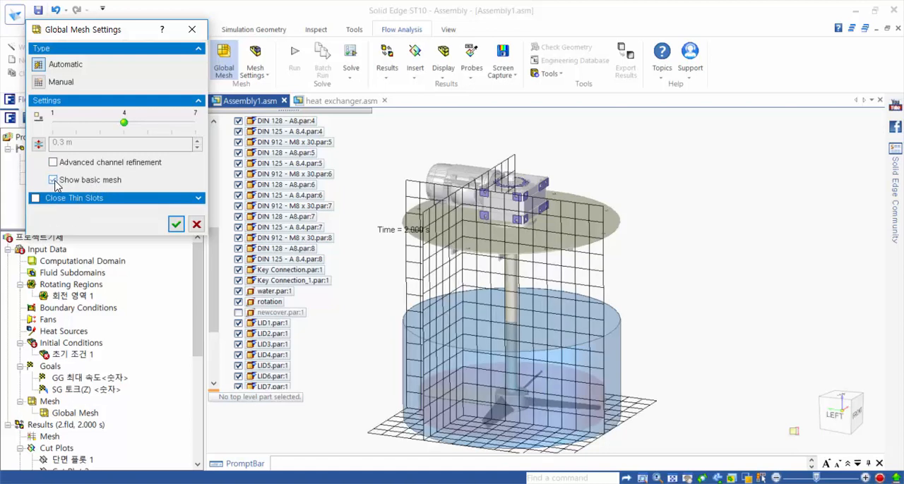
click(176, 224)
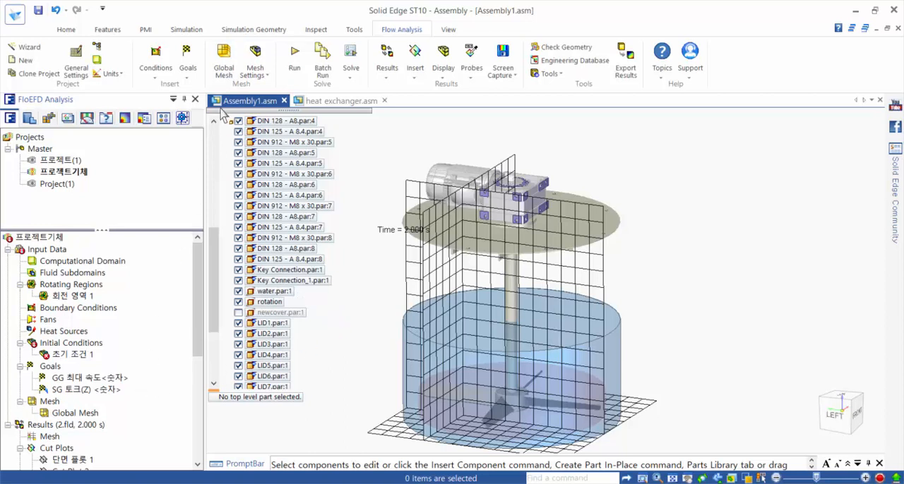
Step: Insert a local mesh on the top face of water.par:1 with a fluid cell refinement level of 3
click(254, 70)
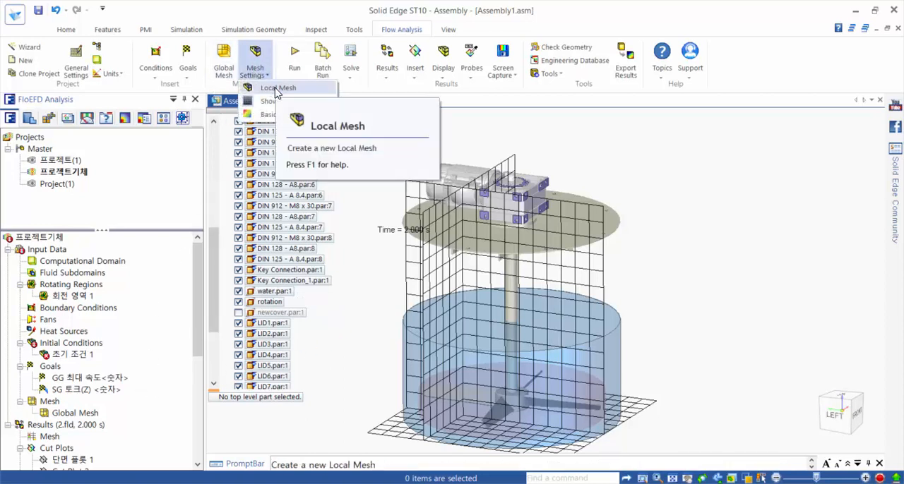
click(275, 89)
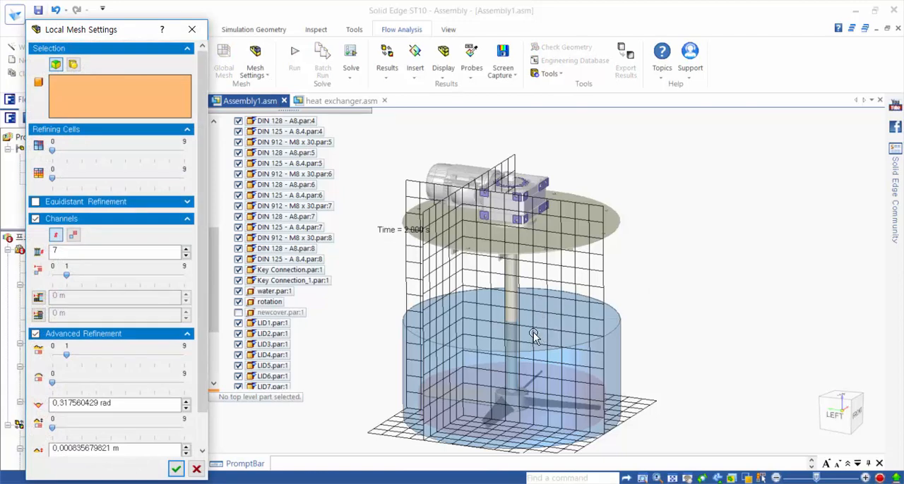
click(488, 349)
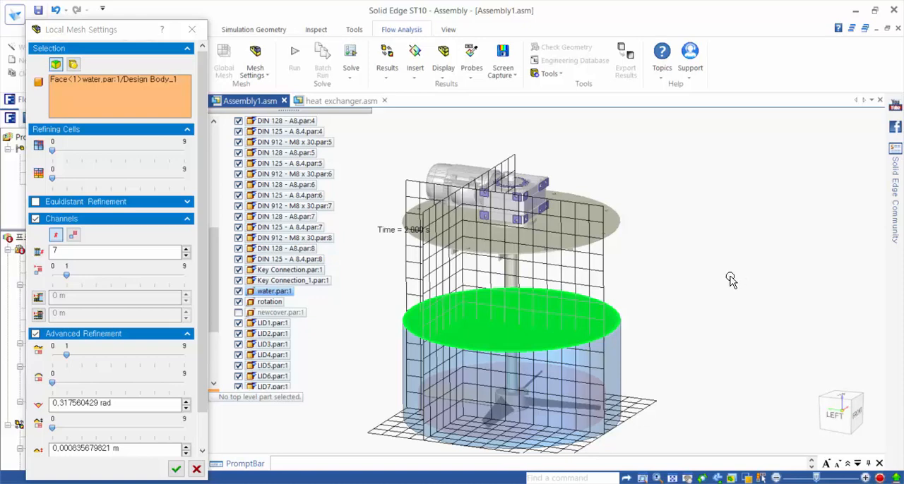
click(88, 150)
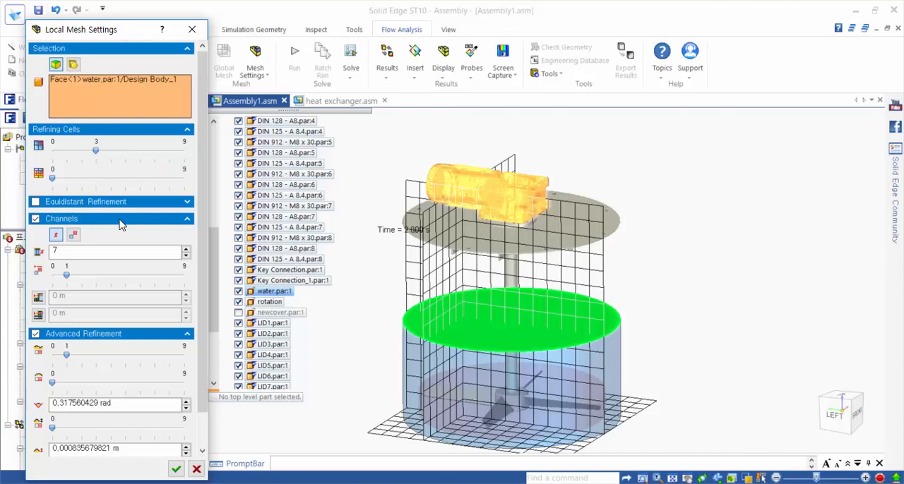
click(177, 470)
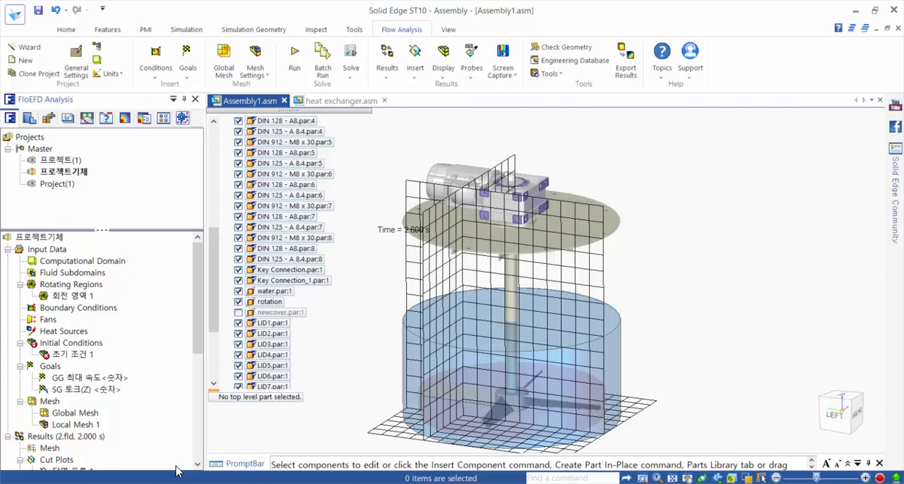
Step: Review the calculation's finish conditions, periodic saving options and run settings without starting the run
click(342, 79)
click(358, 92)
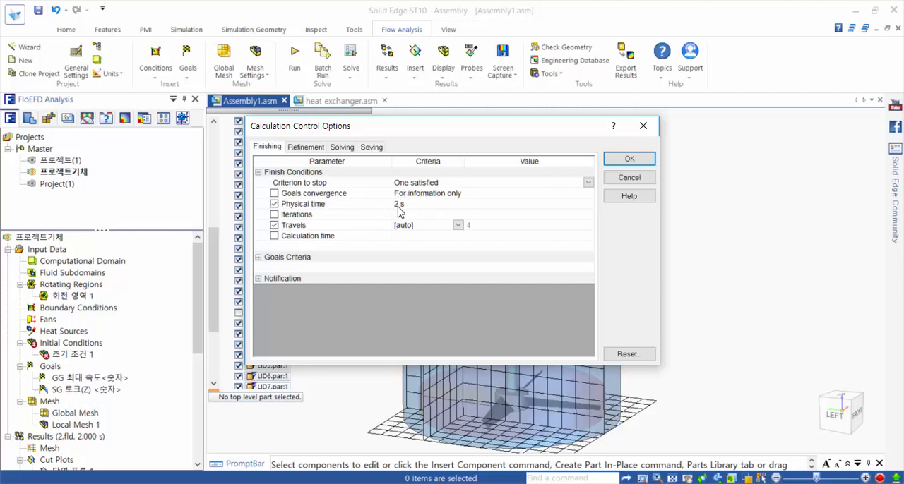
click(373, 147)
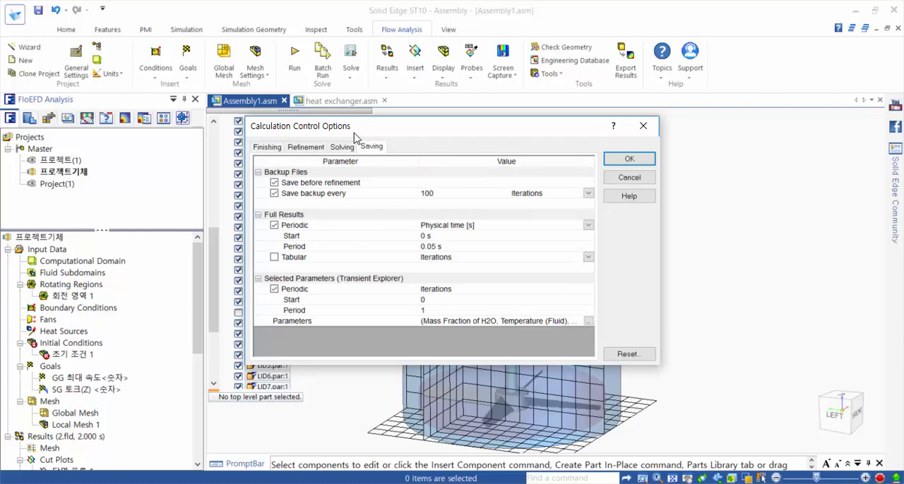
click(275, 290)
click(275, 289)
click(605, 160)
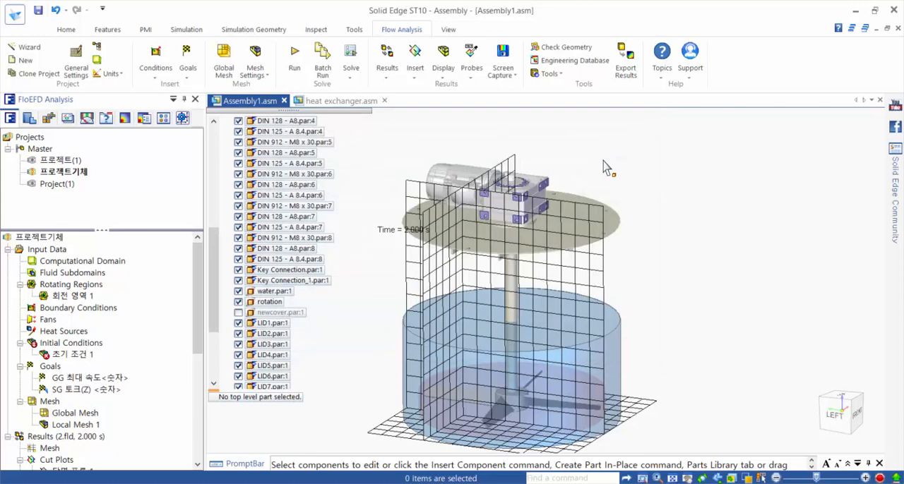
click(295, 59)
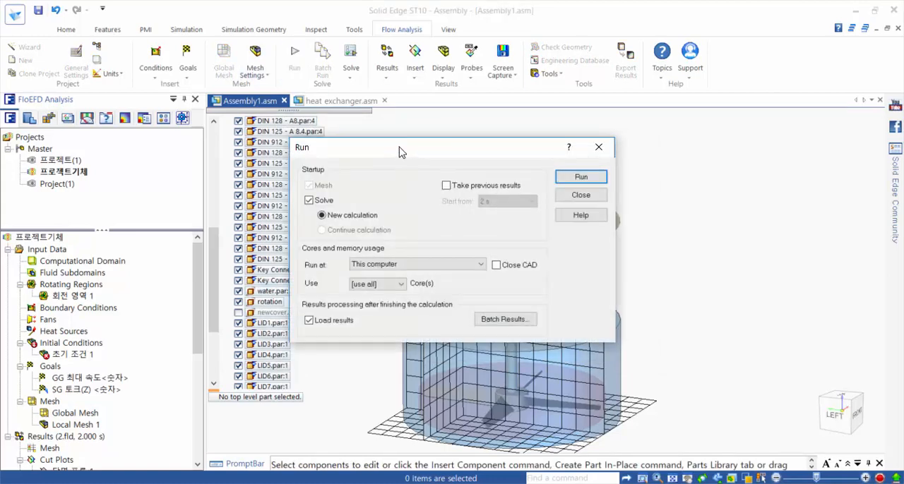
click(609, 151)
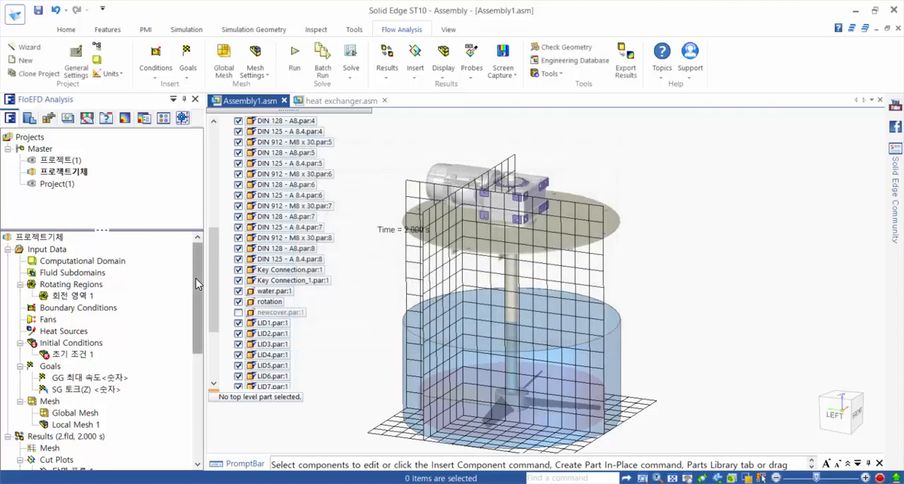
Step: Hide the basic mesh in the model view
drag(196, 283, 174, 354)
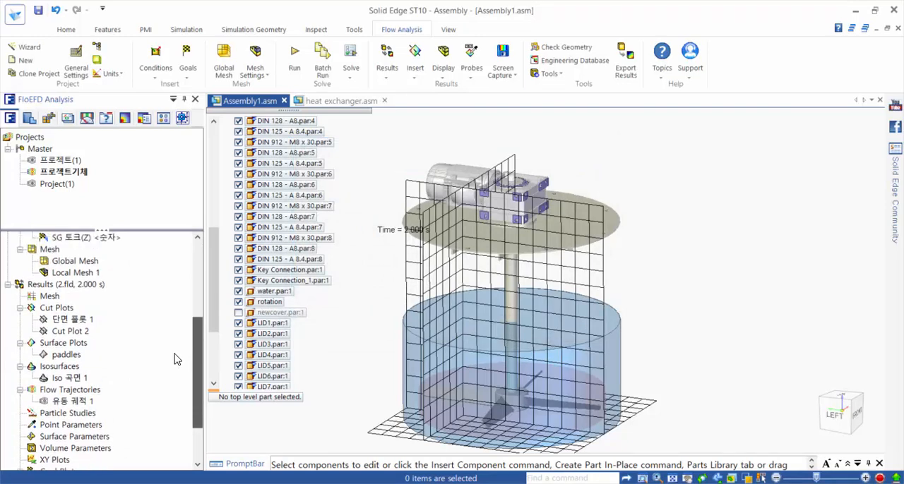
drag(172, 360, 168, 367)
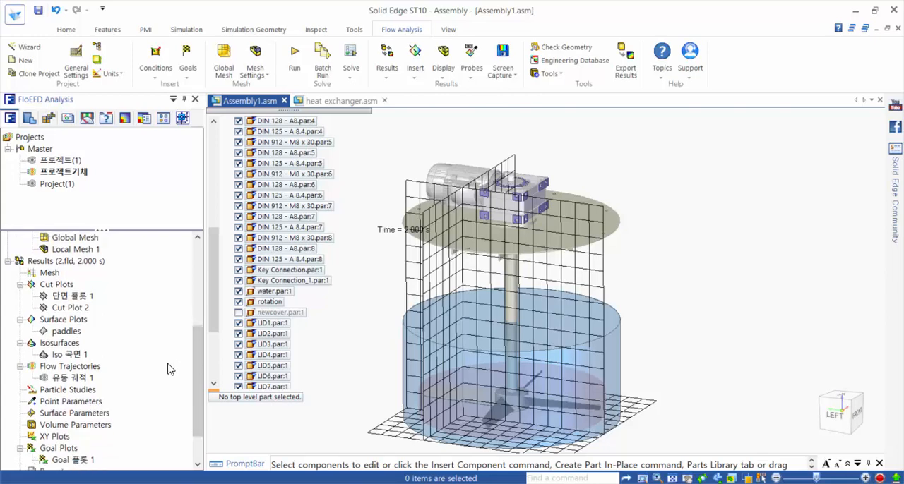
scroll(103, 311, up, 2)
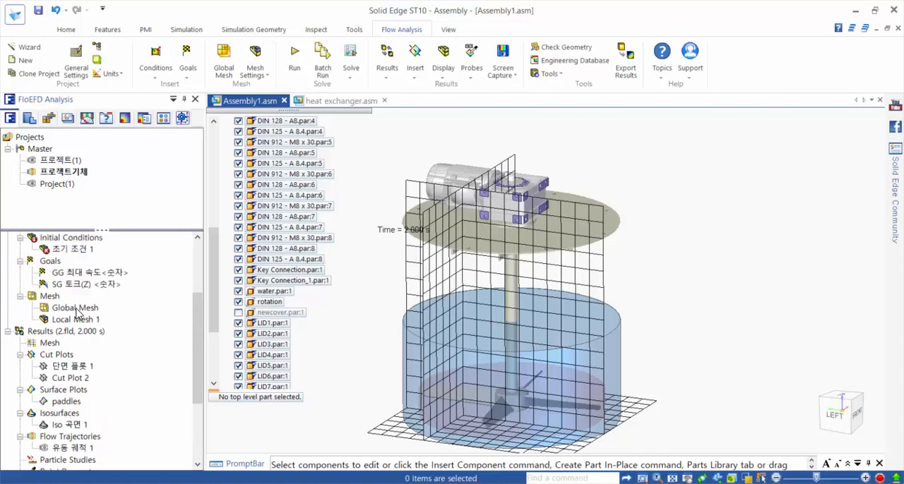
right_click(47, 299)
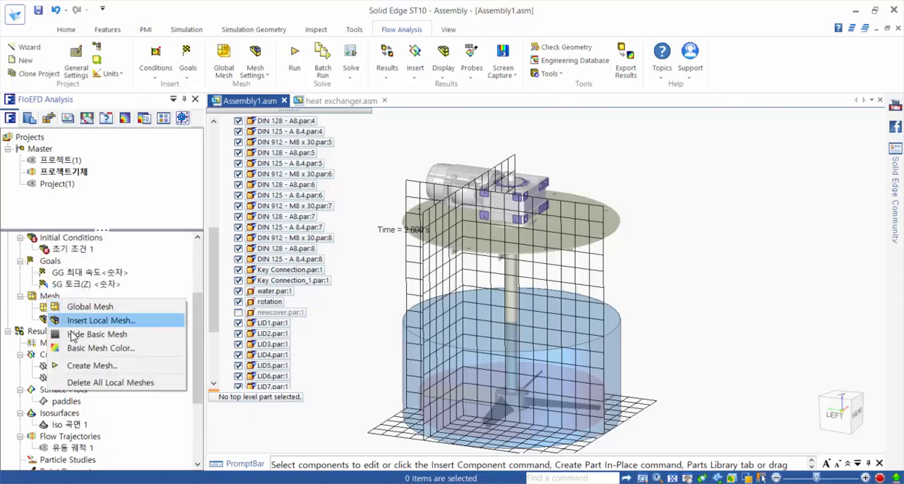
click(74, 335)
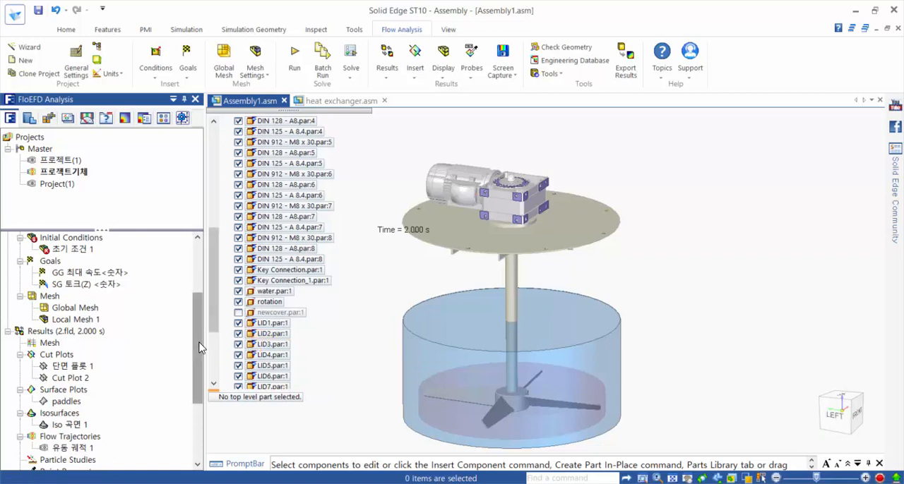
Step: Start a new cut plot of the results on the XZ Plane
drag(200, 347, 200, 355)
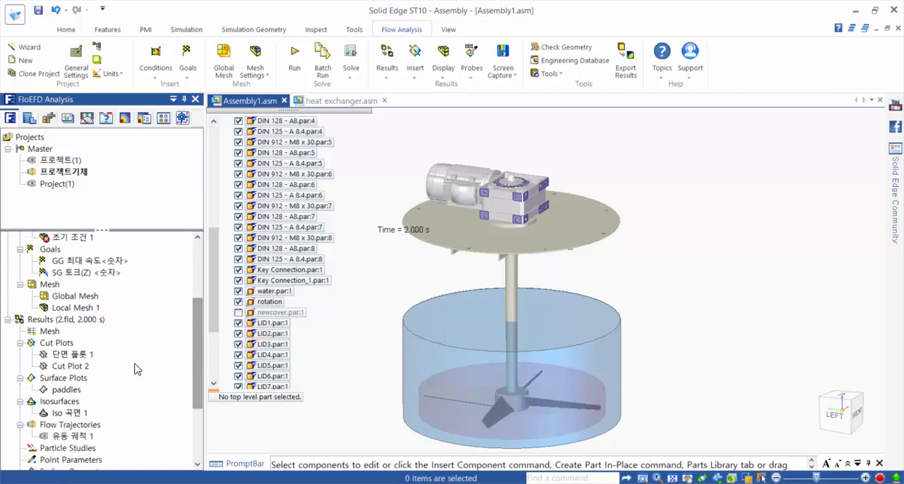
right_click(61, 347)
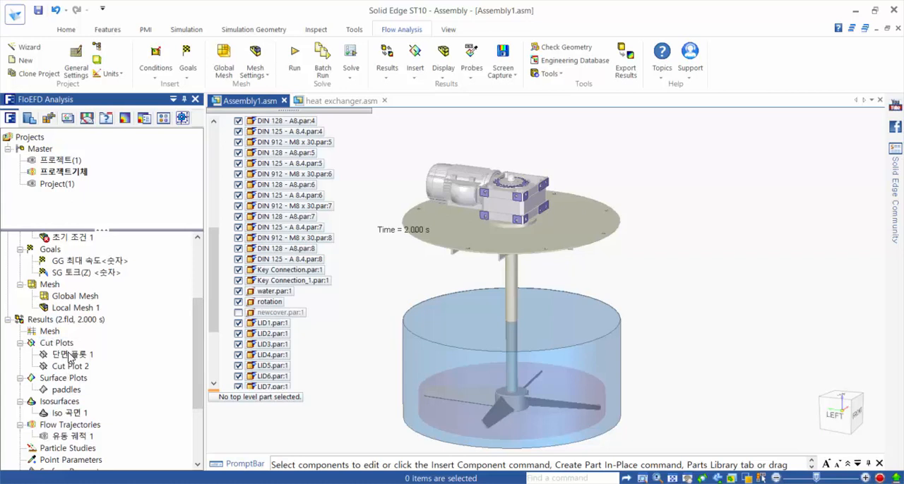
right_click(63, 346)
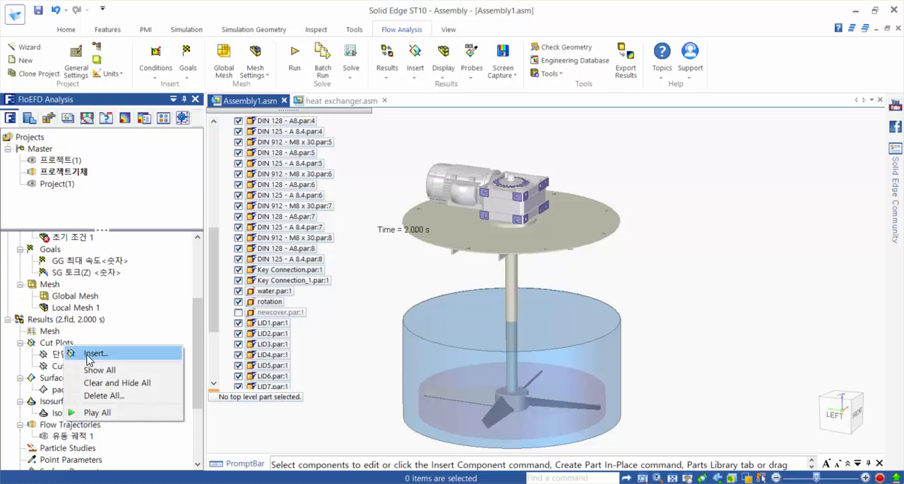
click(92, 354)
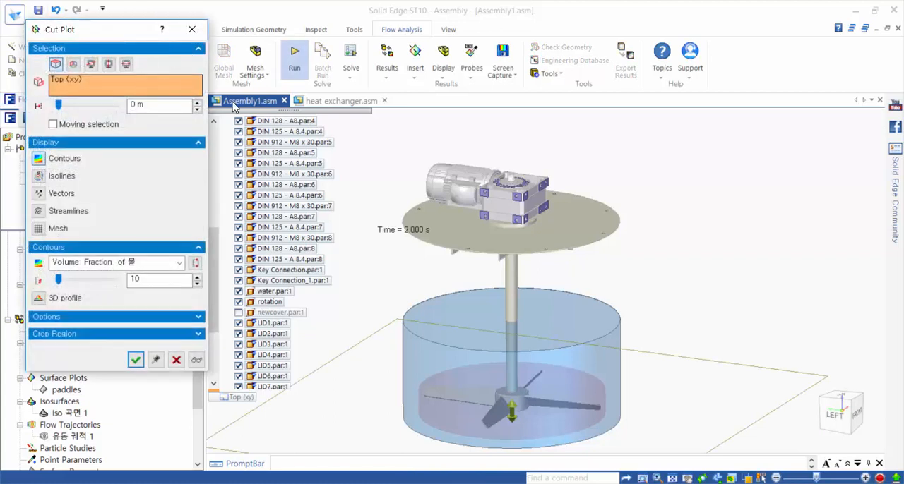
click(73, 63)
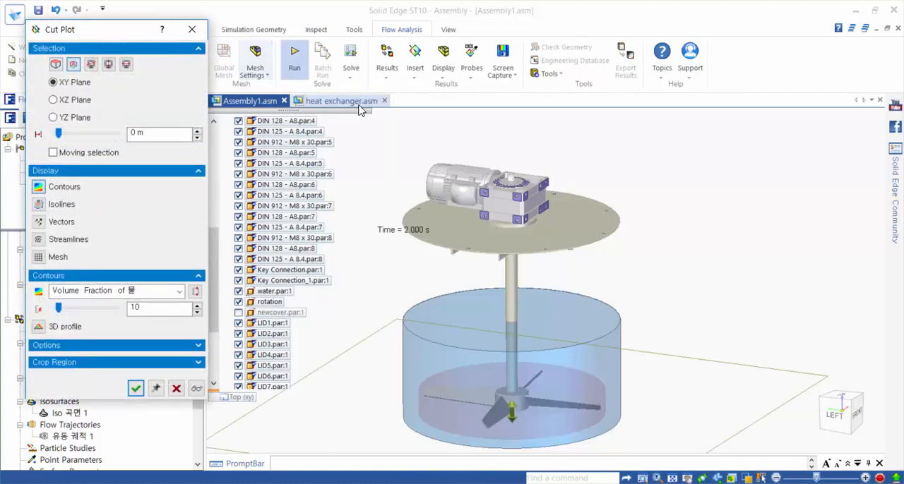
click(75, 100)
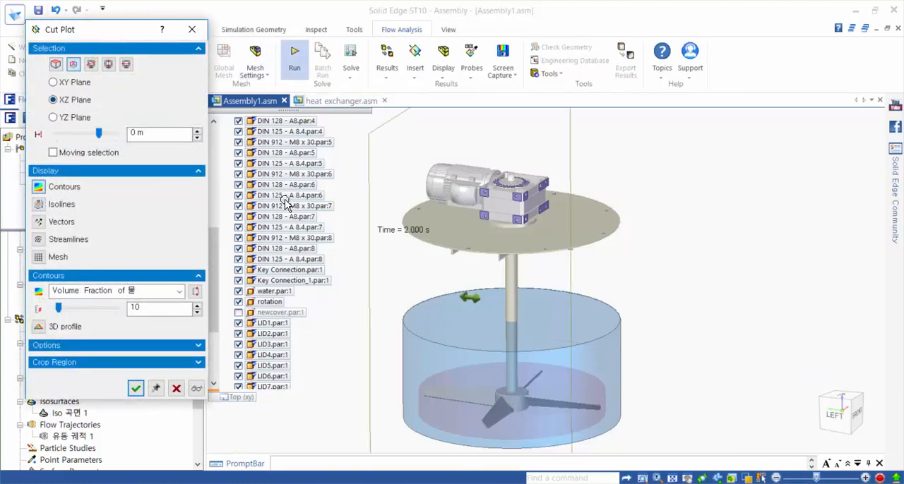
Step: Move the cut plot plane to the centre of the mixer shaft, at an offset of about -0.137 m
middle_drag(720, 174, 748, 150)
click(841, 416)
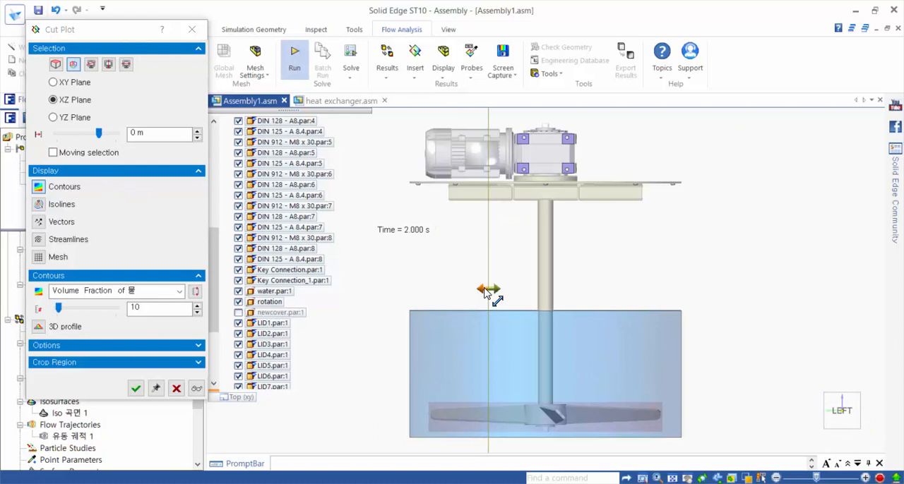
drag(491, 289, 545, 294)
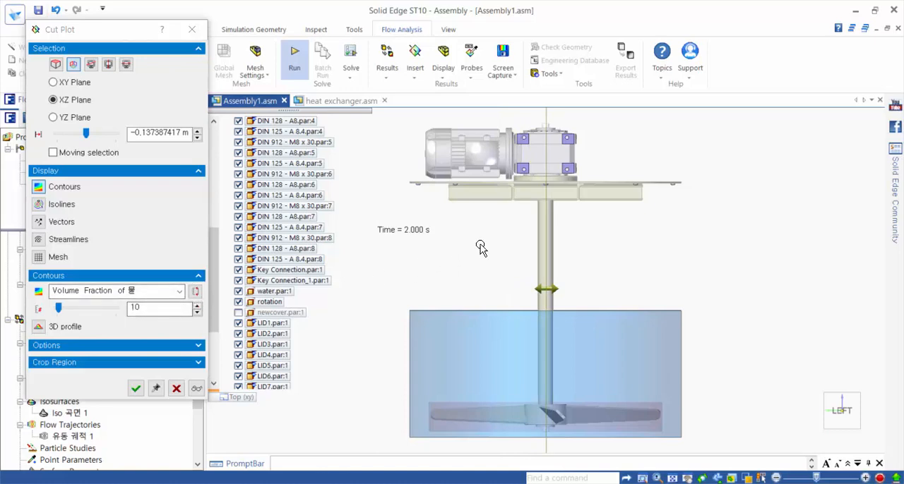
middle_drag(480, 246, 408, 259)
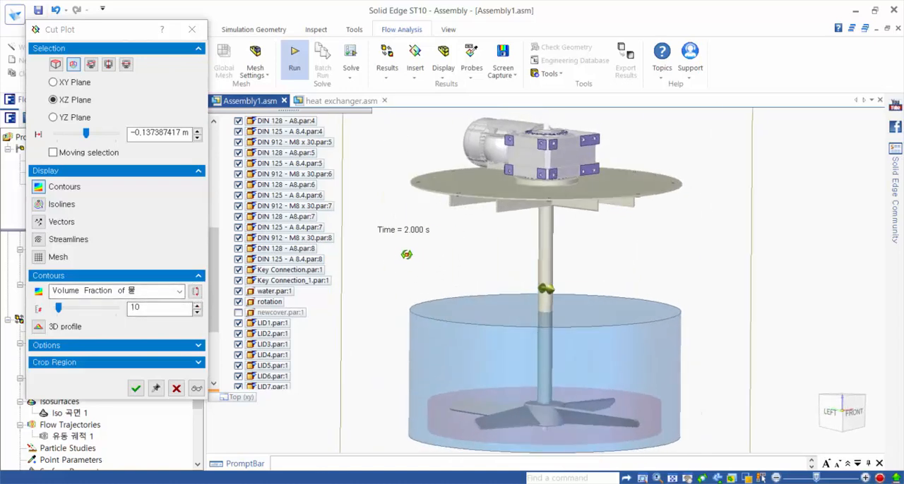
Step: Create the cut plot with contours of Volume Fraction of 물 and look at it from the front
click(42, 189)
click(43, 189)
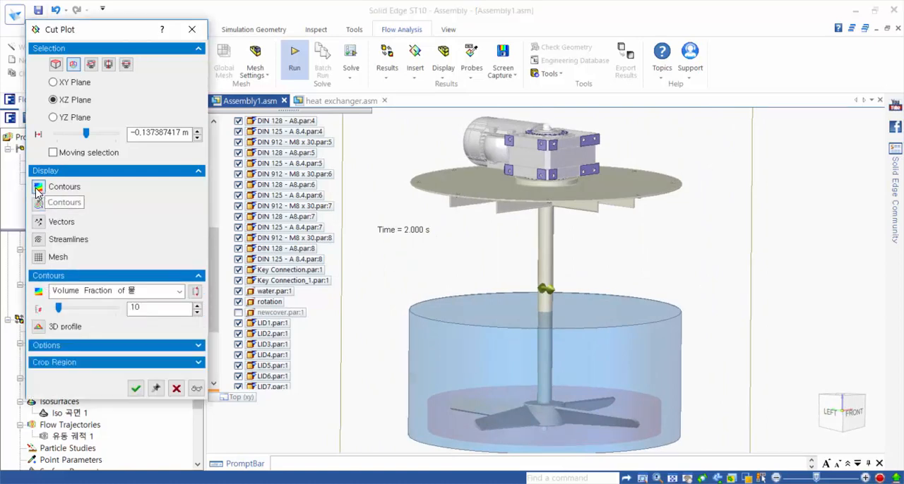
click(70, 296)
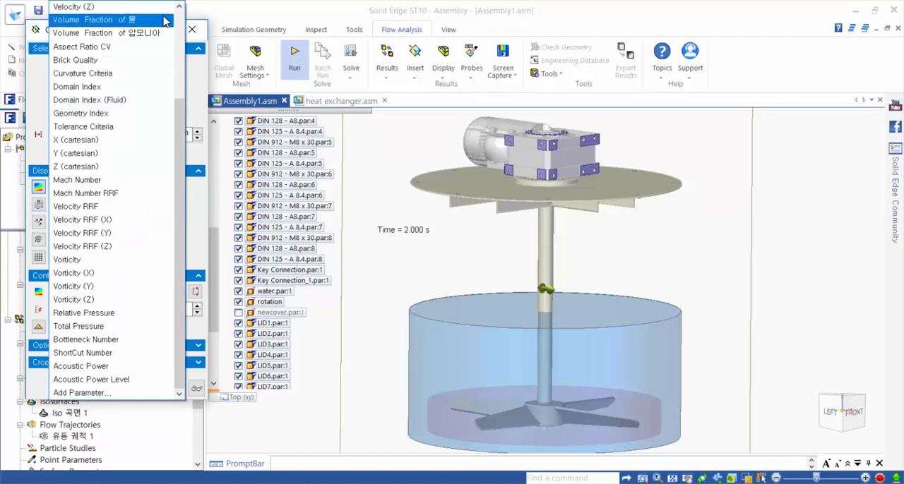
click(166, 22)
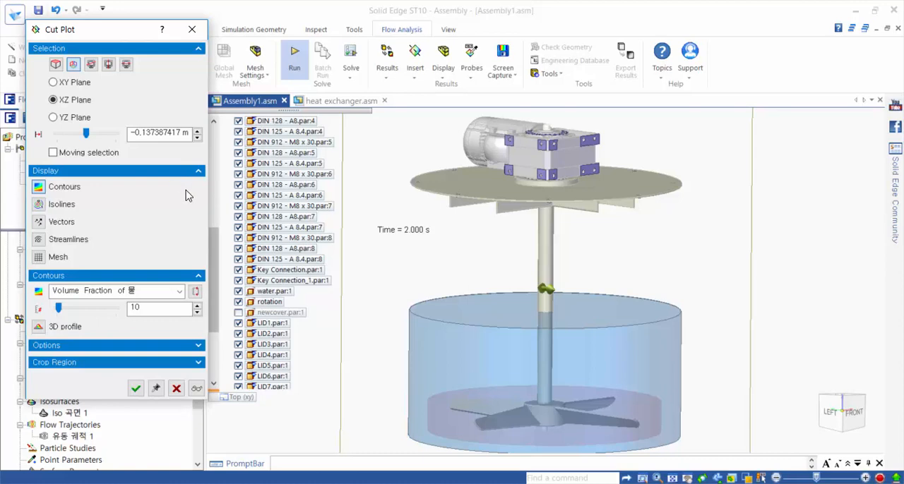
click(135, 389)
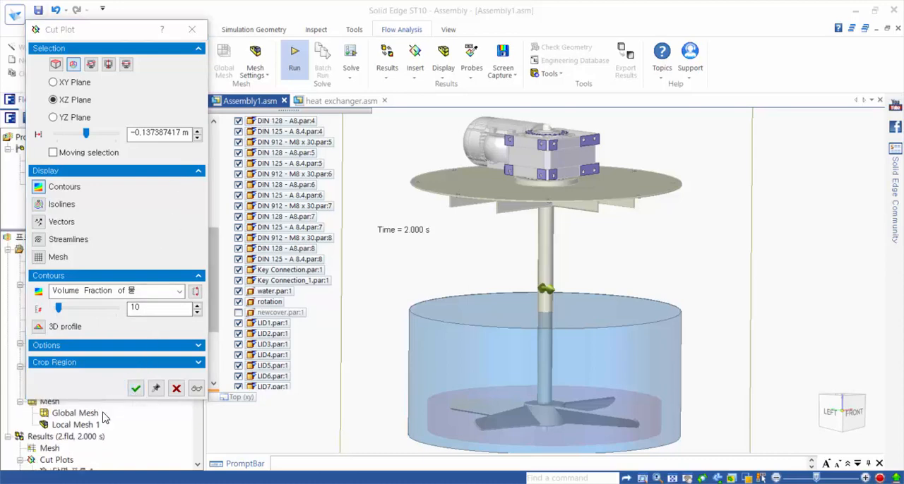
click(847, 413)
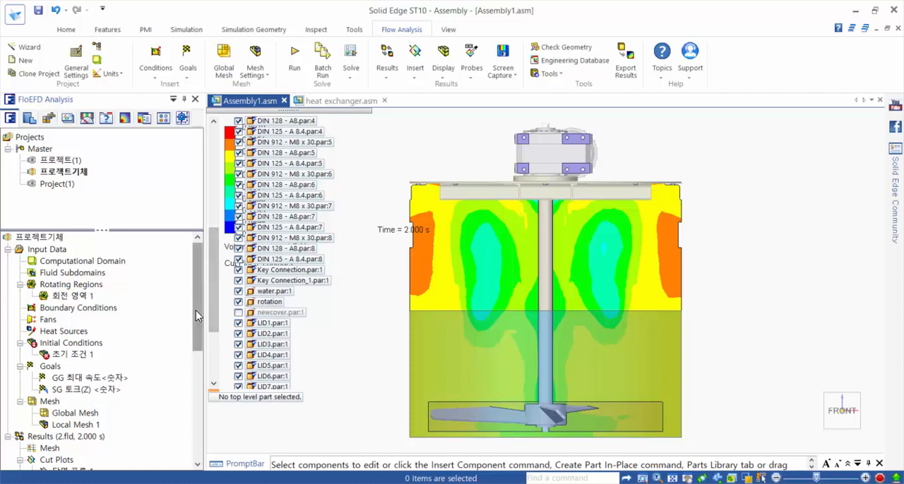
Step: Load the results at the 0 s time moment to view the initial fluid distribution in the cut plot
drag(196, 311, 204, 365)
right_click(88, 319)
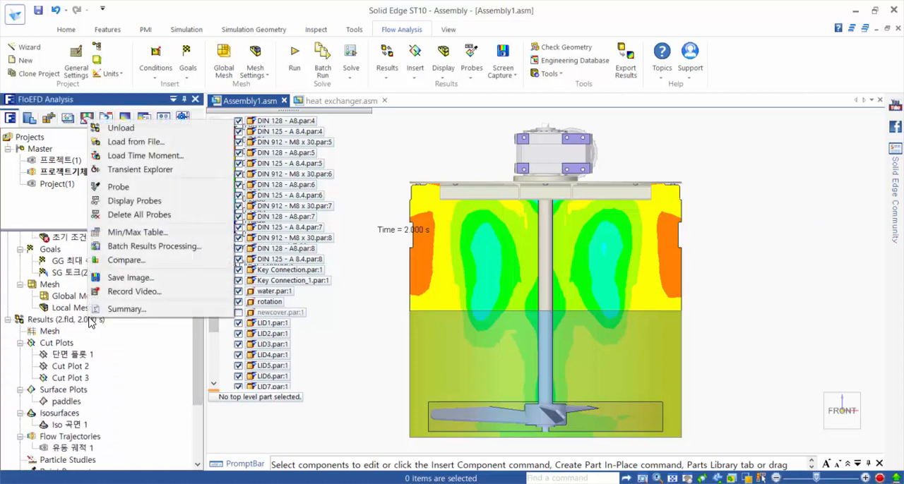
click(147, 156)
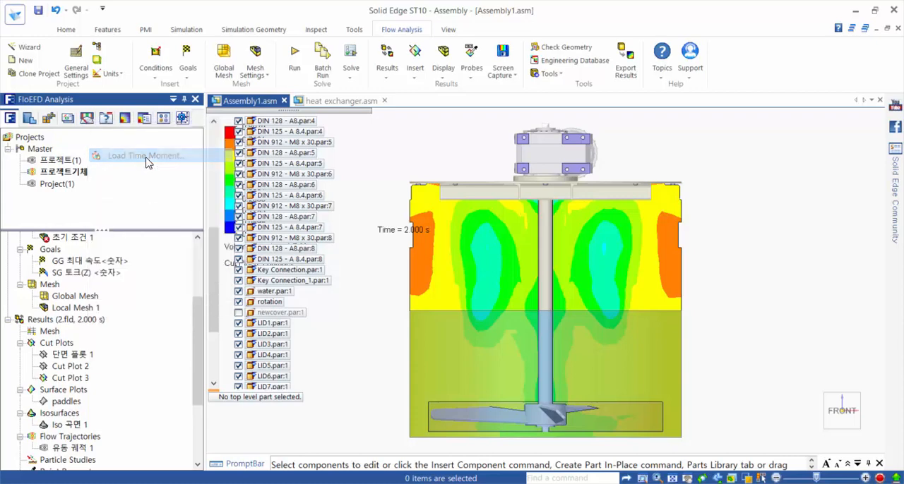
click(150, 65)
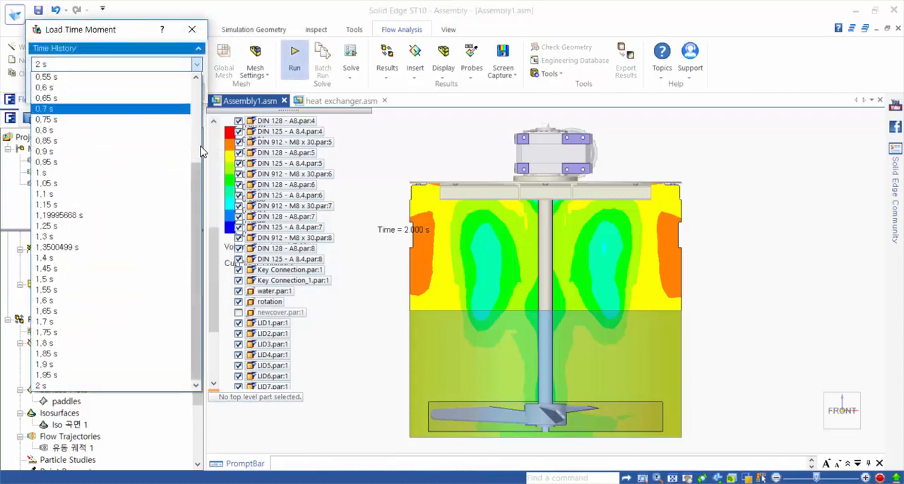
drag(195, 167, 121, 79)
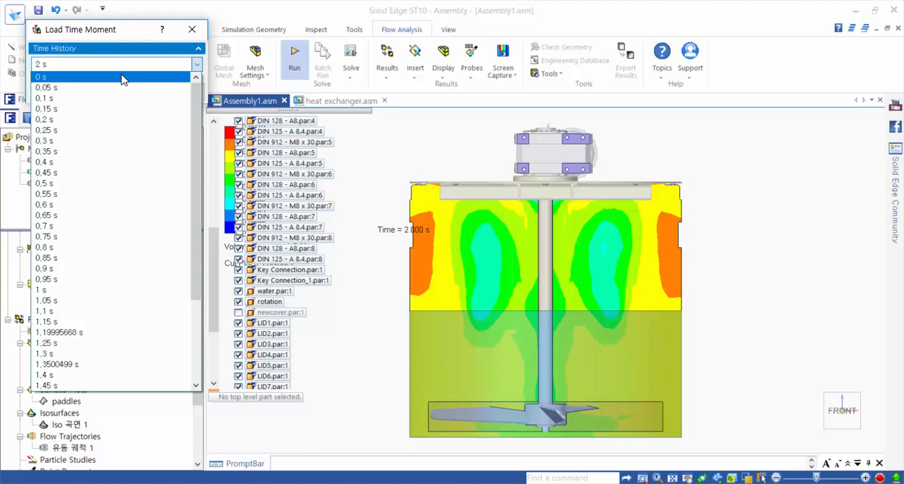
click(121, 79)
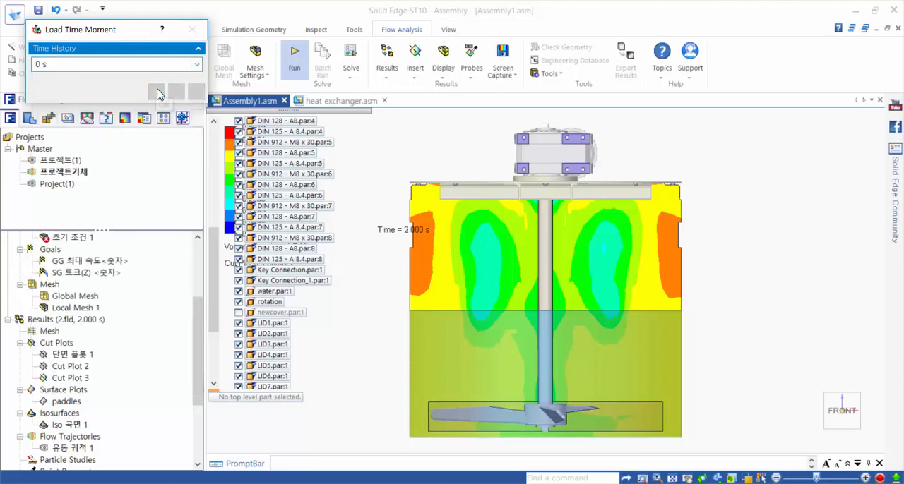
click(157, 92)
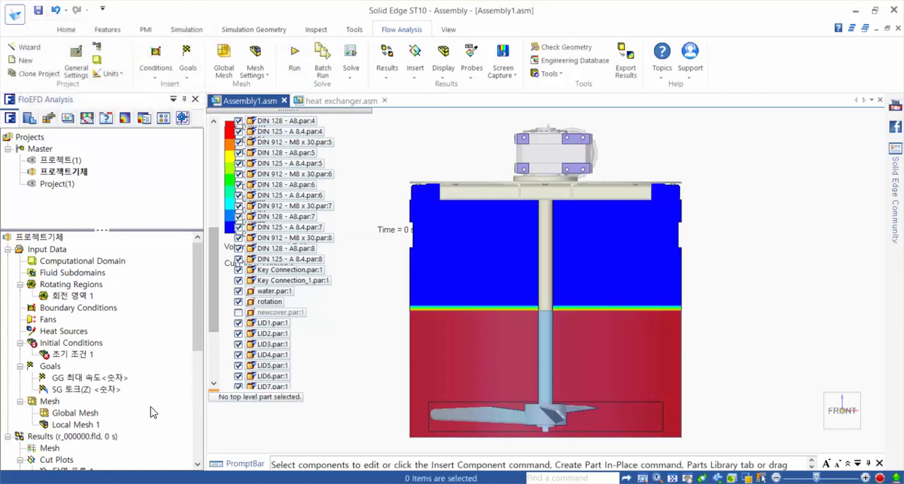
Step: Load the results at the 2 s time moment for the cut plot
click(87, 437)
right_click(87, 440)
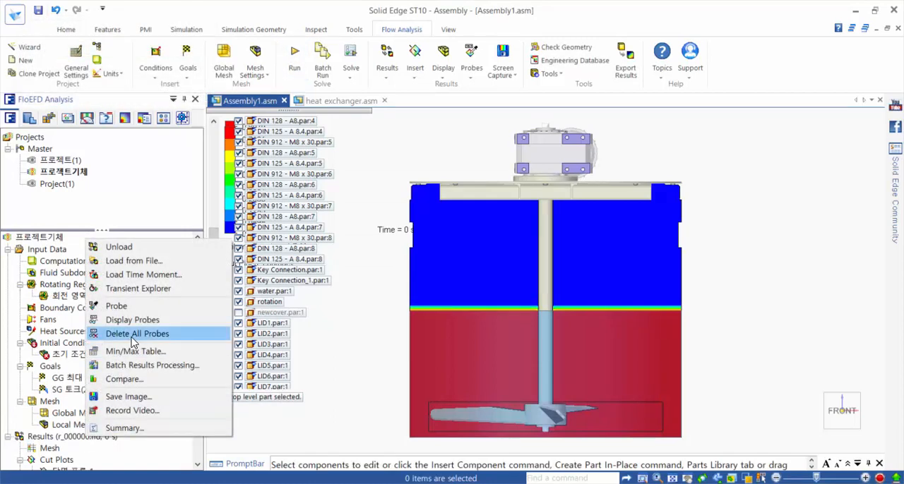
click(138, 274)
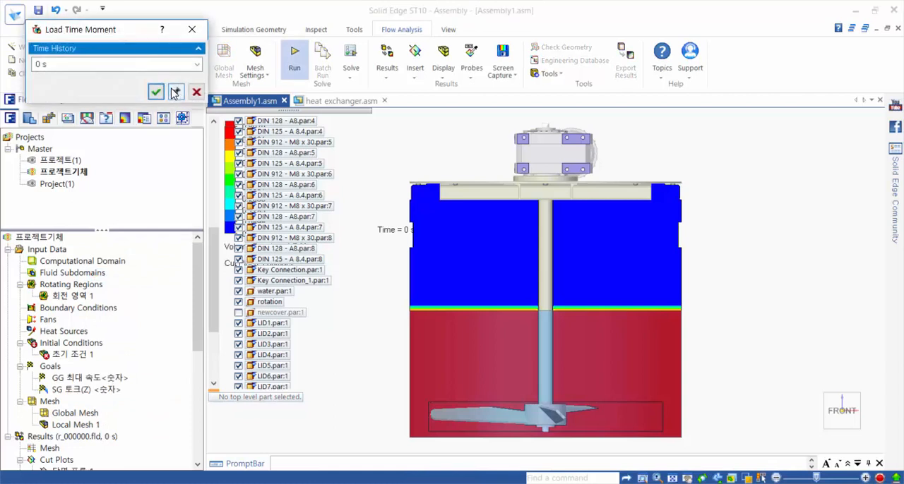
click(195, 64)
scroll(200, 105, down, 4)
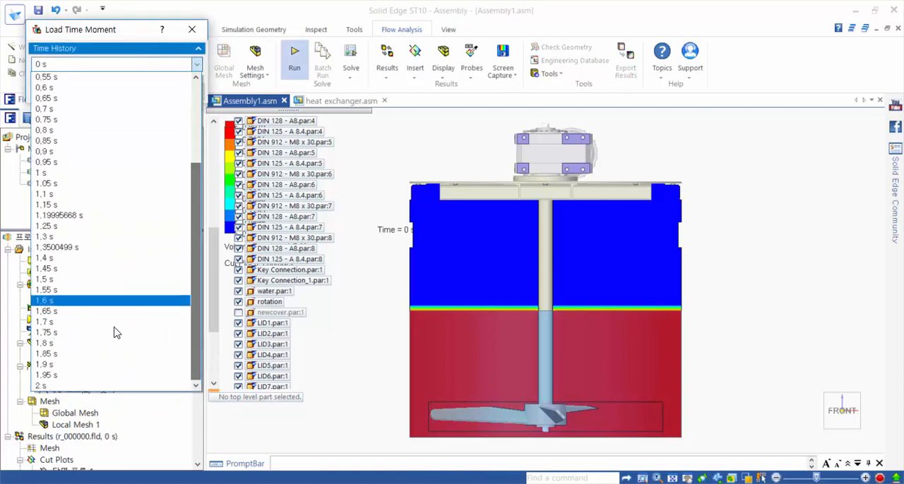
click(73, 385)
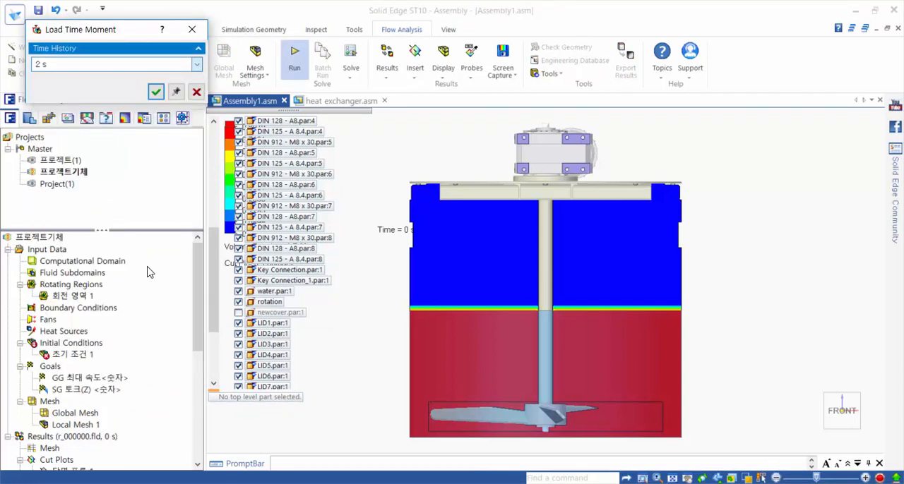
click(150, 94)
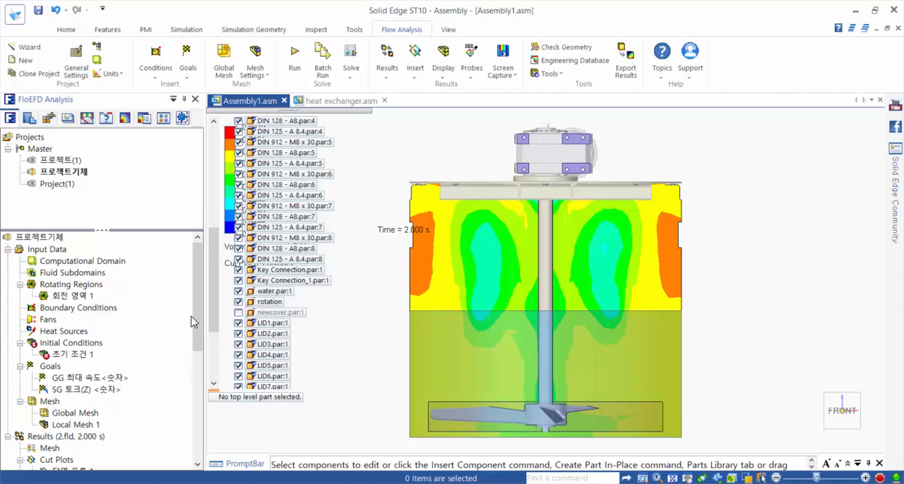
Step: Open the results in Transient Explorer and place its timeline below the mixer tank
drag(194, 318, 209, 398)
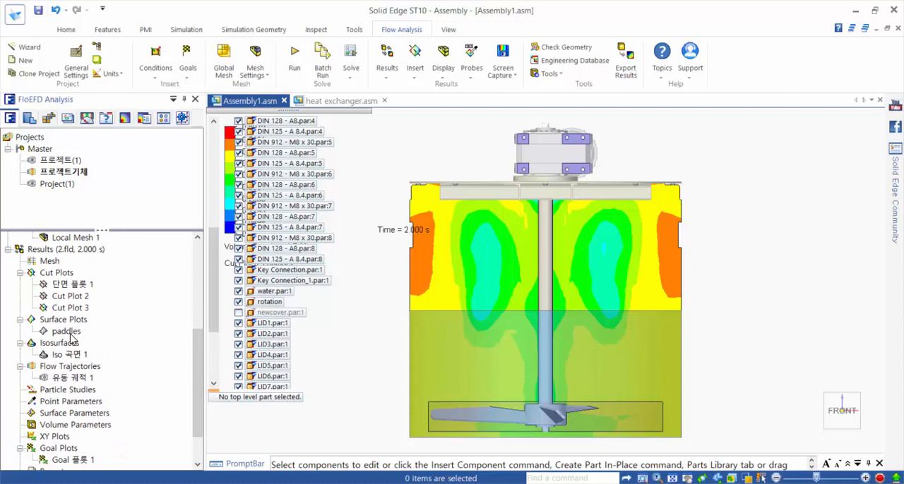
right_click(62, 253)
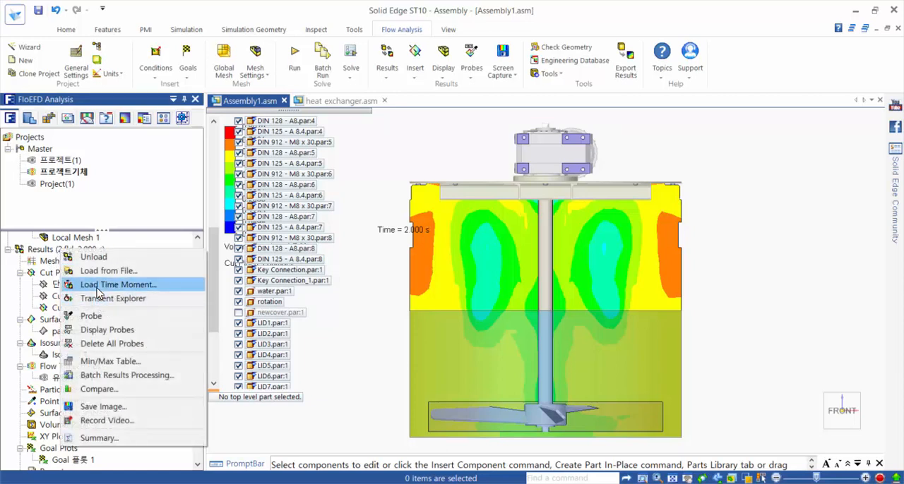
click(149, 300)
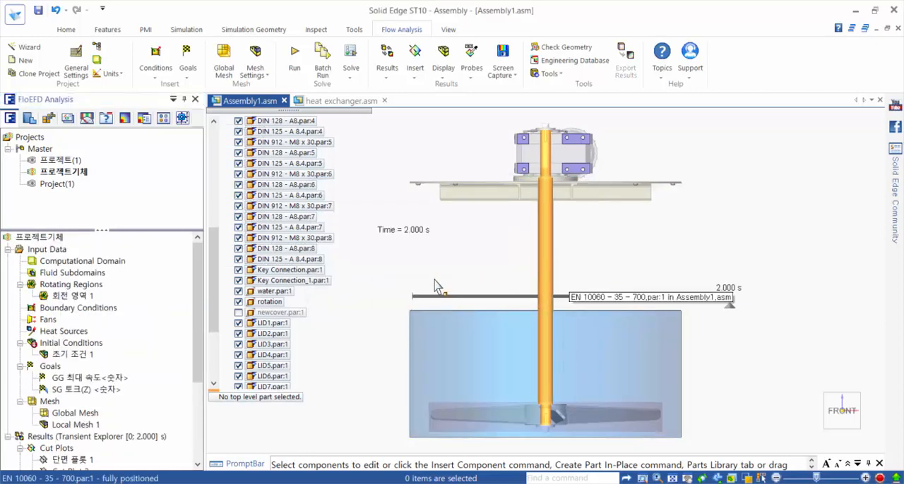
drag(433, 291, 428, 309)
scroll(447, 292, down, 1)
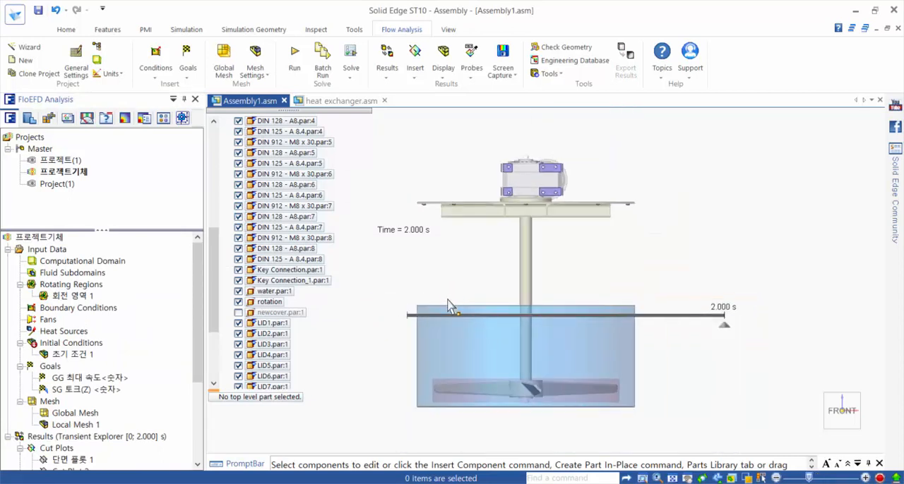
drag(388, 305, 388, 435)
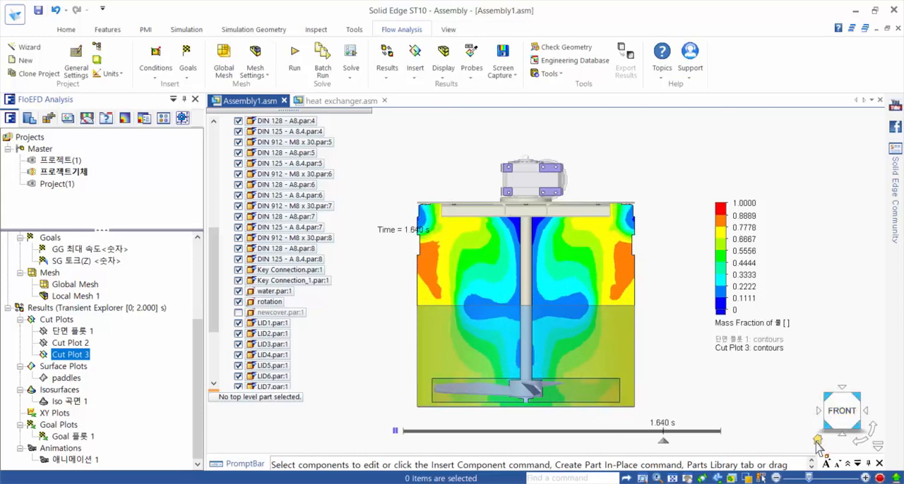
Step: Return to the default isometric view and show the isosurface Iso 곡면 1
click(817, 441)
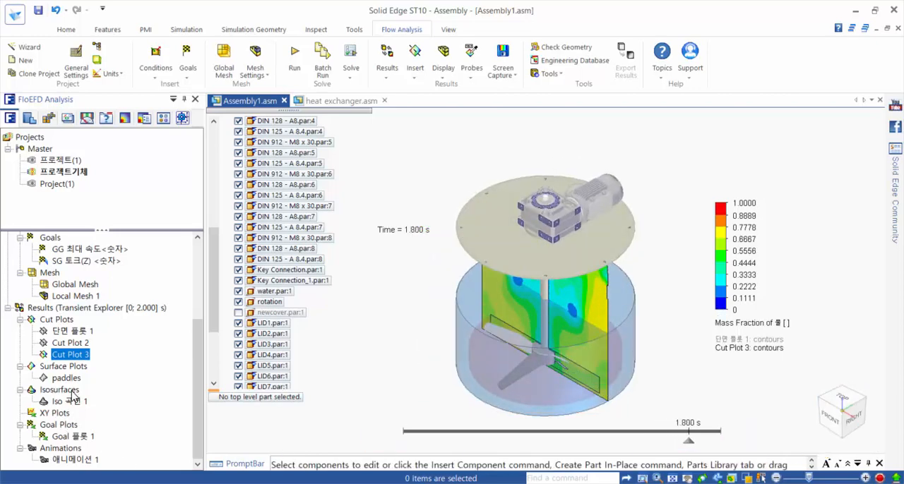
right_click(70, 403)
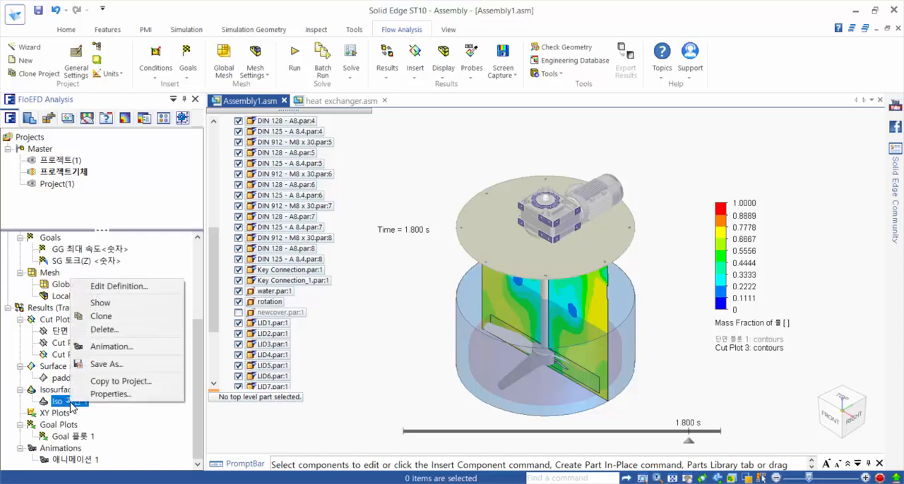
click(101, 303)
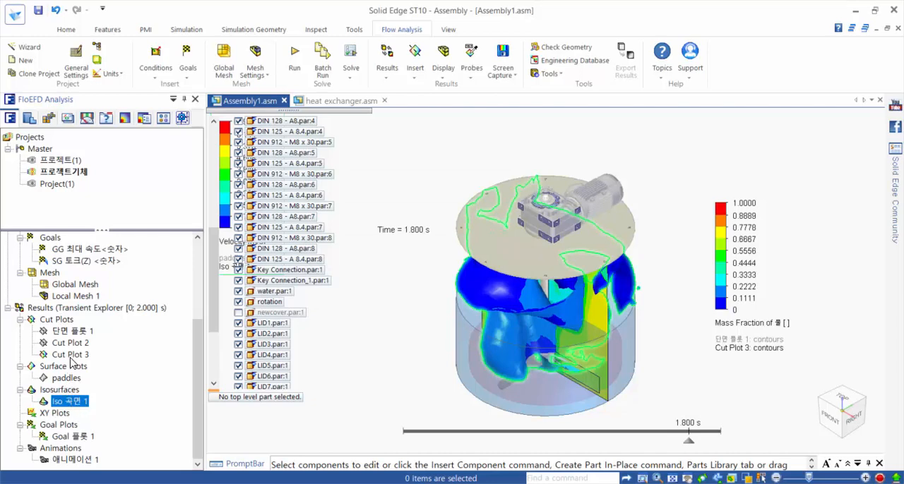
Step: Hide Cut Plot 3 and play the isosurface through time in Transient Explorer
click(72, 359)
right_click(73, 360)
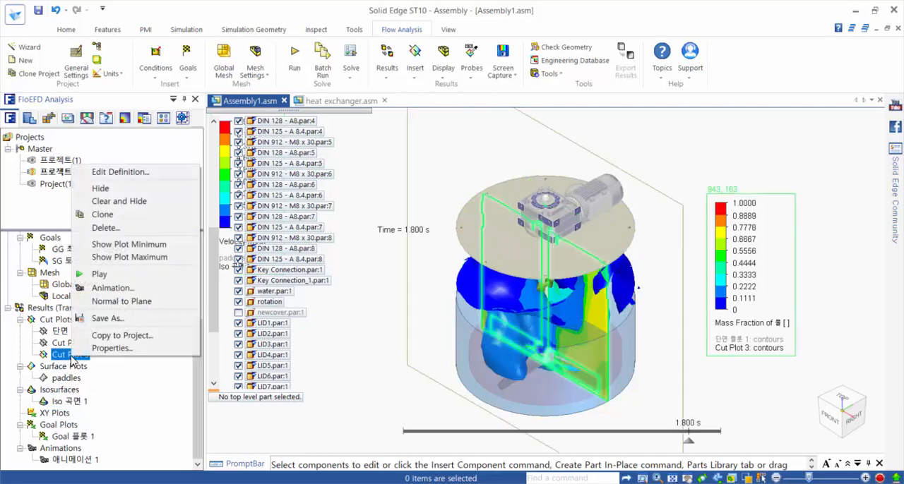
click(114, 189)
mouse_move(396, 424)
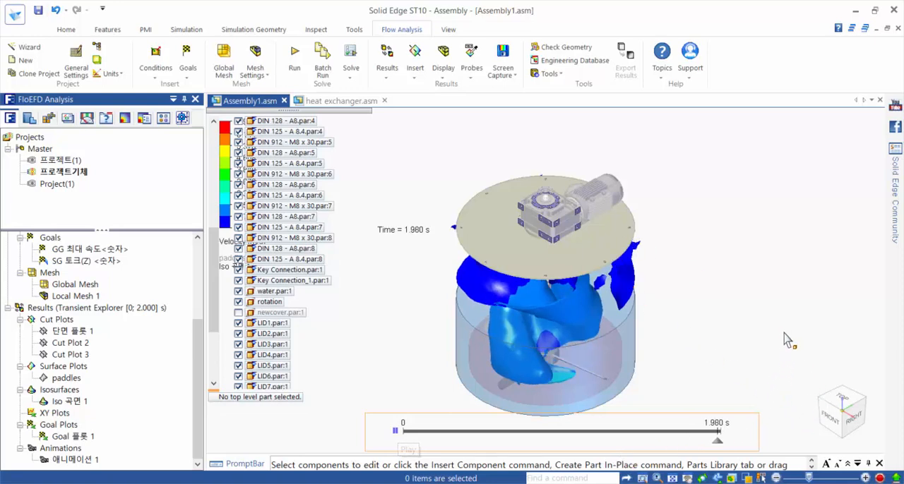
click(397, 431)
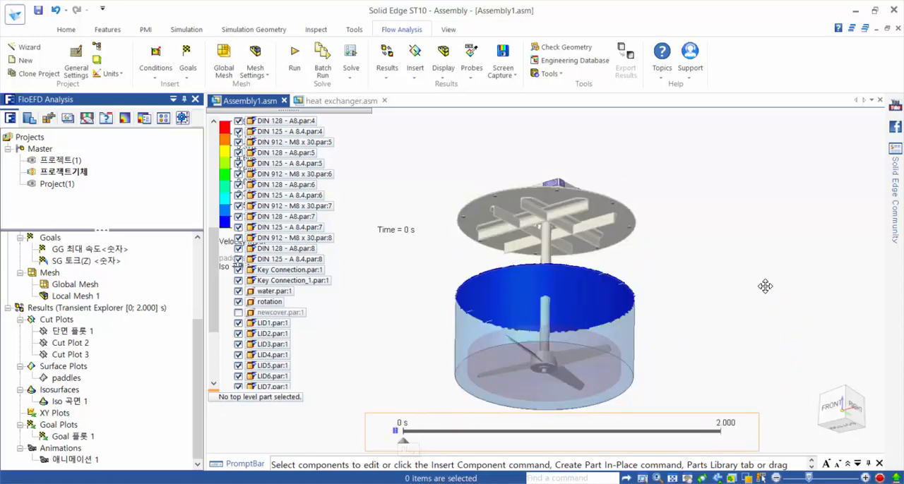